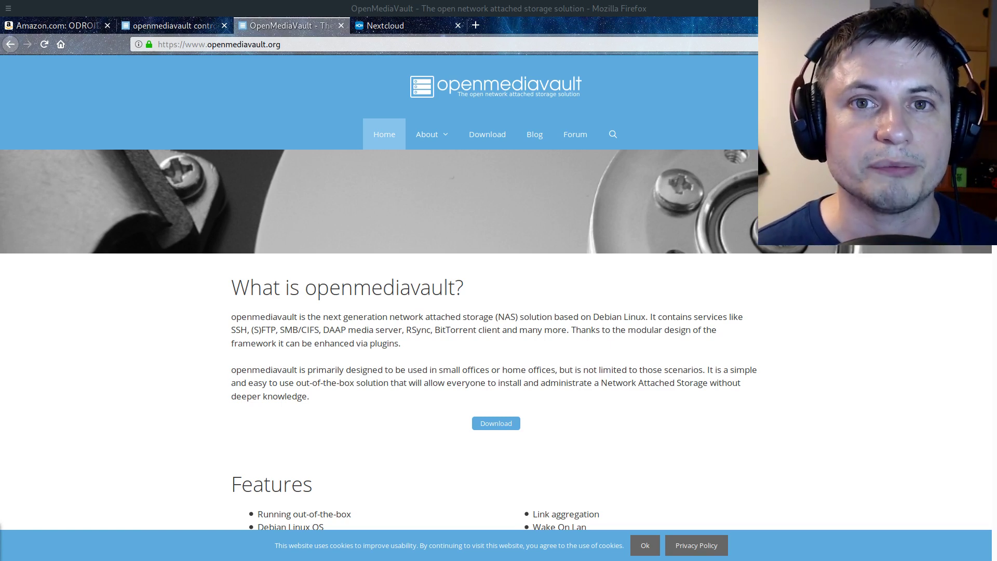
Look through the ODROID-XU4, openmediavault and Nextcloud tabs, ending on the odroidxu4 control panel
key("ctrl+1")
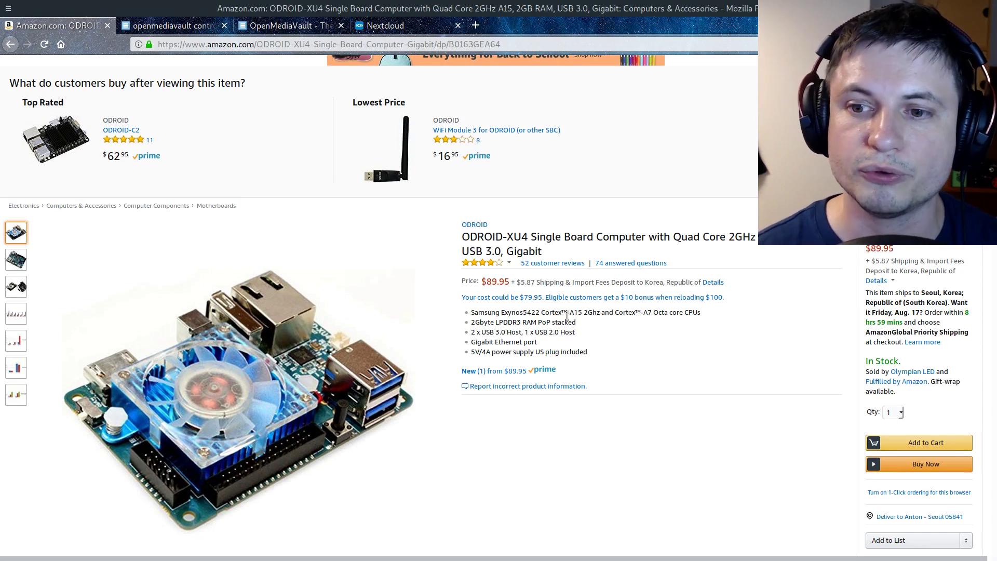
mouse_move(372, 415)
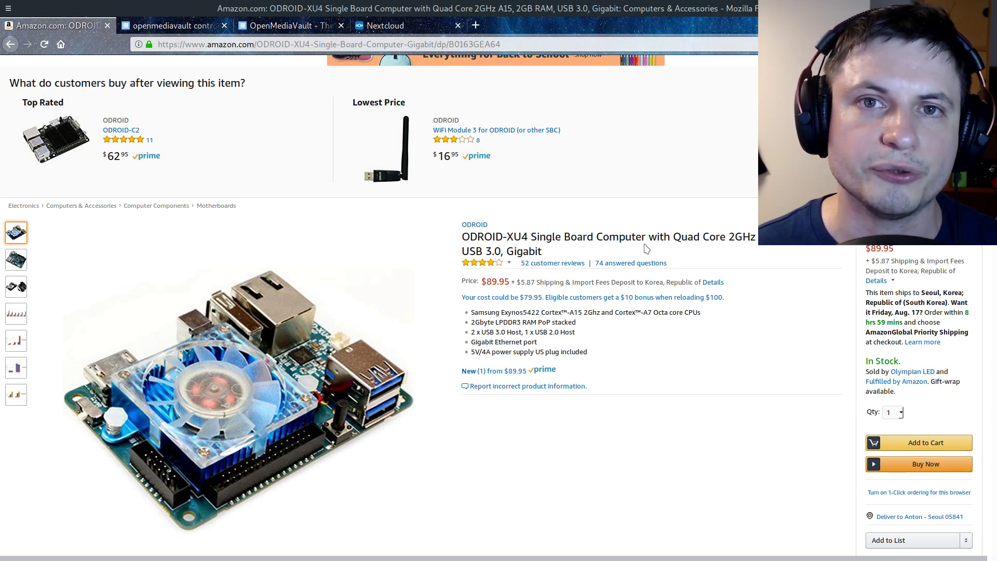
key("ctrl+3")
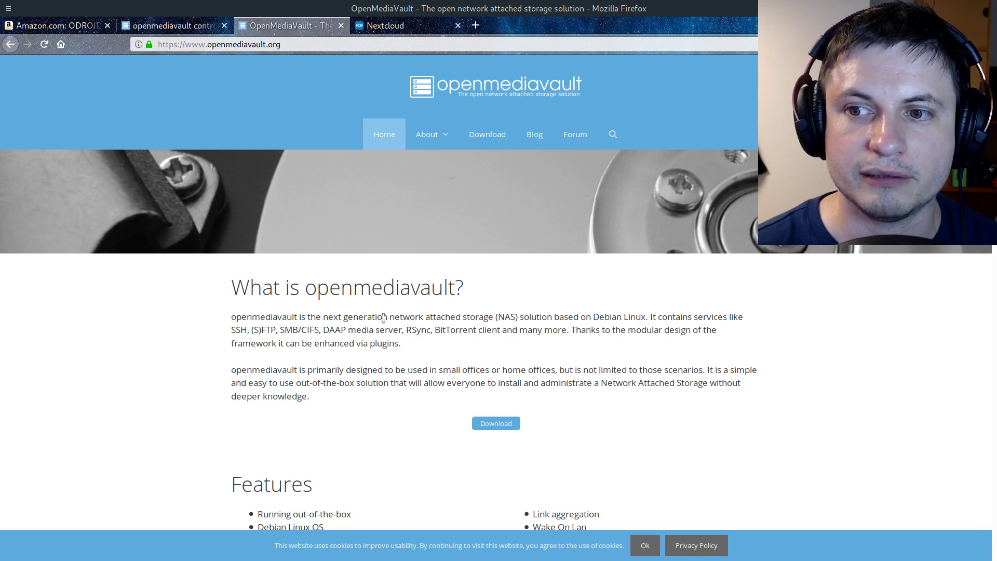
left_click_drag(307, 287, 462, 273)
left_click(461, 274)
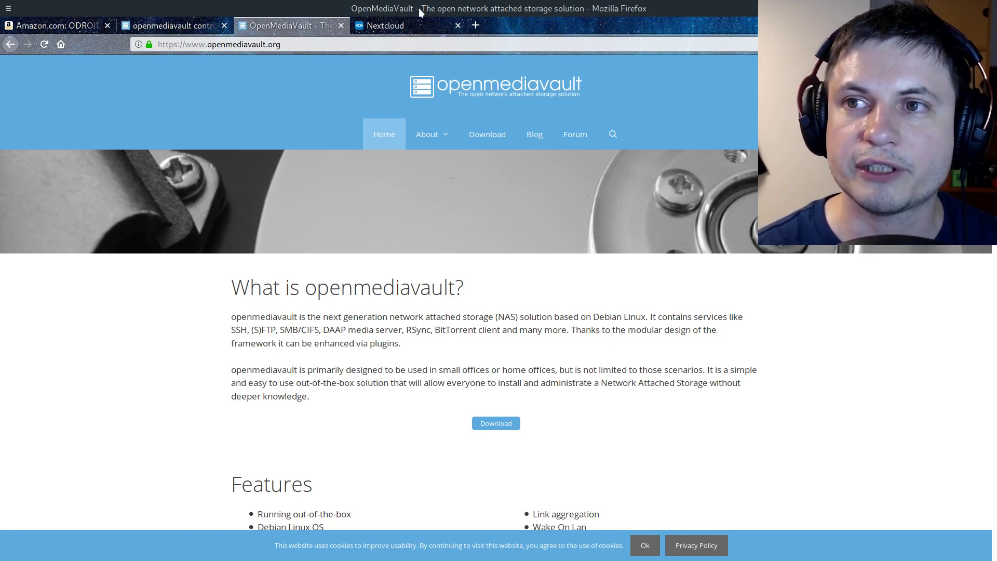
left_click(407, 23)
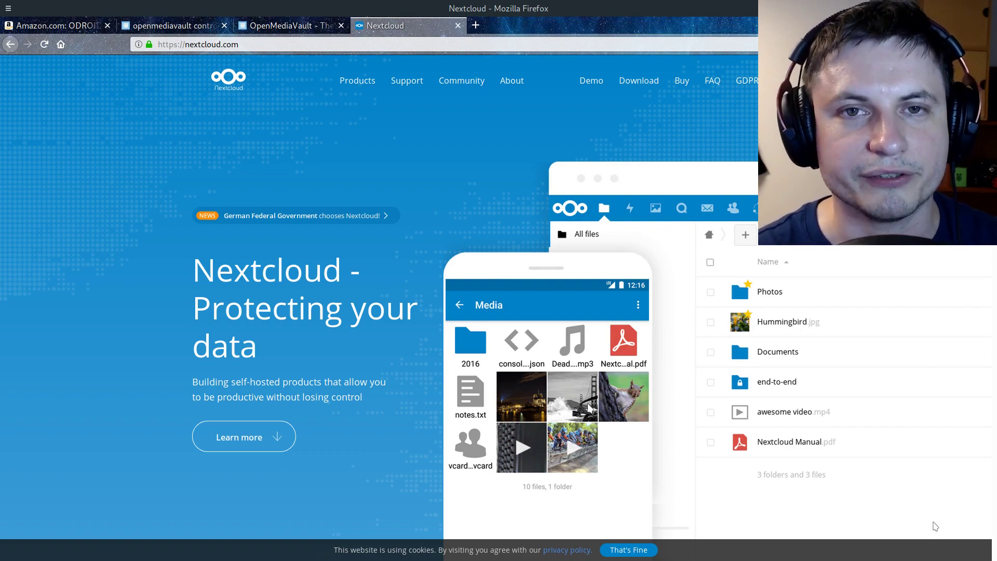
key("ctrl+2")
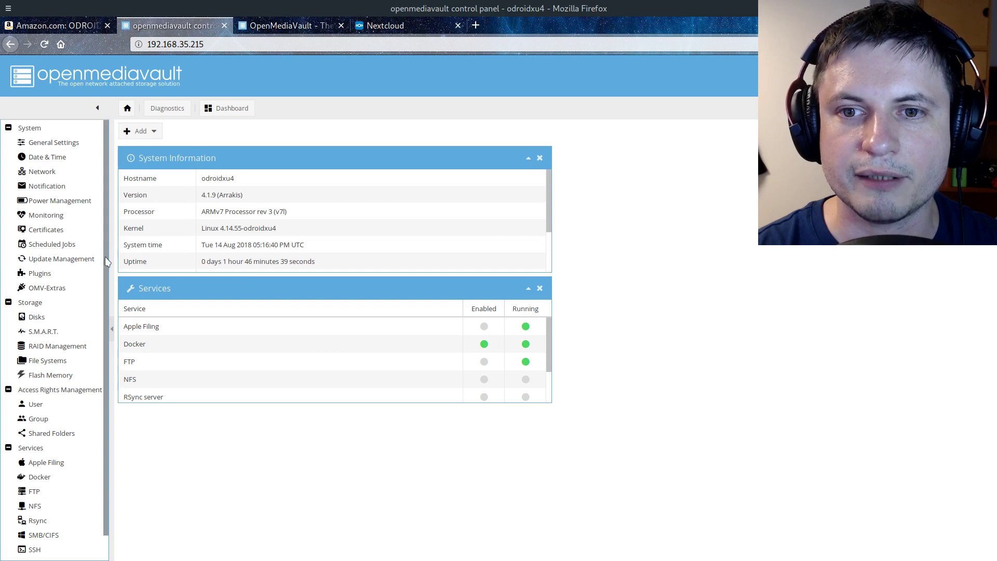
Go from Storage > Disks to the File Systems list showing the unmounted /dev/sda1
left_click_drag(107, 263, 110, 289)
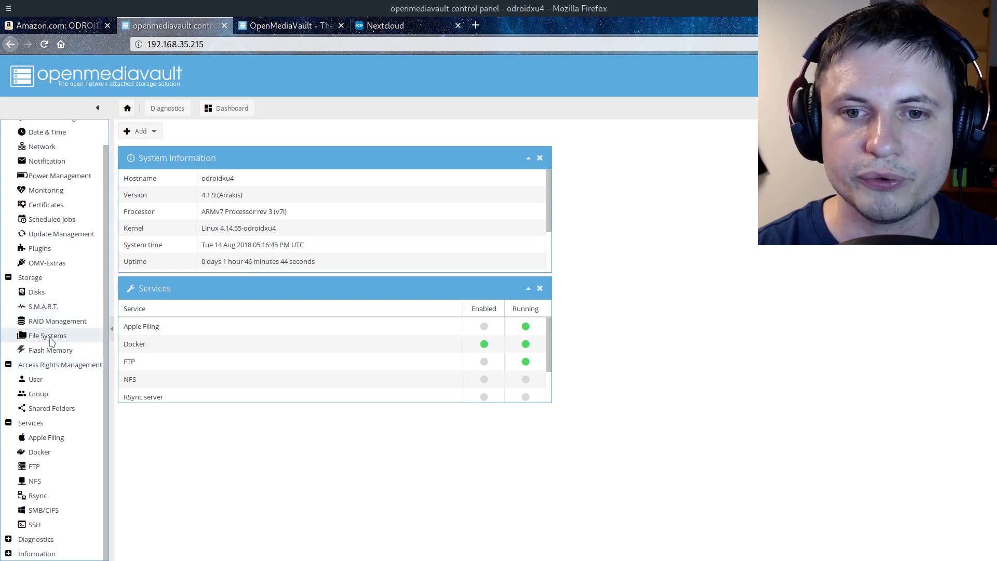
left_click(52, 290)
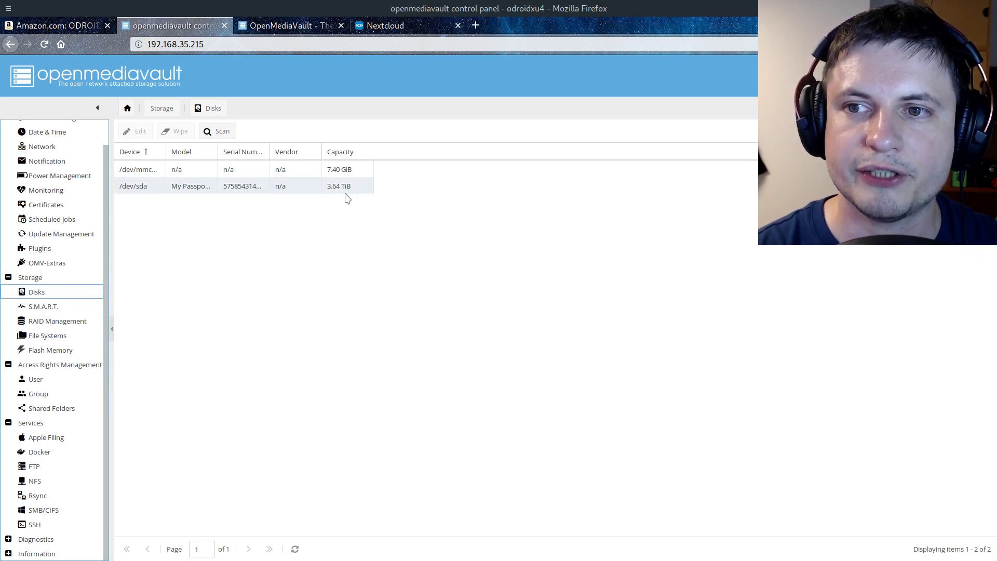
left_click(49, 335)
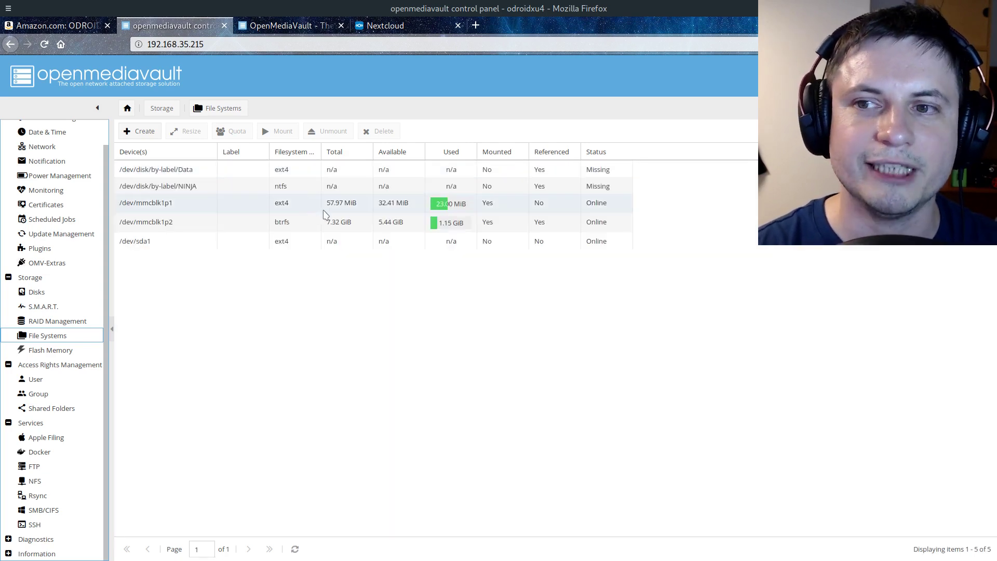
Mount the 3.58 TiB /dev/sda1 ext4 partition and apply the pending configuration change
left_click(290, 245)
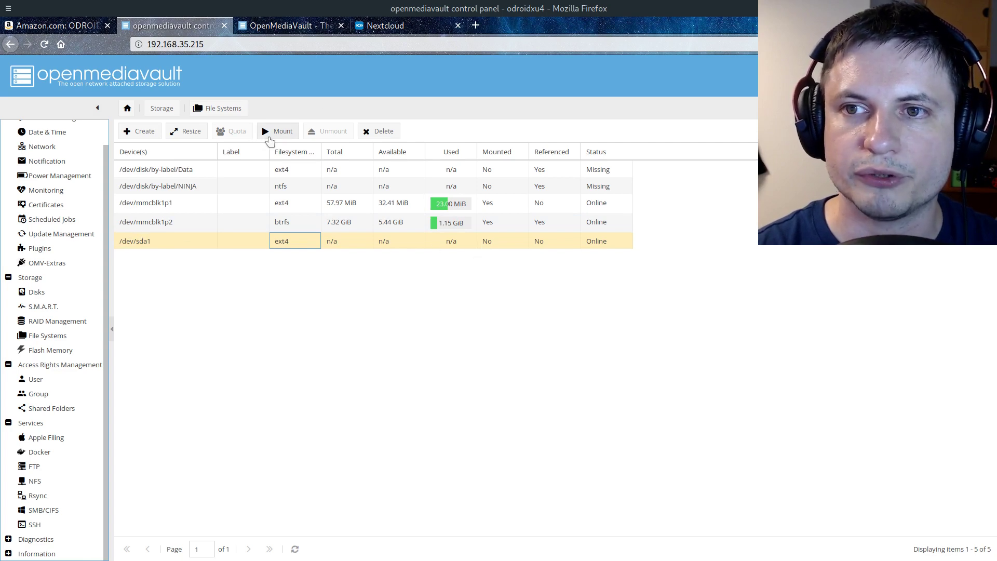
left_click(274, 133)
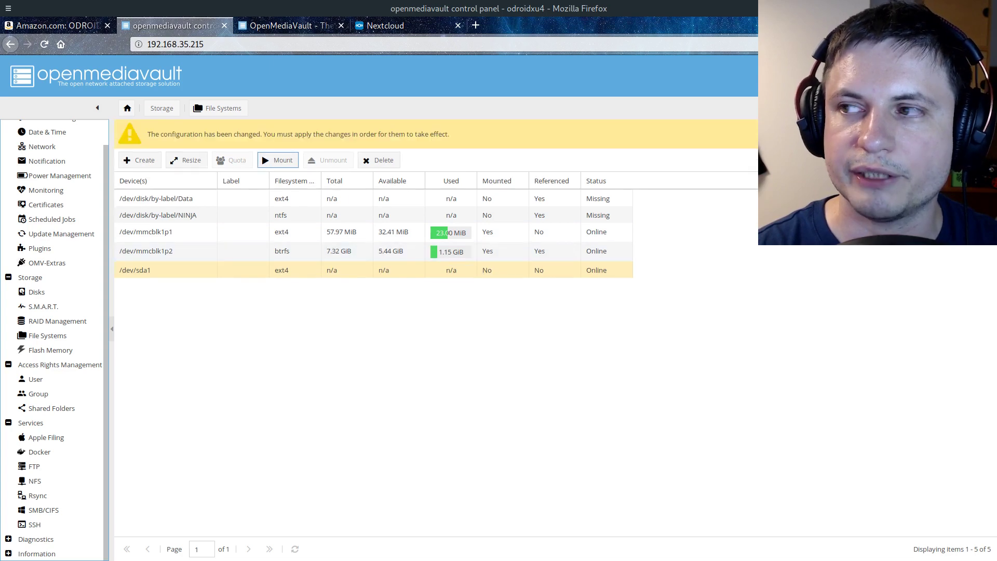
left_click(943, 134)
left_click(474, 336)
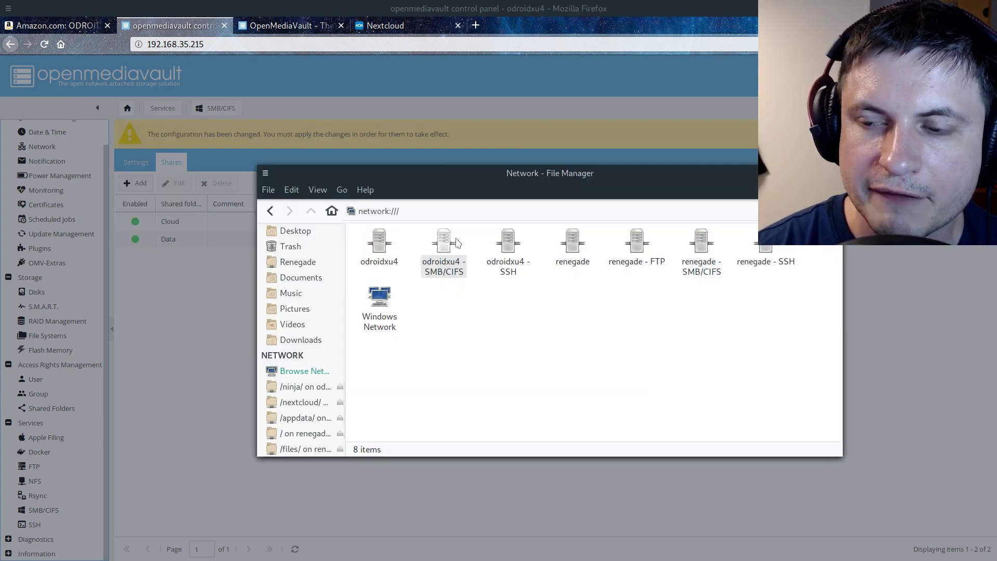
Browse odroidxu4's SMB shares, peek into Cloud, and open the Data share
double_click(447, 272)
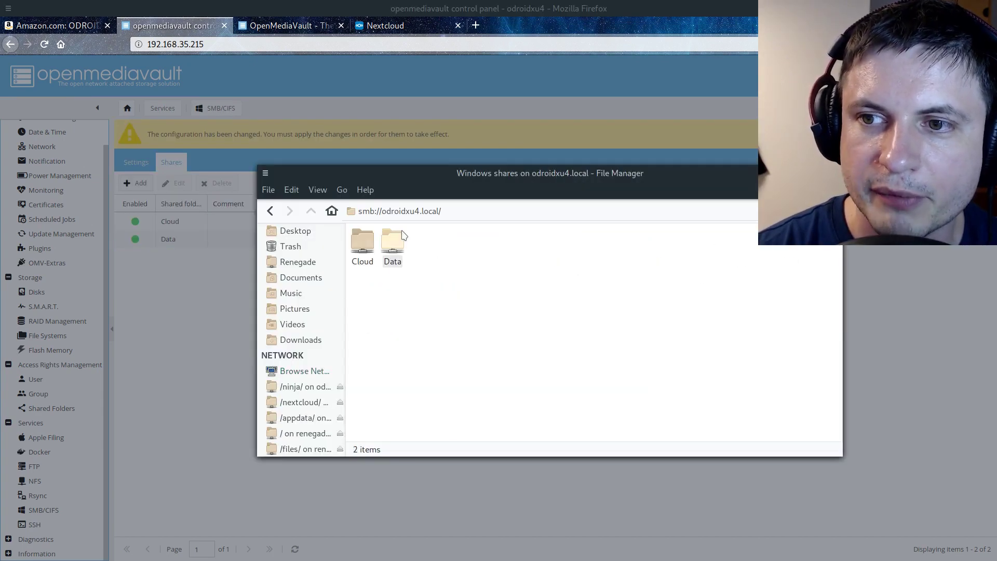
double_click(393, 243)
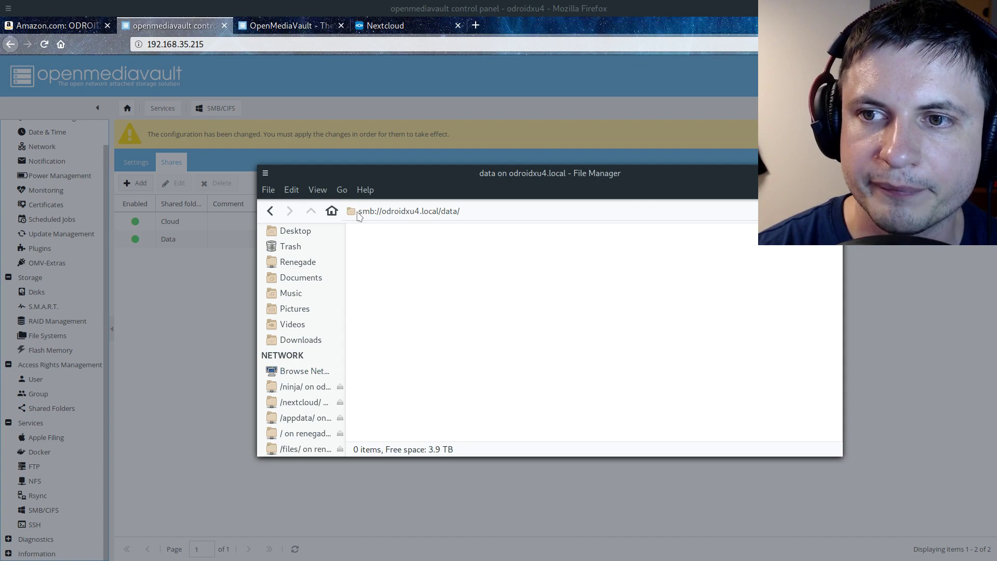
left_click(270, 215)
double_click(364, 242)
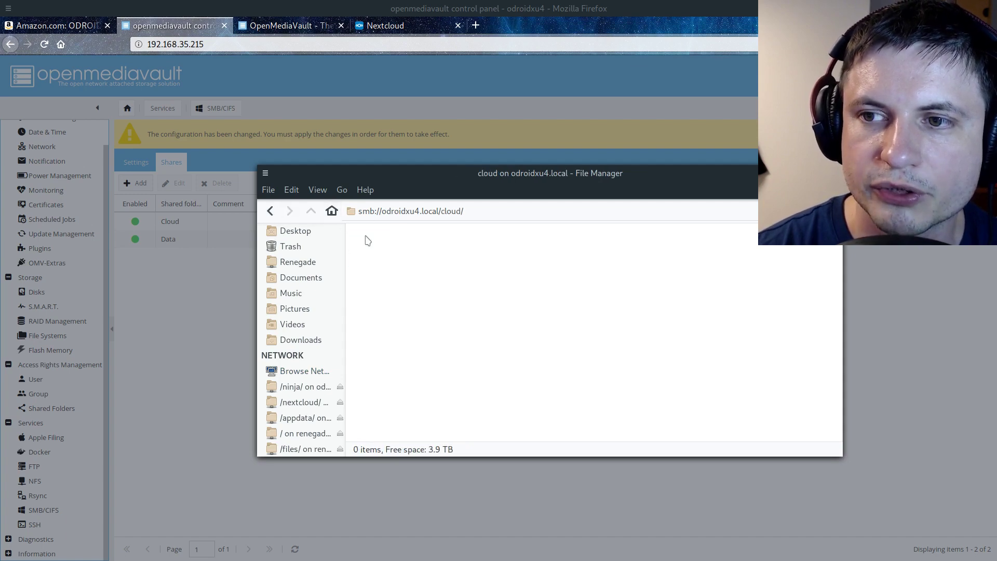
left_click(271, 211)
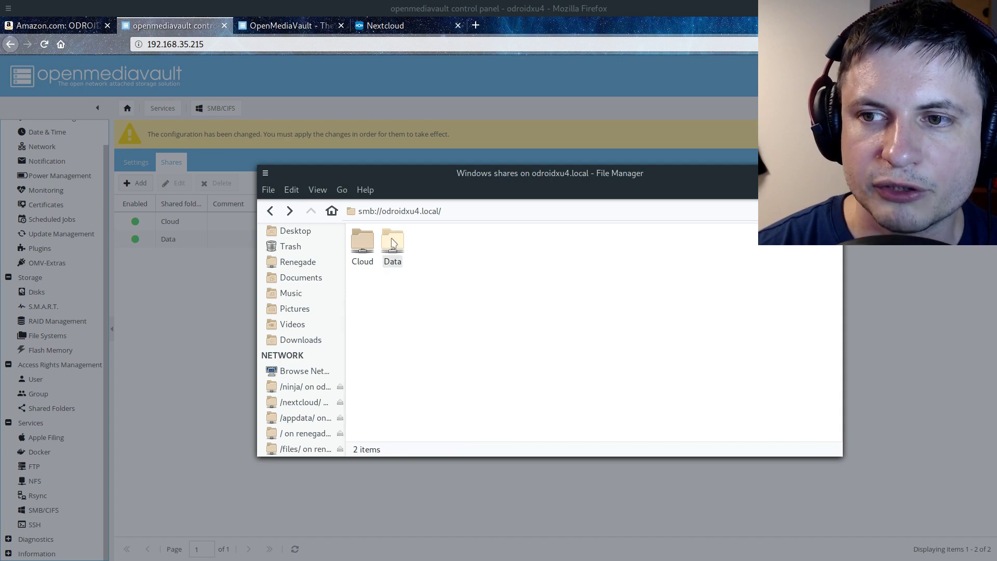
double_click(393, 244)
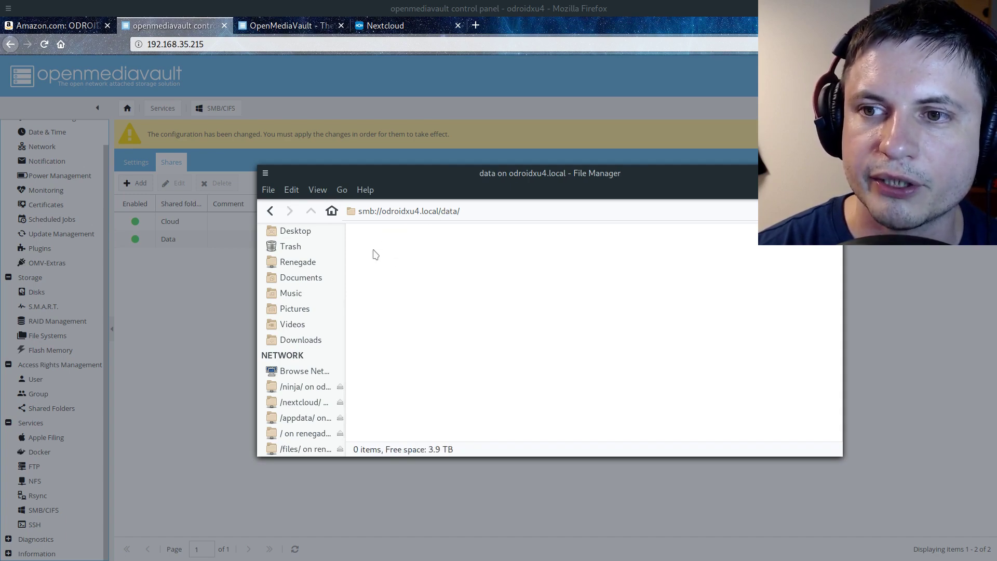
Create the Nextclouddb and Nextcloud folders inside the Data share
right_click(374, 252)
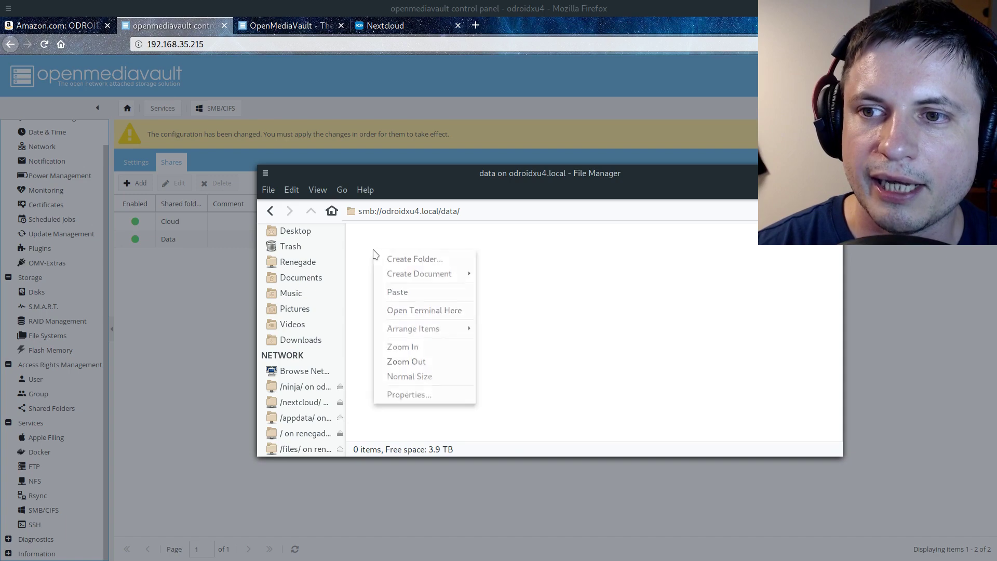
left_click(436, 263)
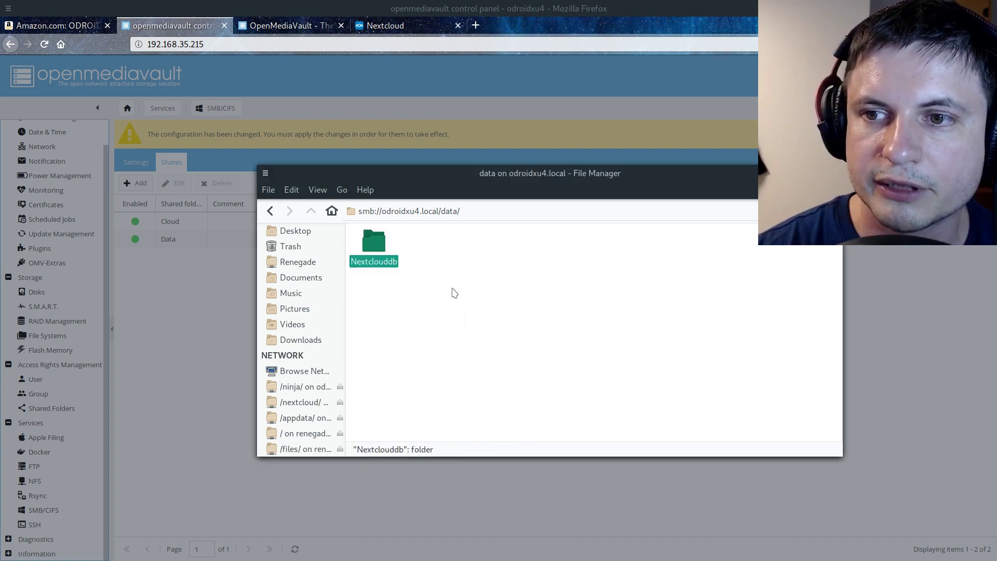
right_click(452, 291)
left_click(497, 302)
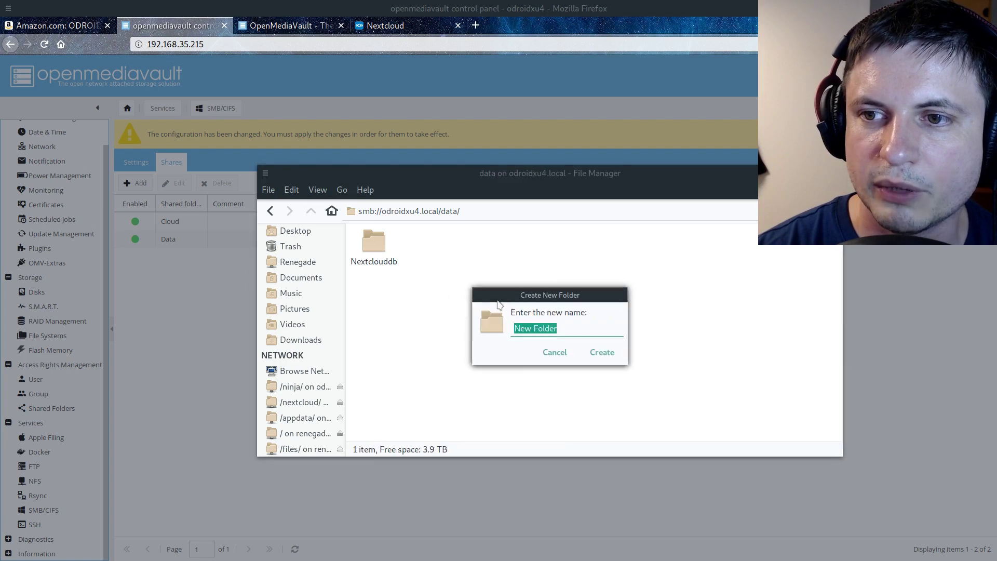
type("Nextclouddb")
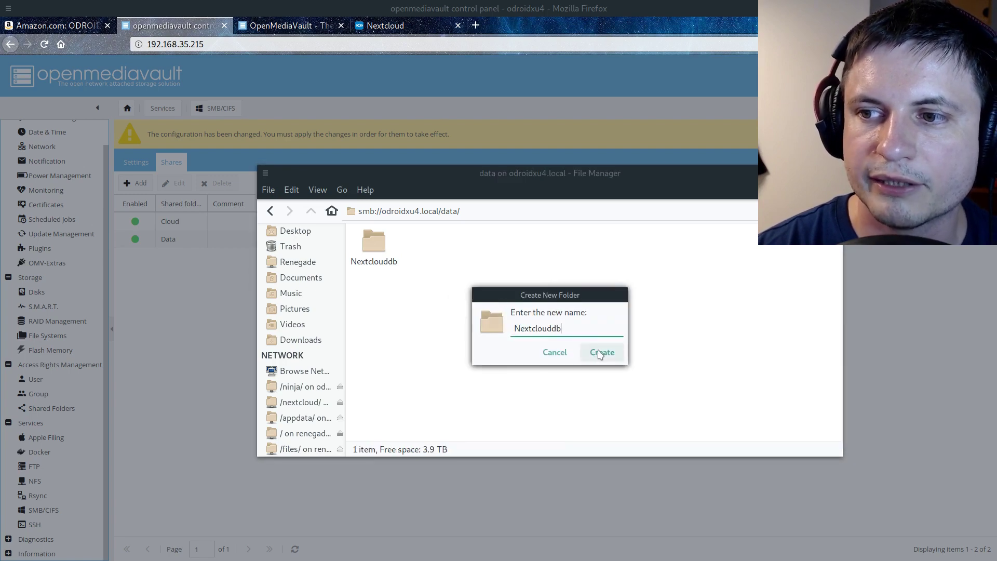
key("BackSpace")
key("BackSpace")
left_click(601, 353)
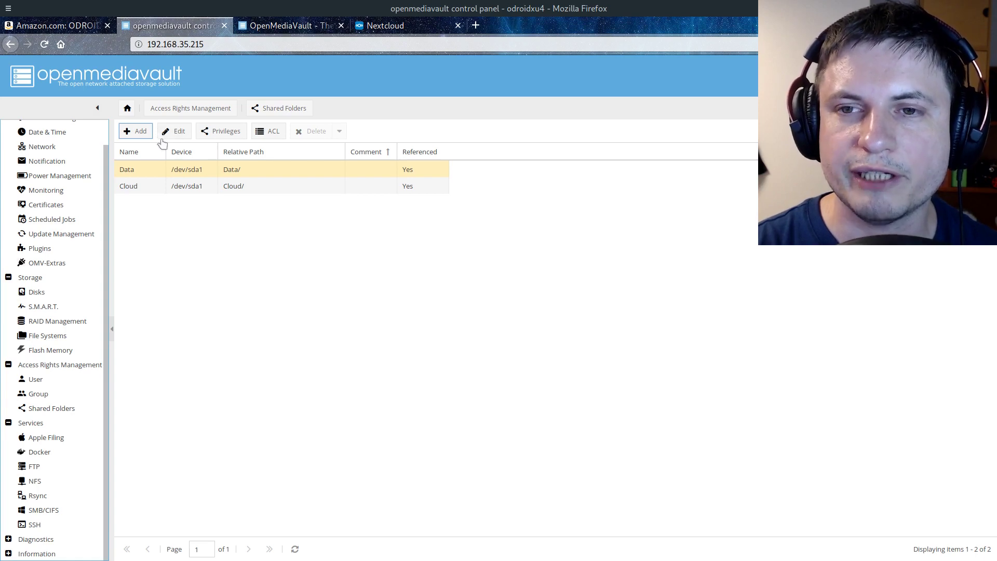
Fill in a new shared folder named Data on /dev/sda1 with everyone read/write access
left_click(51, 409)
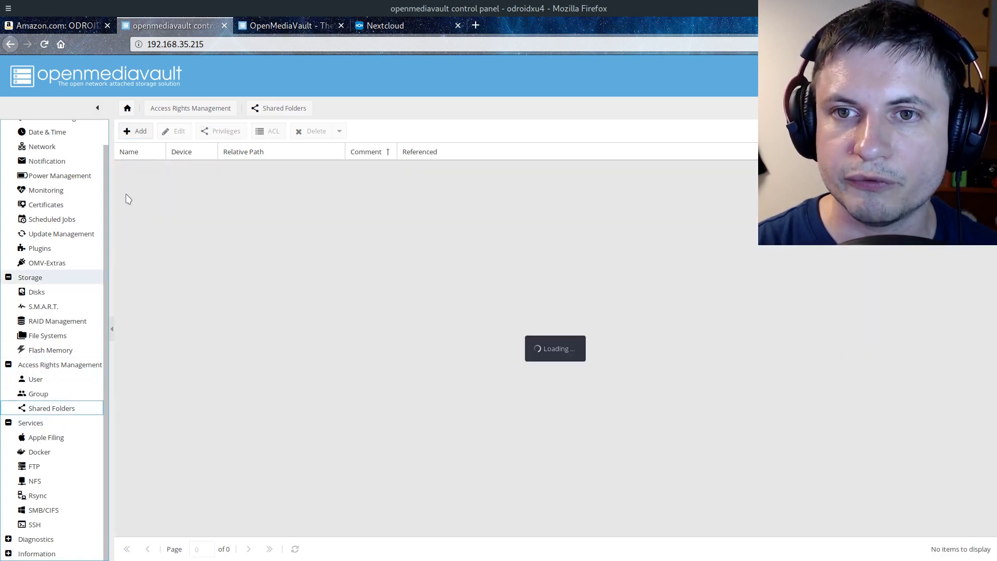
left_click(137, 131)
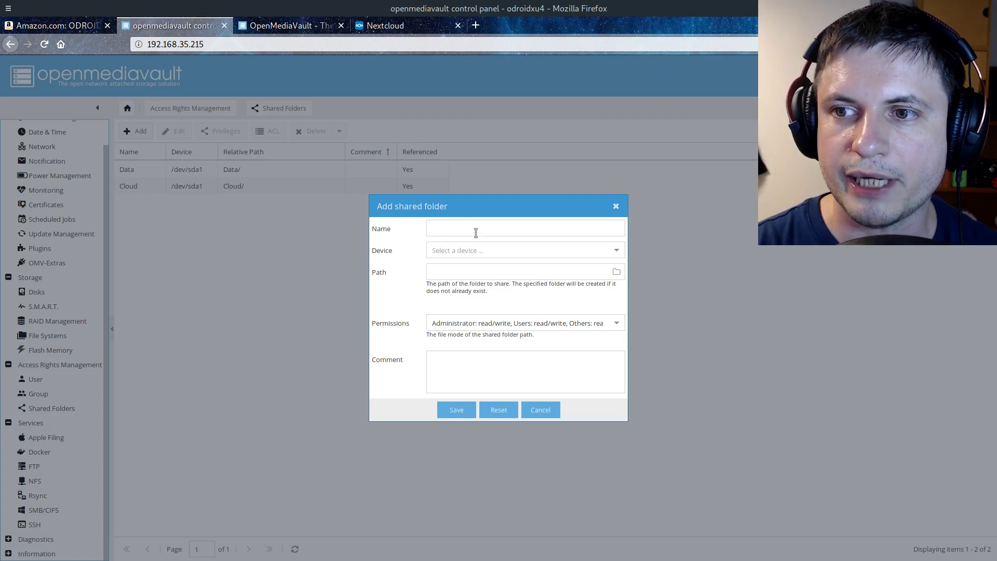
left_click(493, 224)
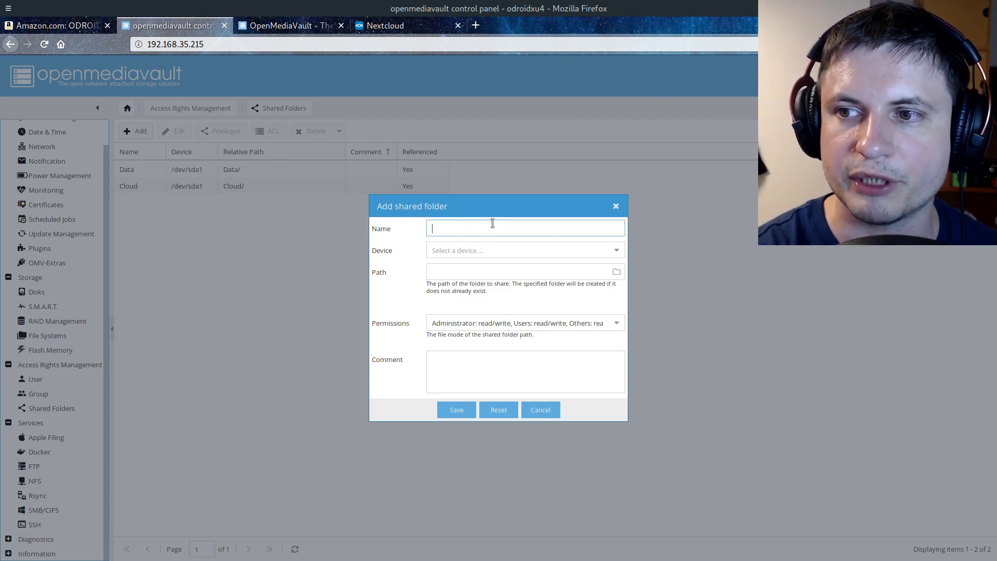
type("Data")
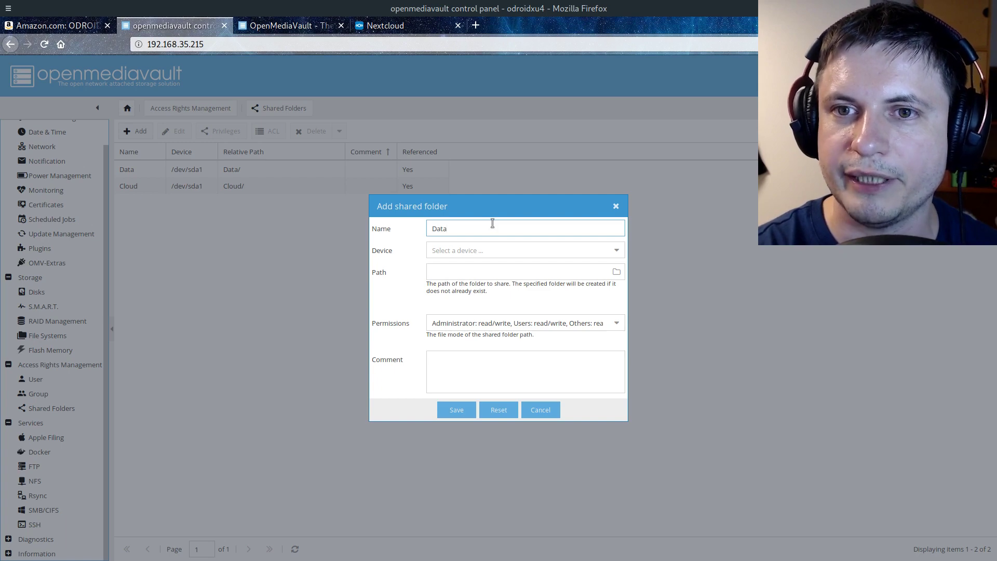
left_click(617, 250)
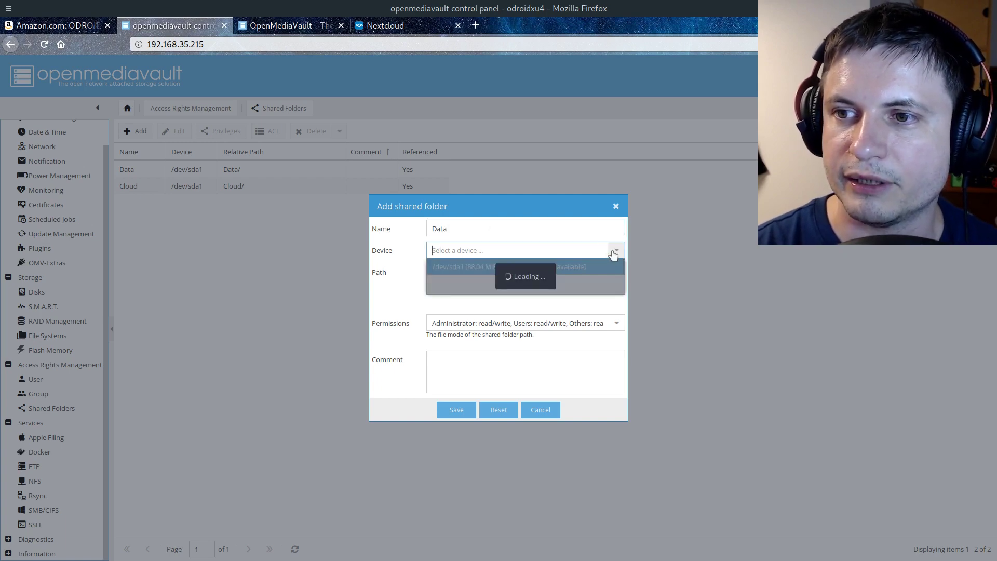
left_click(529, 270)
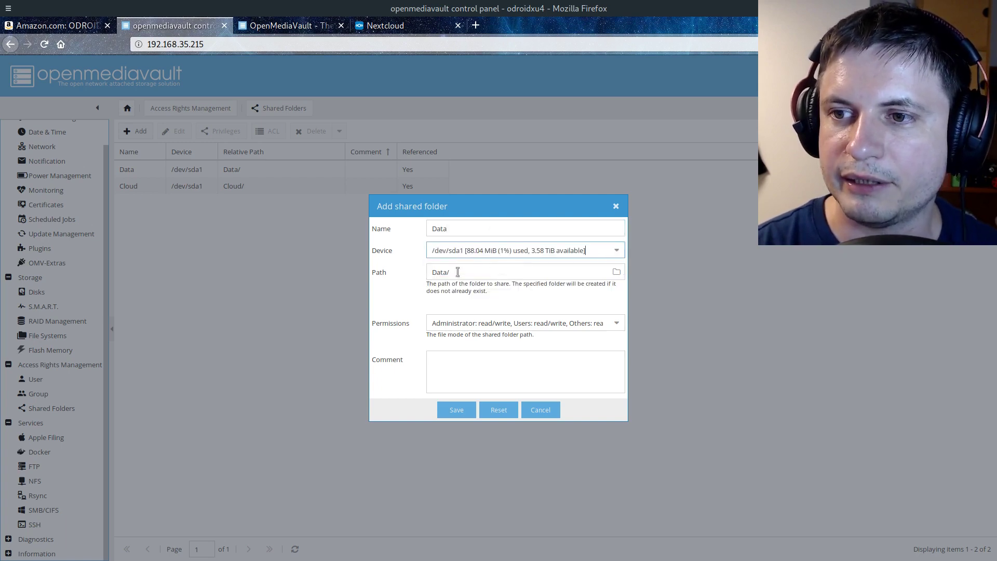
left_click(618, 324)
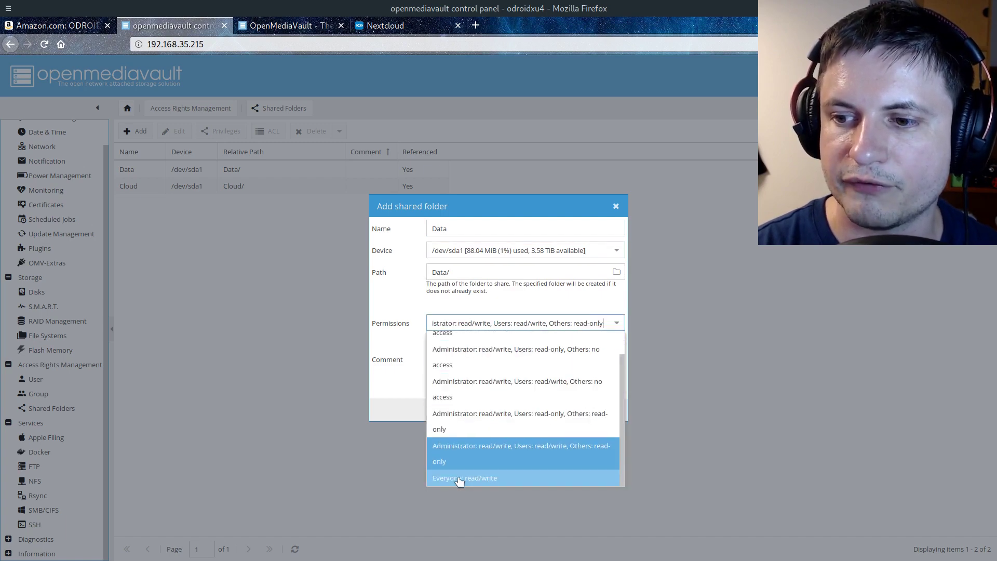
left_click(459, 476)
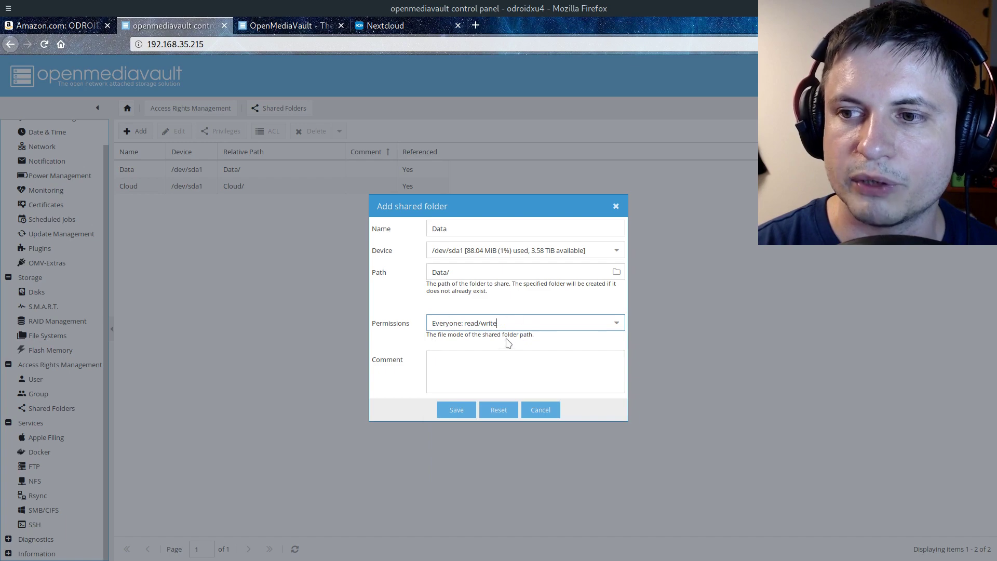
Cancel the new share and check the existing Data and Cloud shared folders
left_click(540, 410)
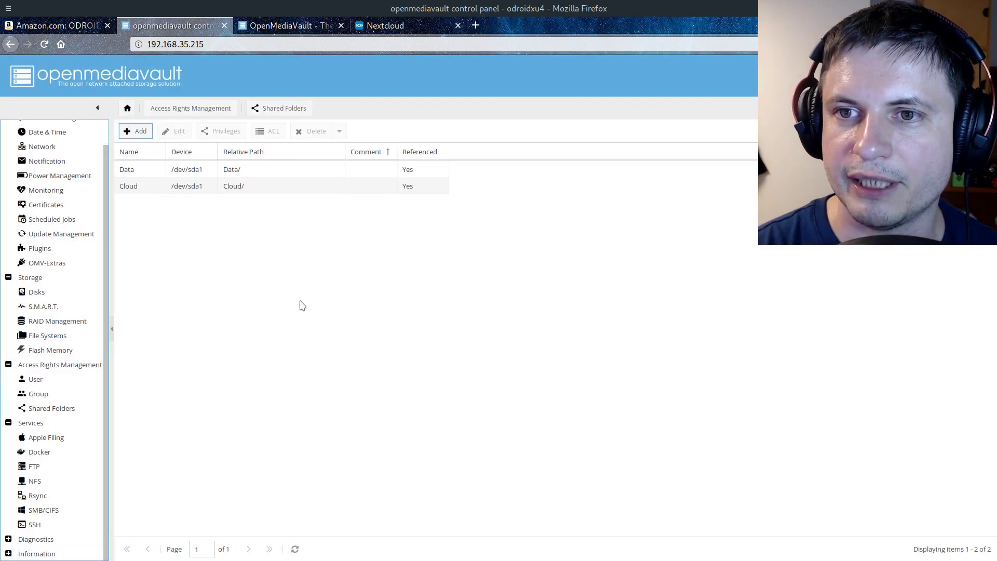
left_click(236, 173)
left_click(240, 188)
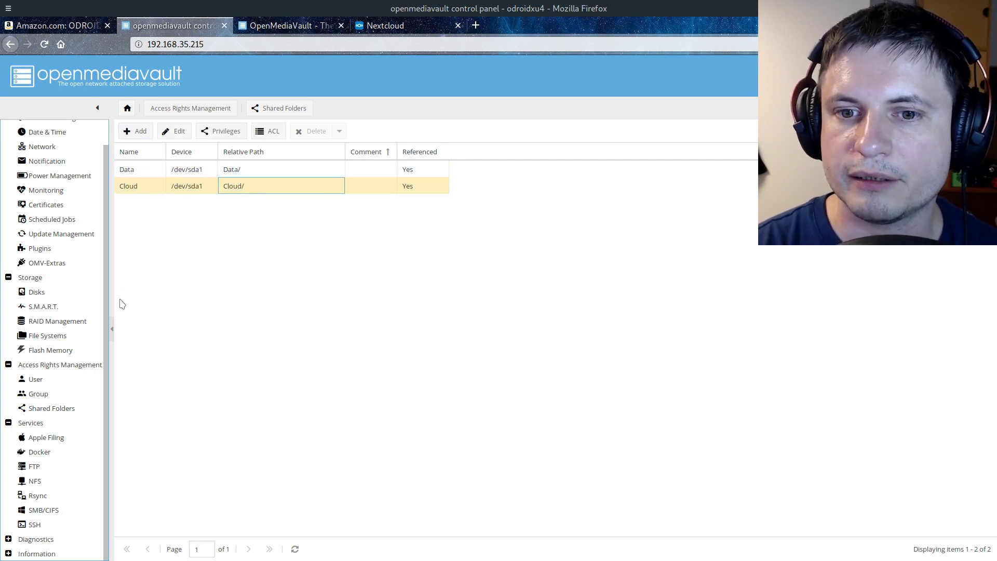
Search the plugins for docker and confirm openmediavault-docker-gui 4.0.1 is installed
scroll(69, 239, "up", 1)
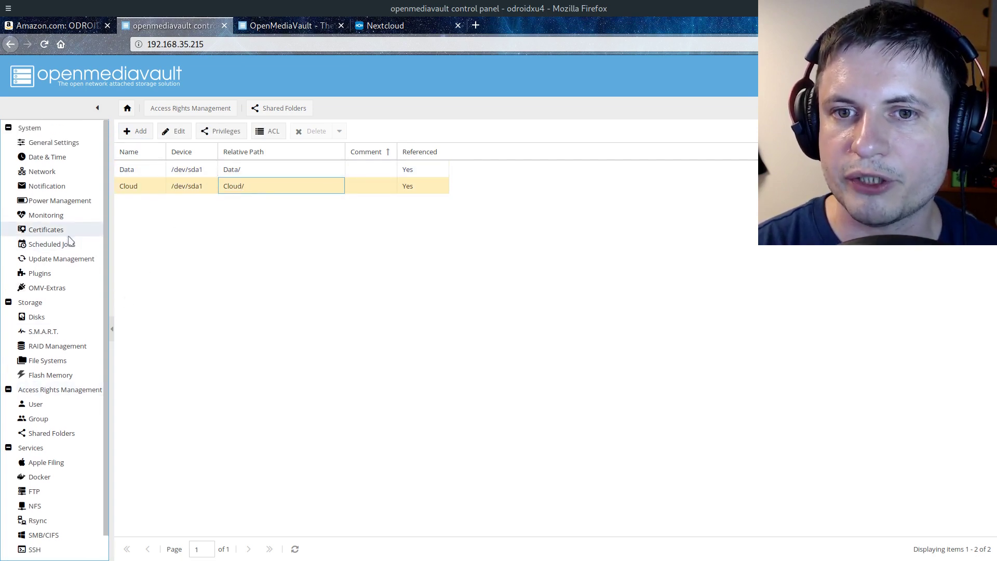
left_click(48, 275)
left_click(362, 132)
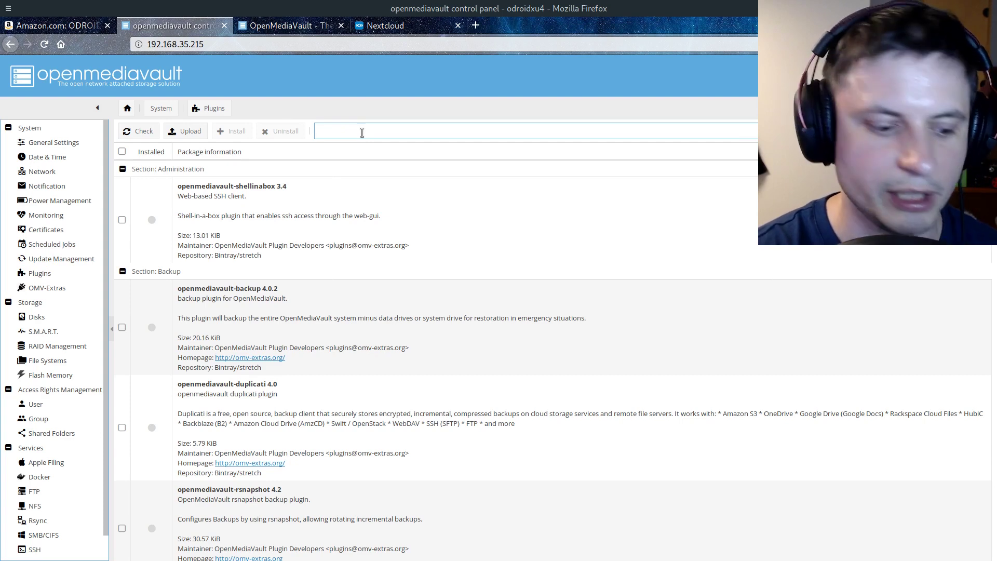
type("docker")
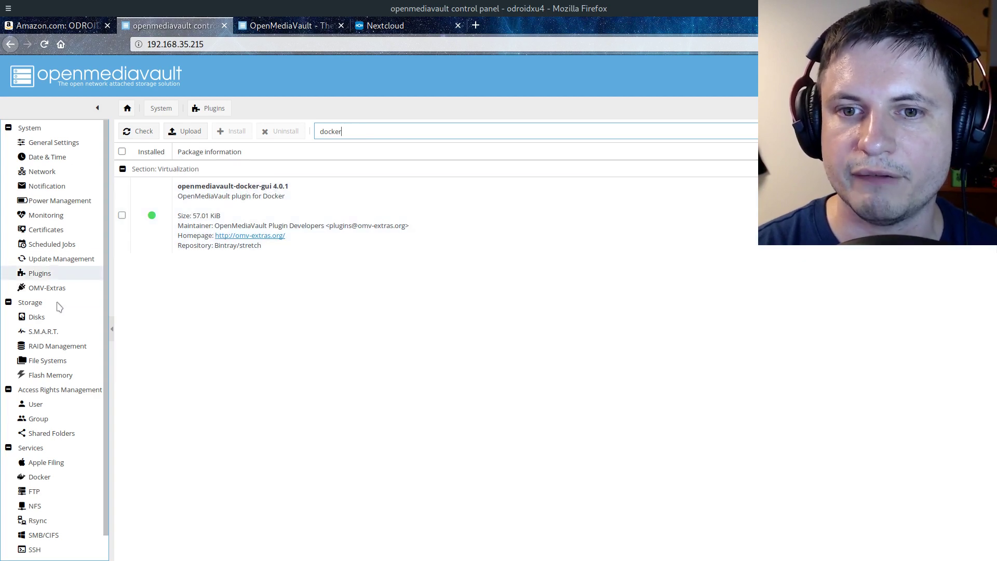
scroll(55, 446, "down", 1)
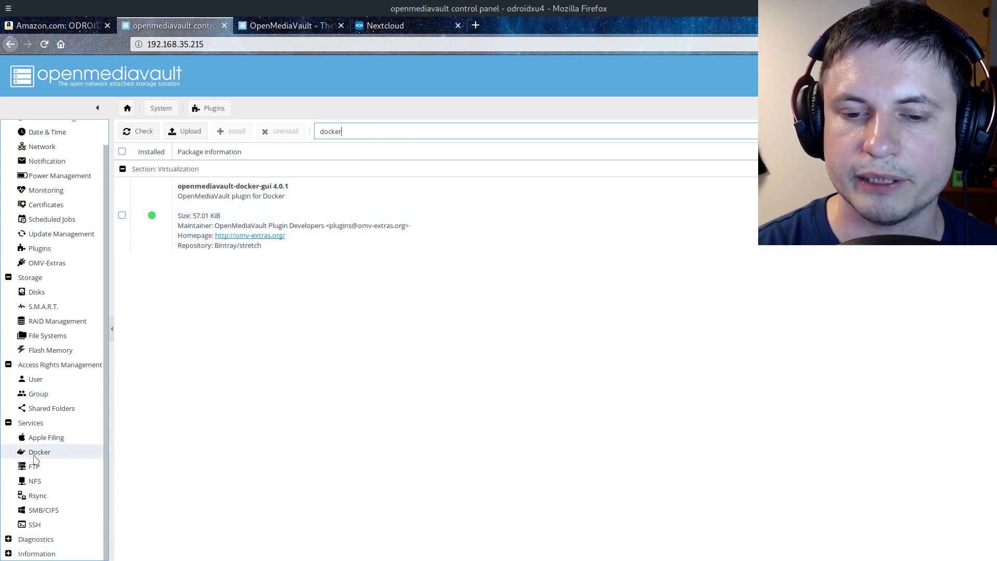
left_click(38, 456)
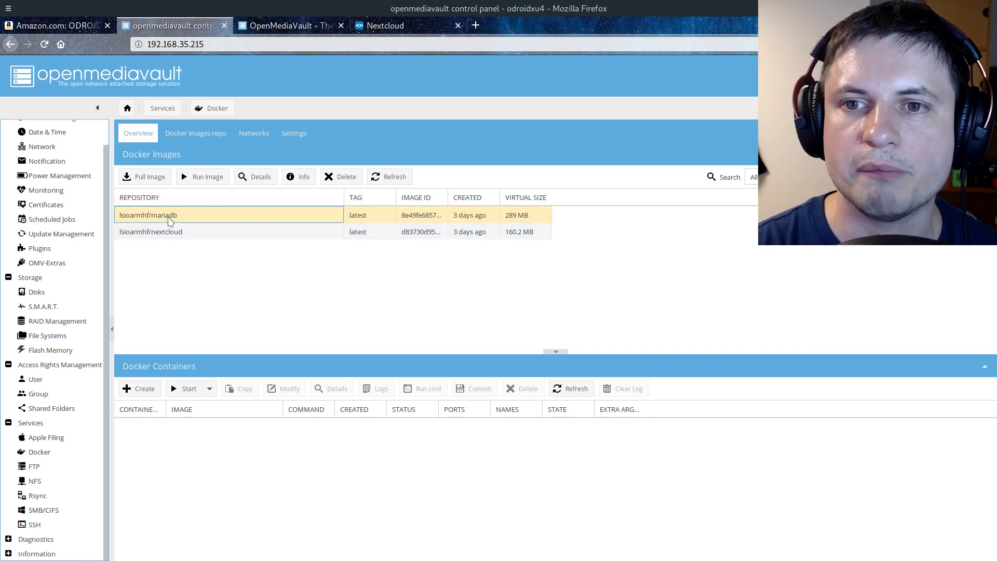
Select the lsioarmhf/nextcloud image and browse a registry image search
left_click(154, 236)
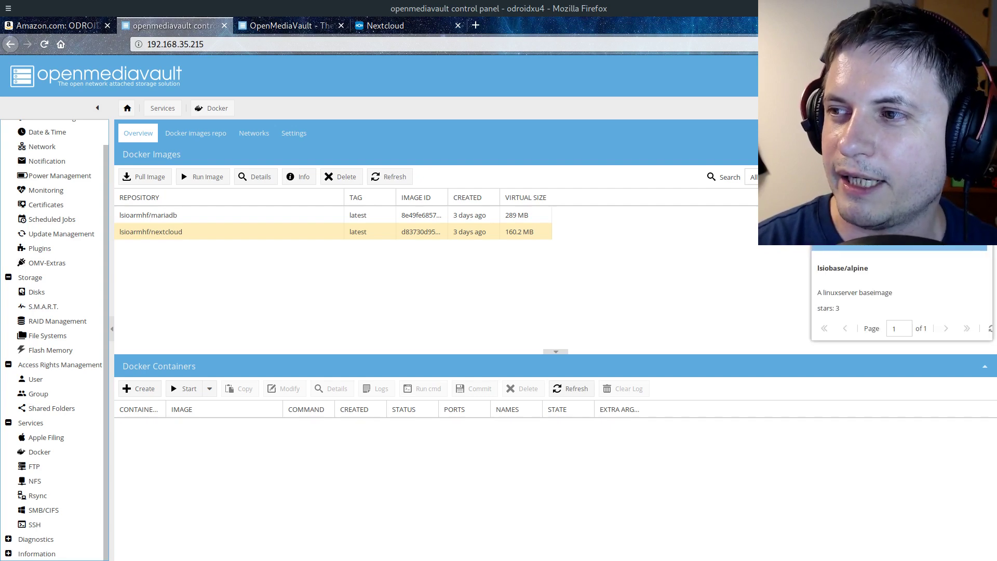
scroll(901, 283, "down", 5)
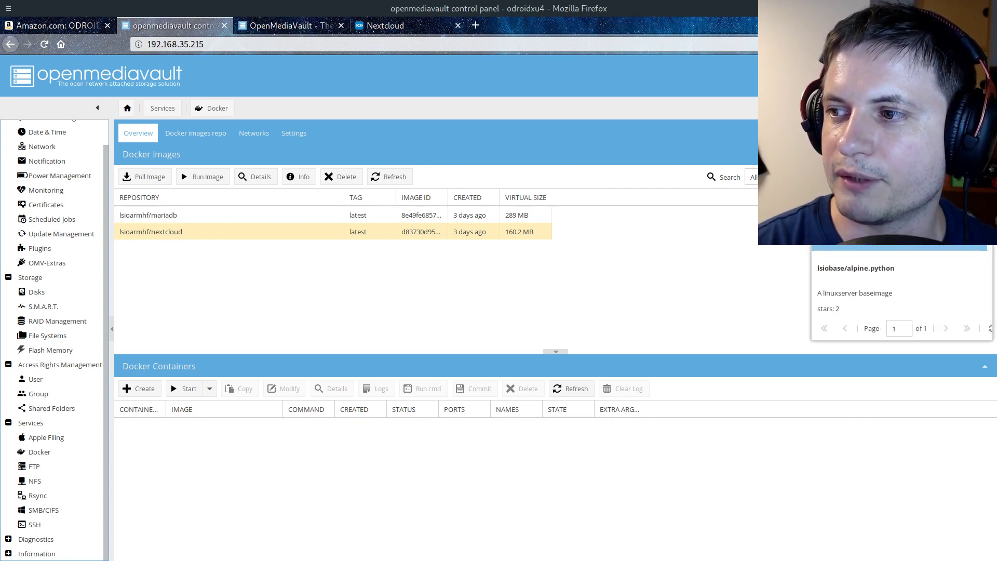
scroll(902, 291, "down", 2)
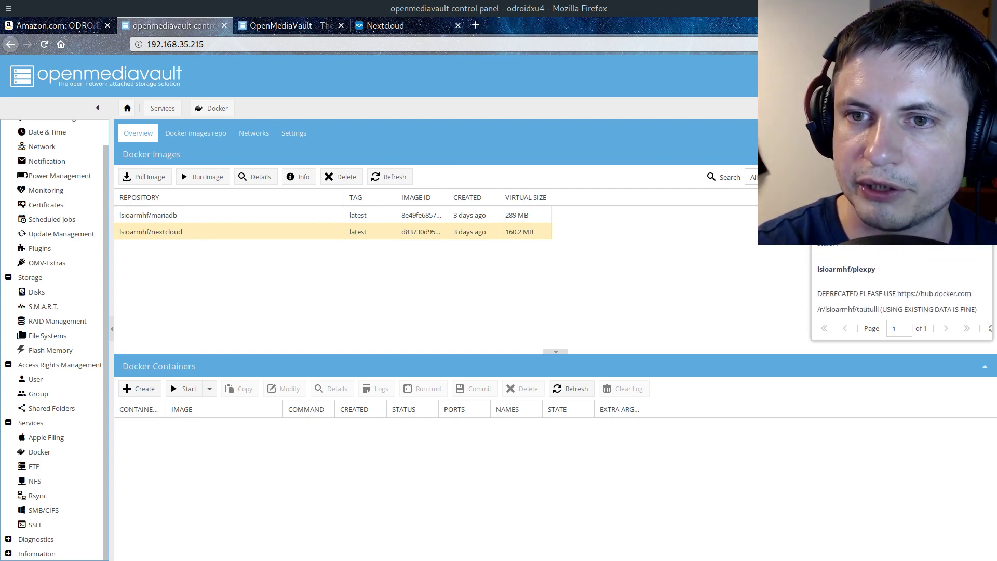
key("Return")
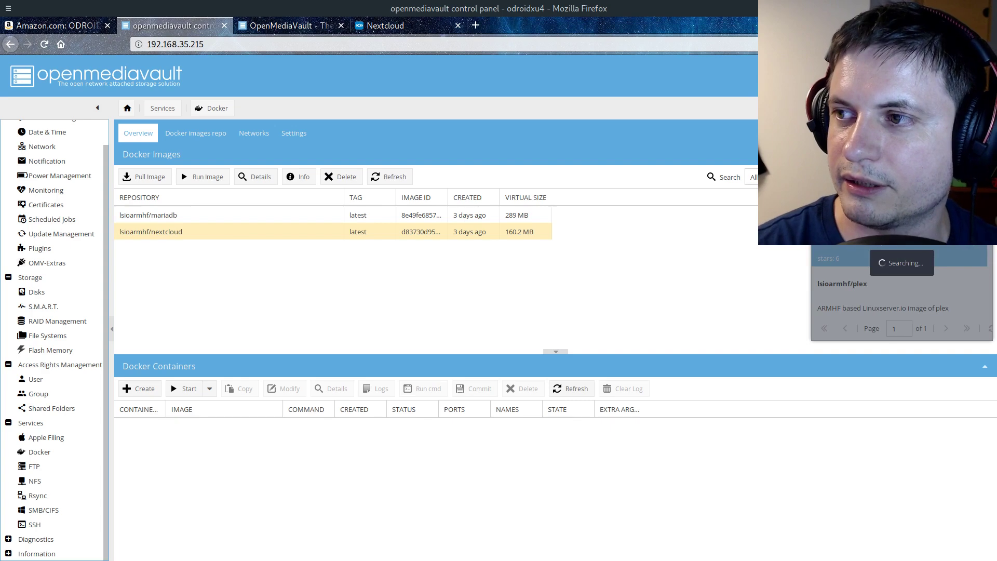
scroll(886, 255, "up", 3)
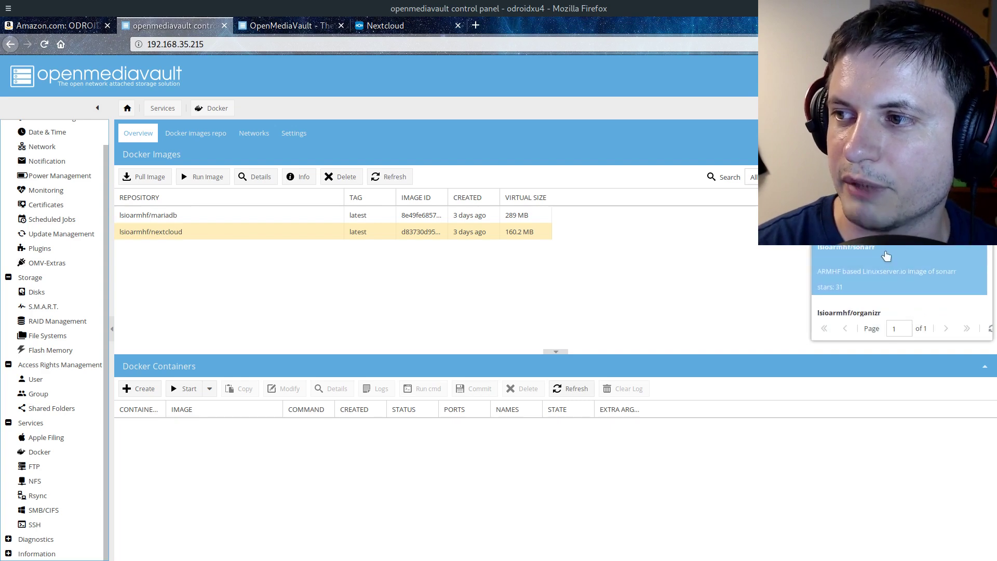
left_click(292, 294)
Pick the lsioarmhf/mariadb image and open its Run image dialog
left_click(169, 219)
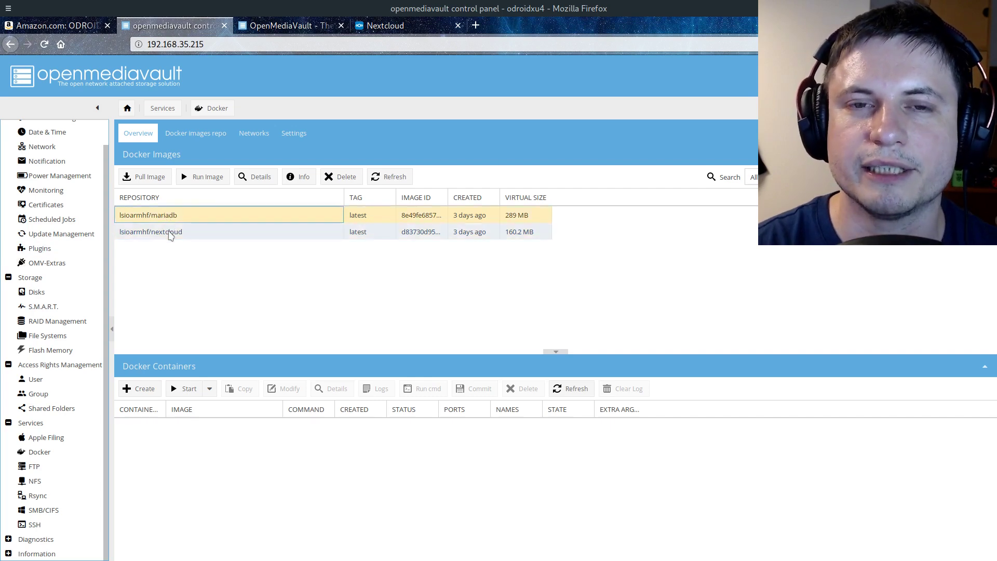
left_click(170, 234)
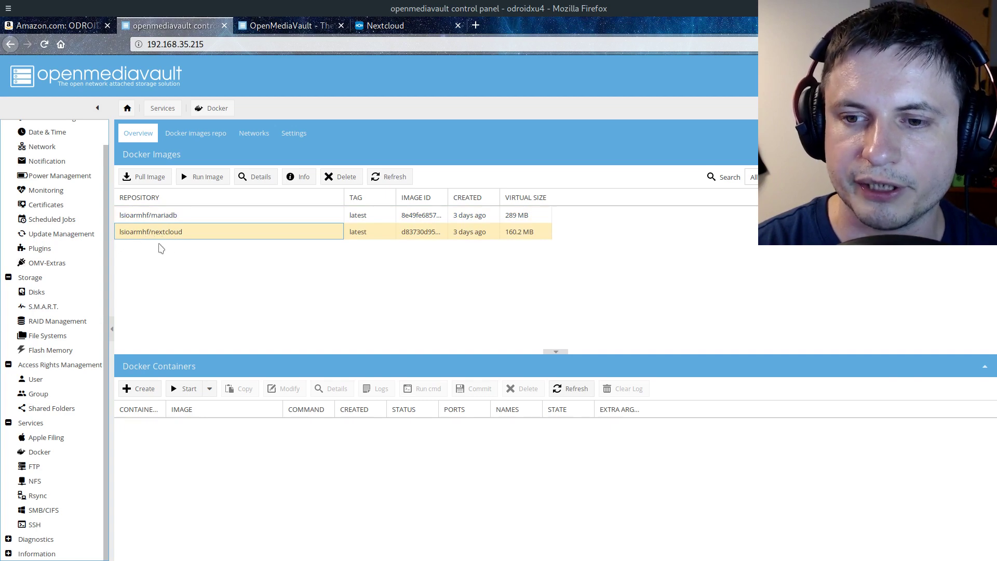
left_click(174, 220)
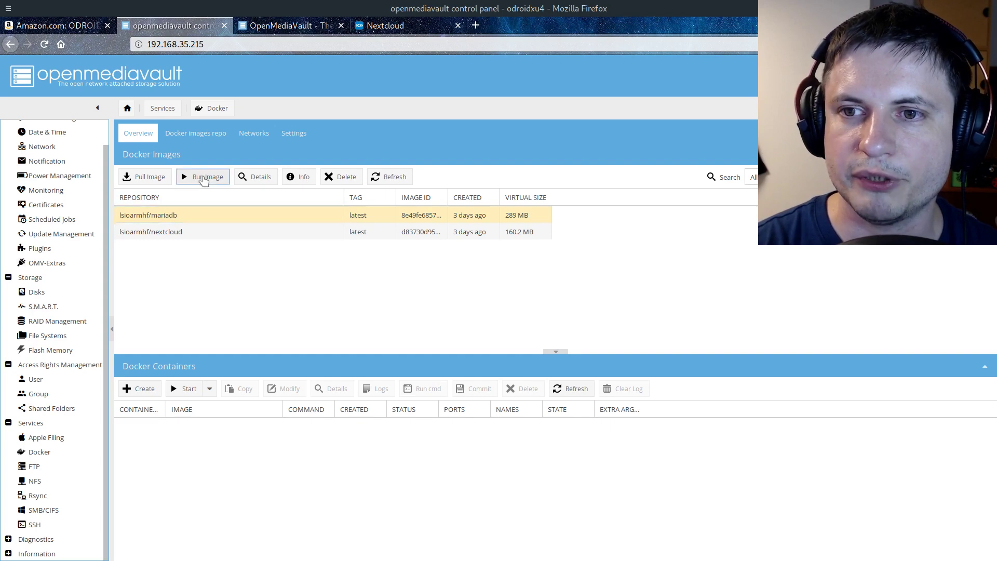
left_click(203, 178)
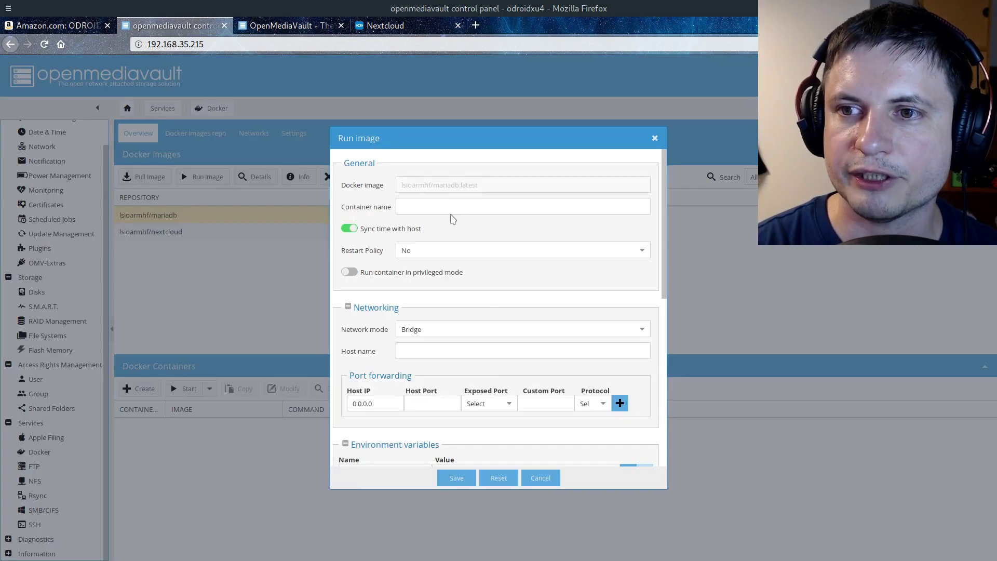
Name the container database with restart policy always
left_click(418, 206)
left_click(419, 205)
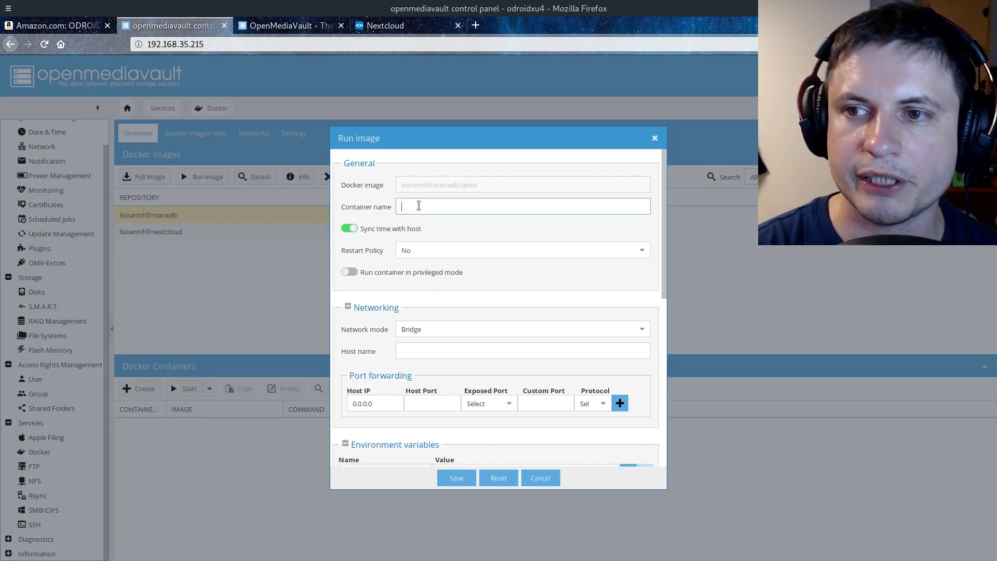
type("database")
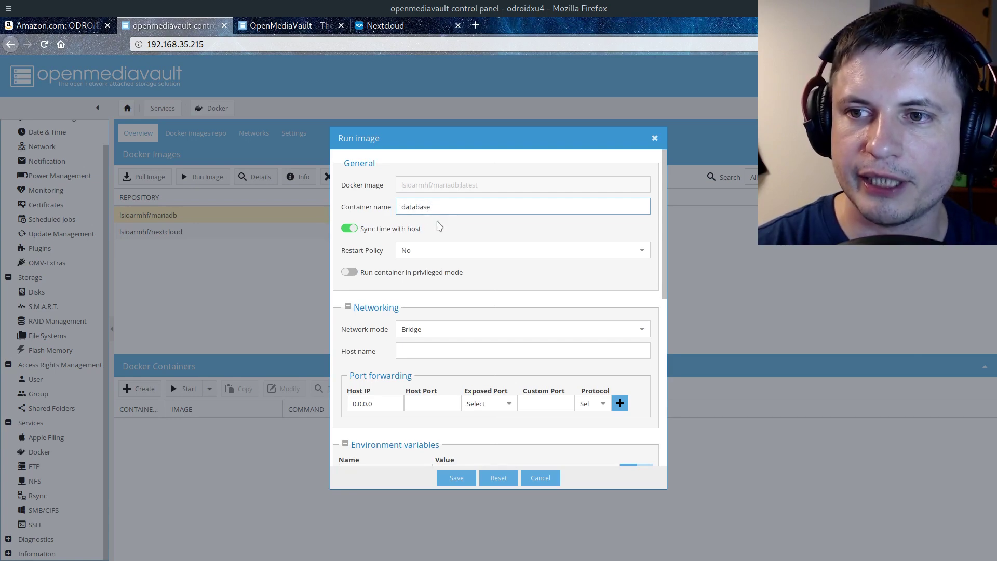
left_click(642, 251)
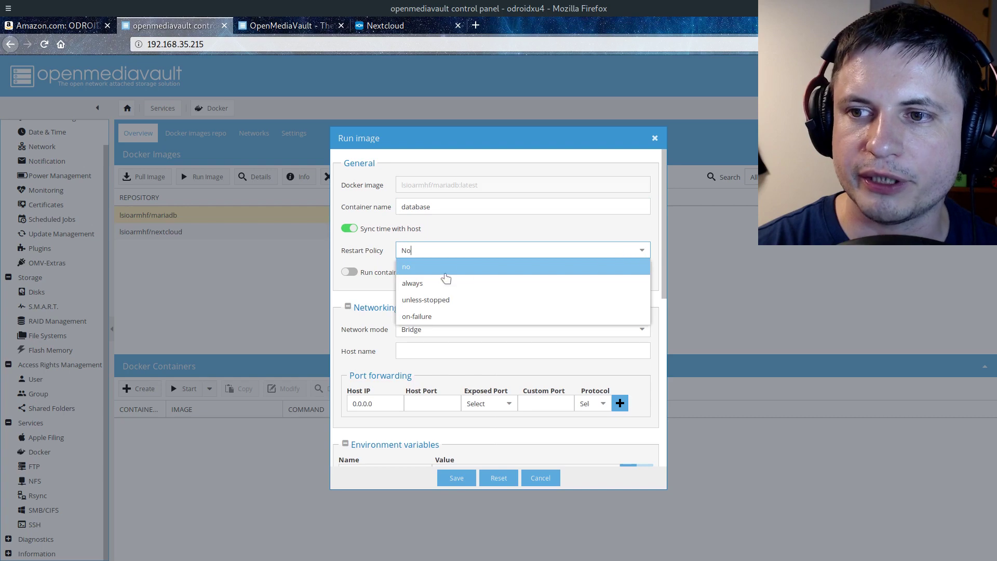
left_click(418, 283)
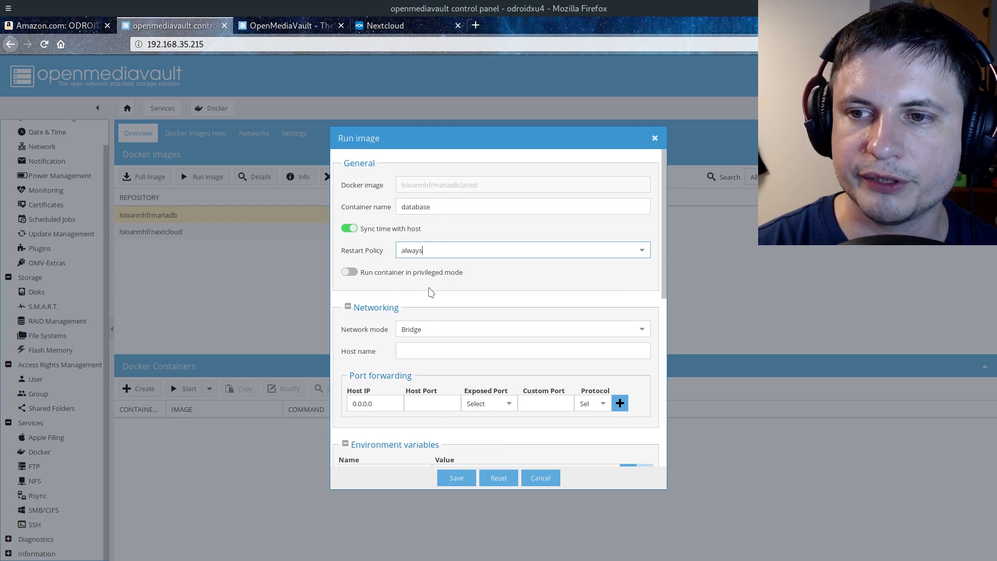
Forward host port 3306 to the container's exposed 3306/tcp port
scroll(427, 298, "down", 3)
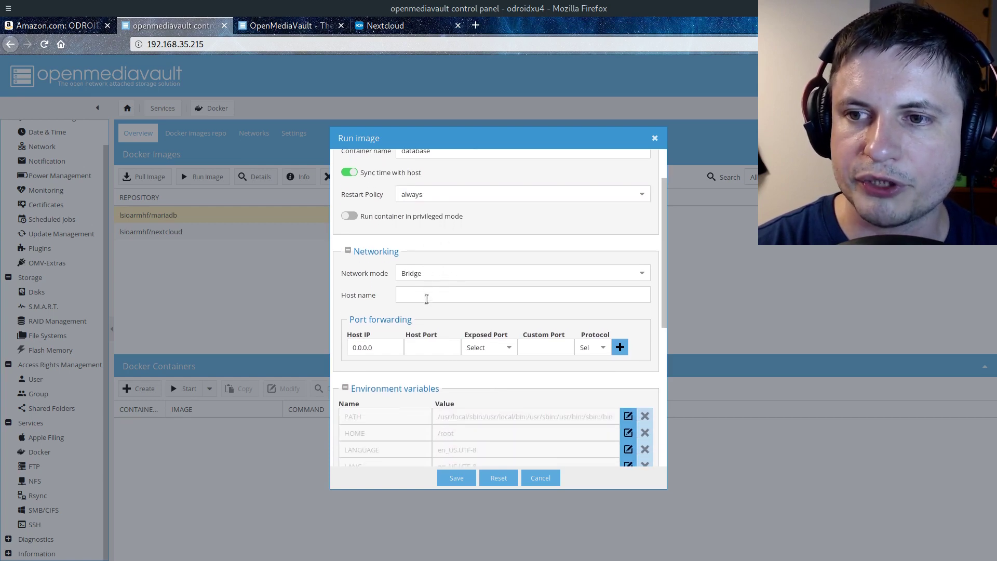
scroll(427, 299, "down", 2)
scroll(446, 260, "down", 1)
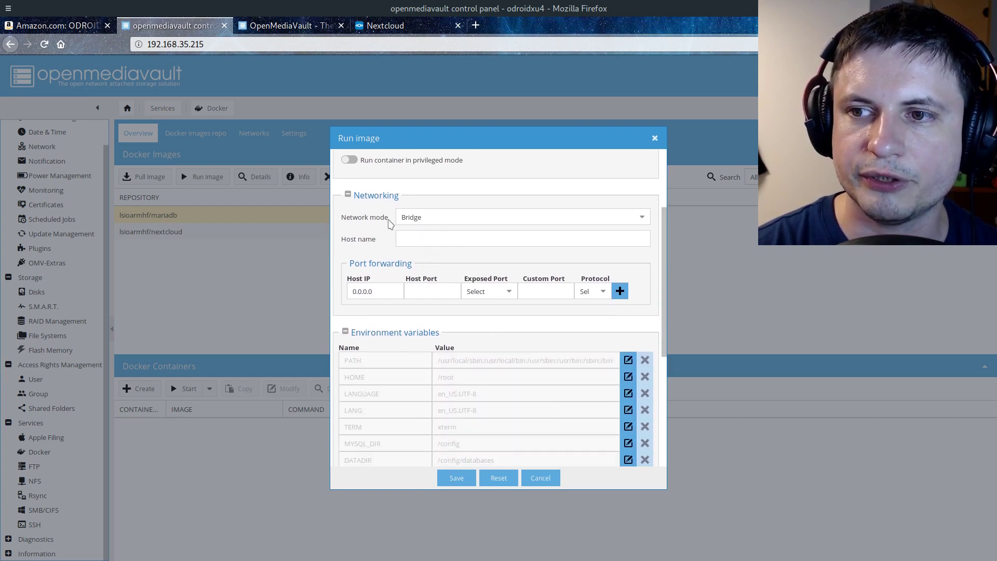
scroll(422, 244, "down", 1)
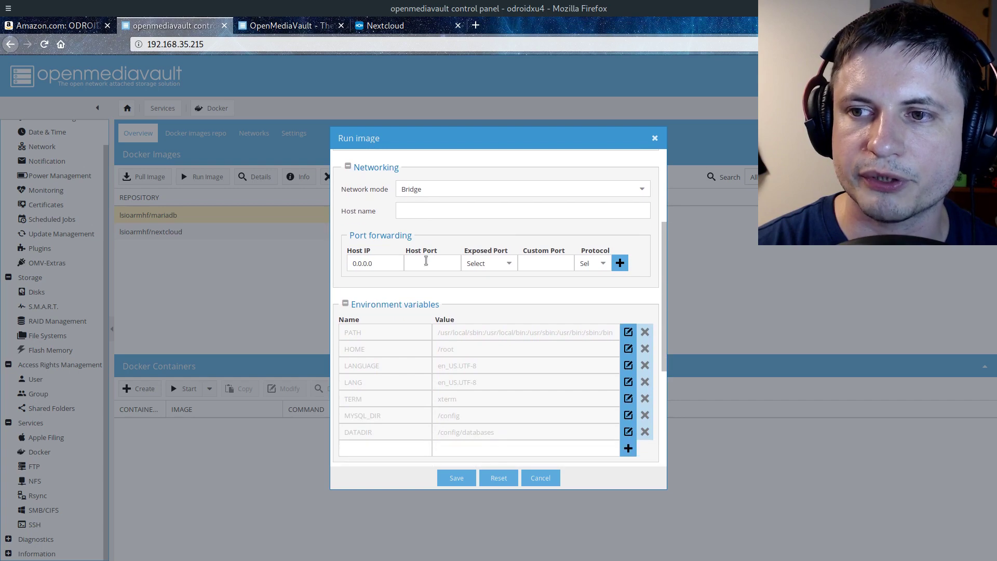
left_click(509, 264)
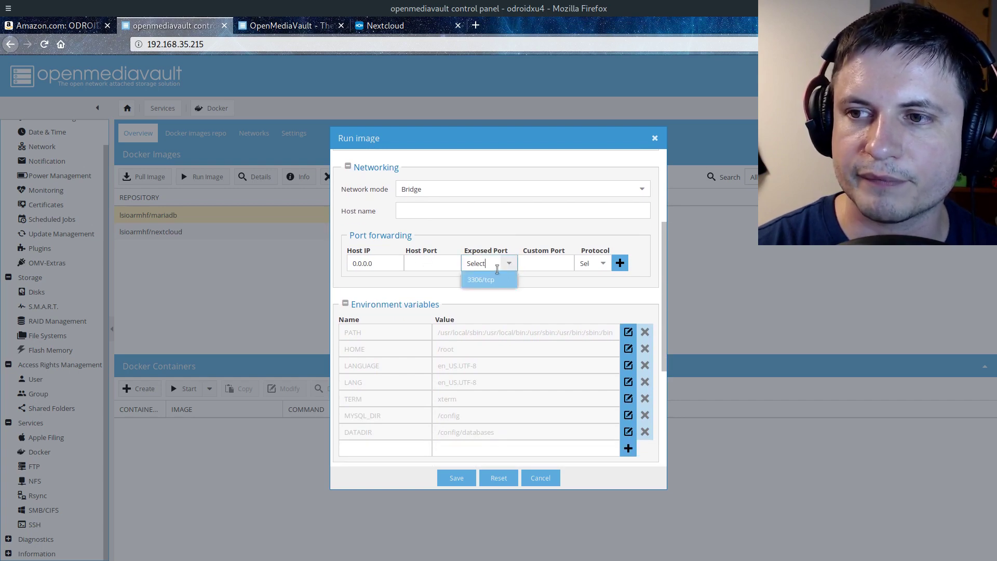
left_click(487, 280)
left_click(427, 260)
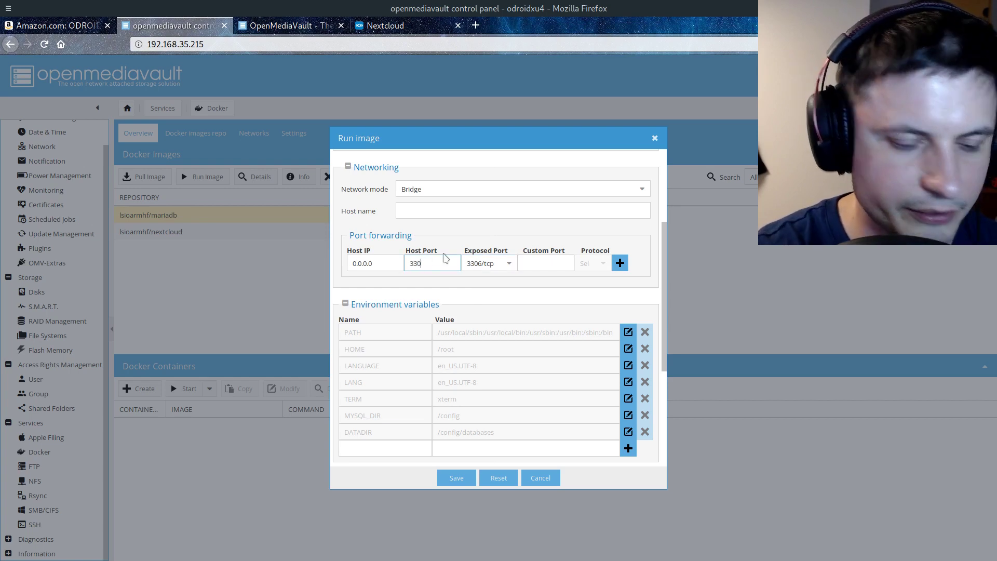
left_click(619, 264)
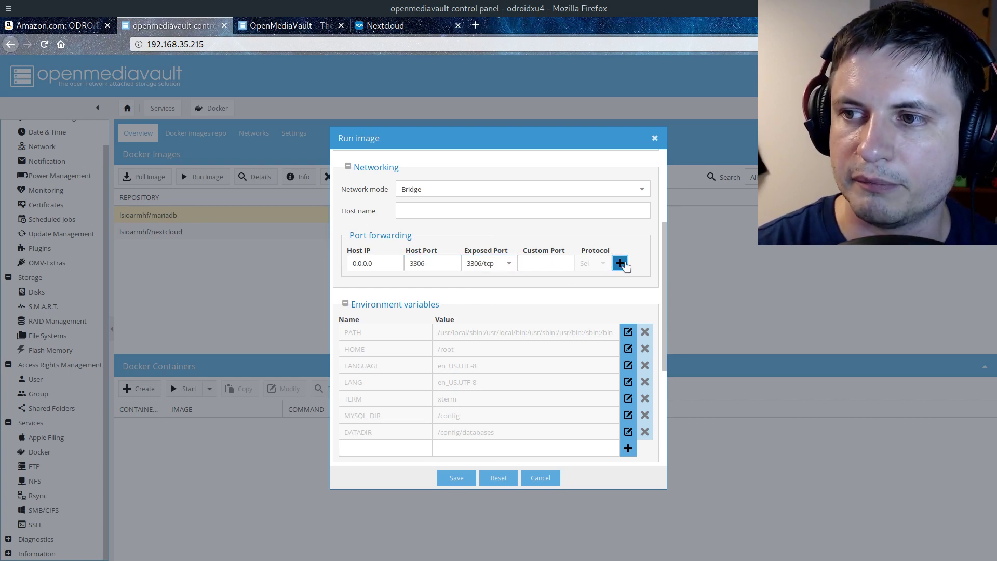
scroll(523, 280, "down", 1)
scroll(523, 280, "down", 3)
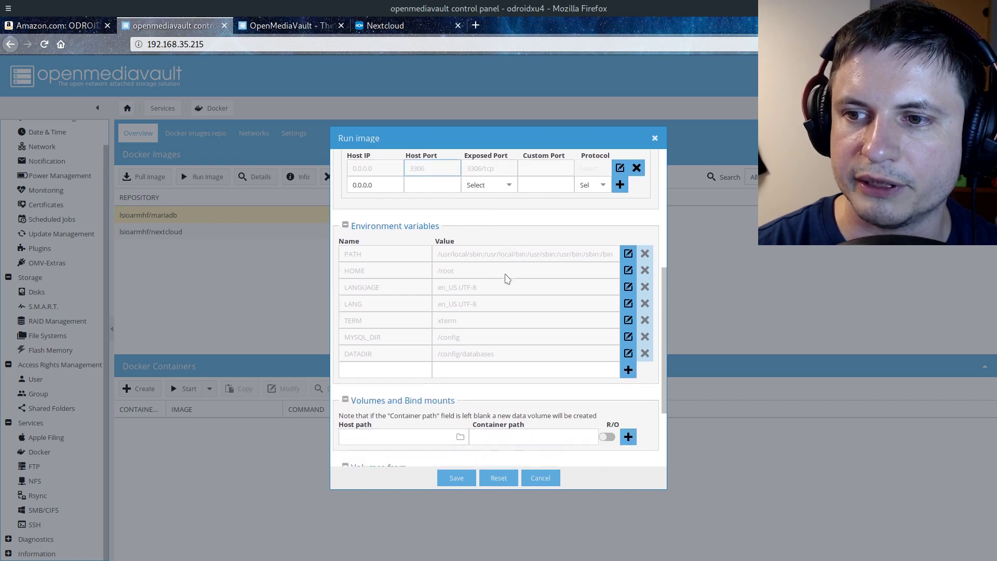
Add a TZ environment variable set to Asia/Seoul
scroll(375, 356, "down", 2)
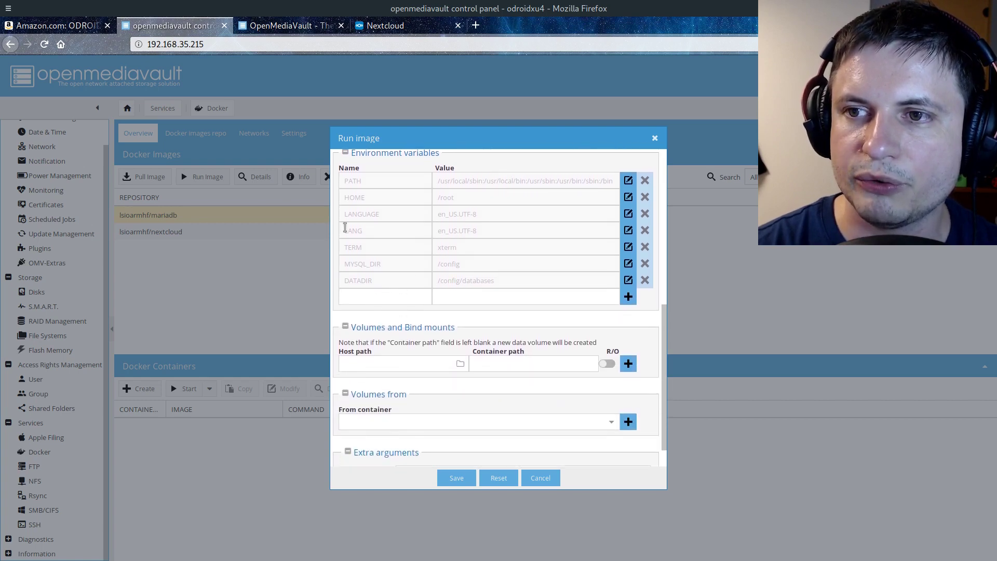
left_click(381, 301)
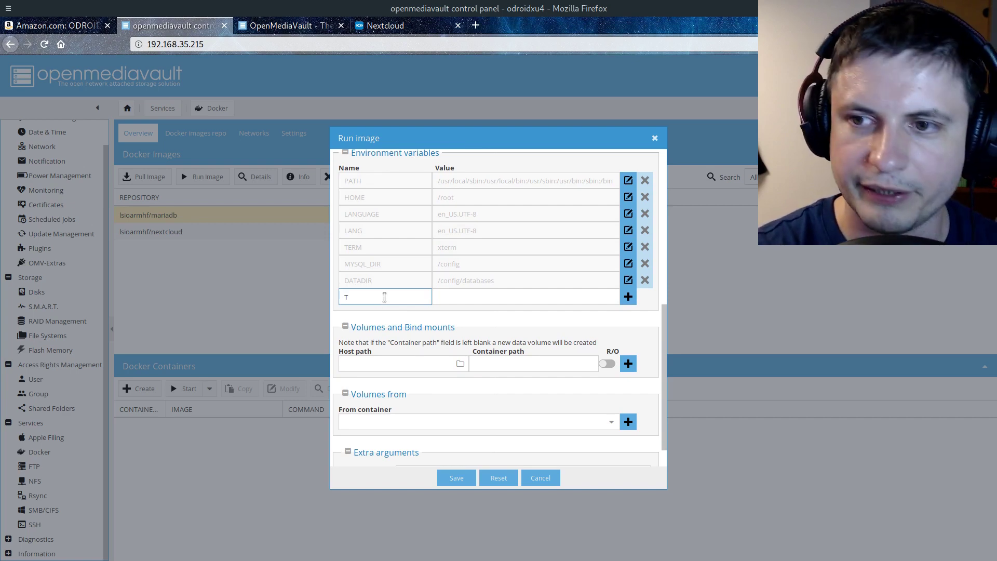
key("Tab")
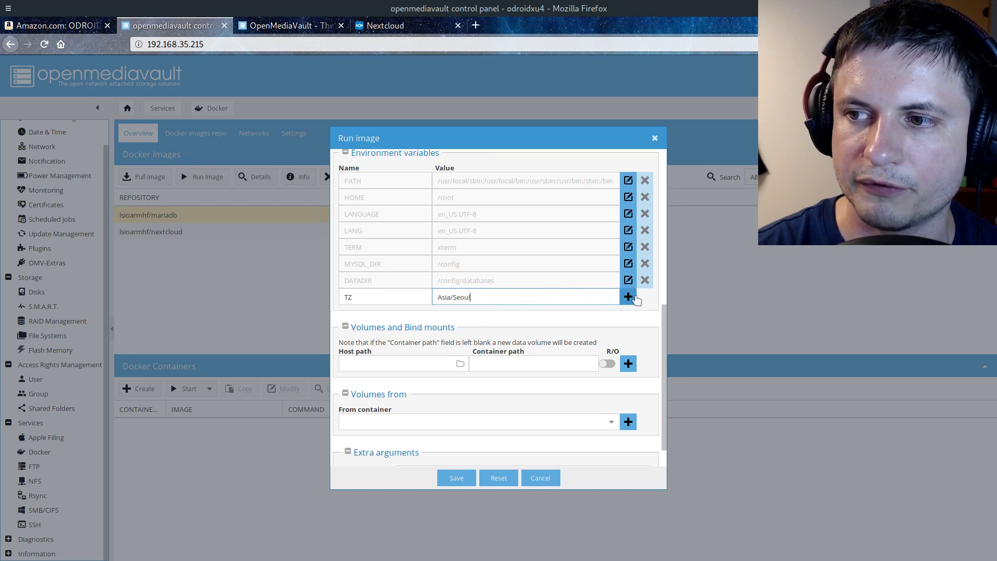
key("Return")
Add MYSQL_ROOT_PASSWORD holding the root password, then start a PGID variable
left_click(372, 315)
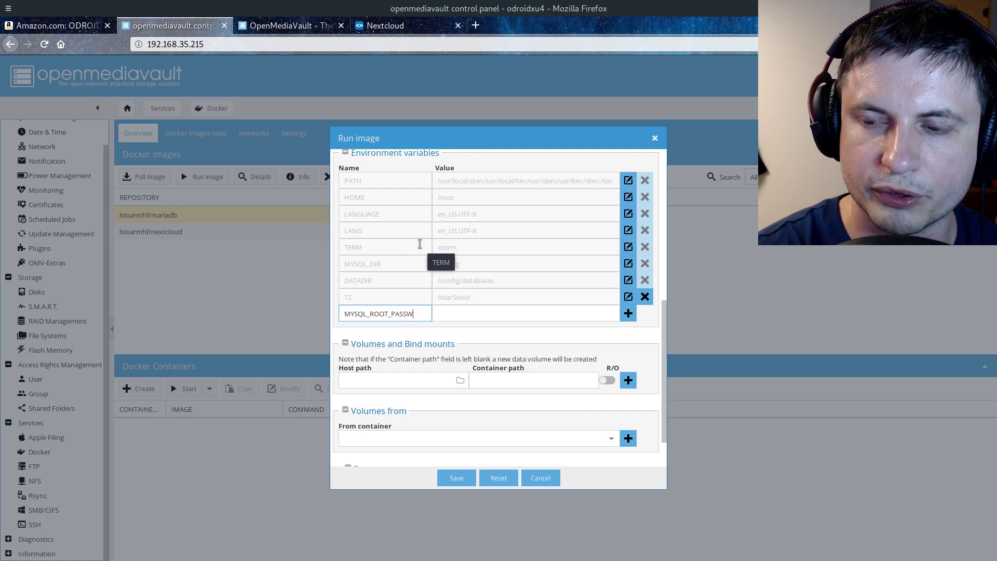
type("D")
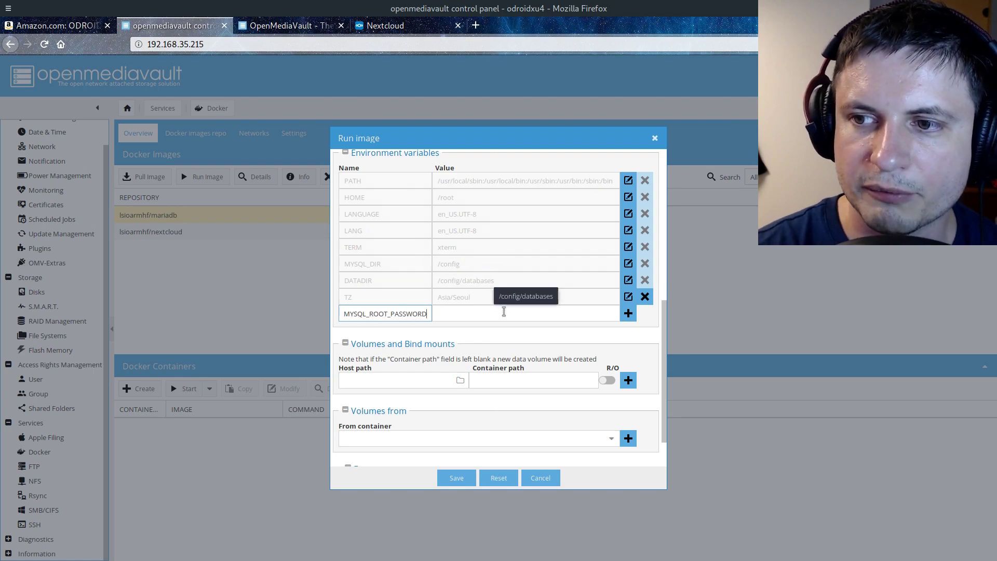
left_click(503, 312)
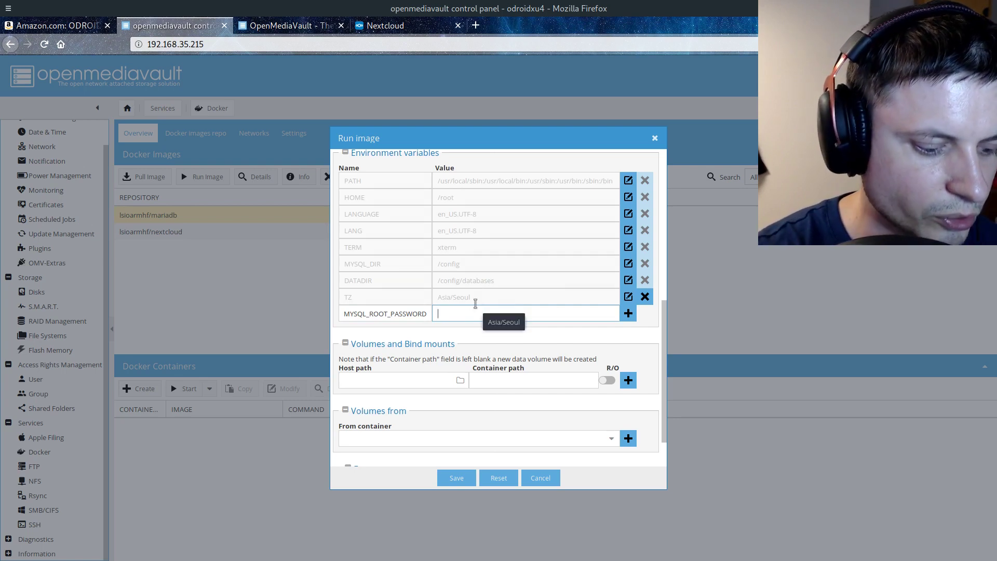
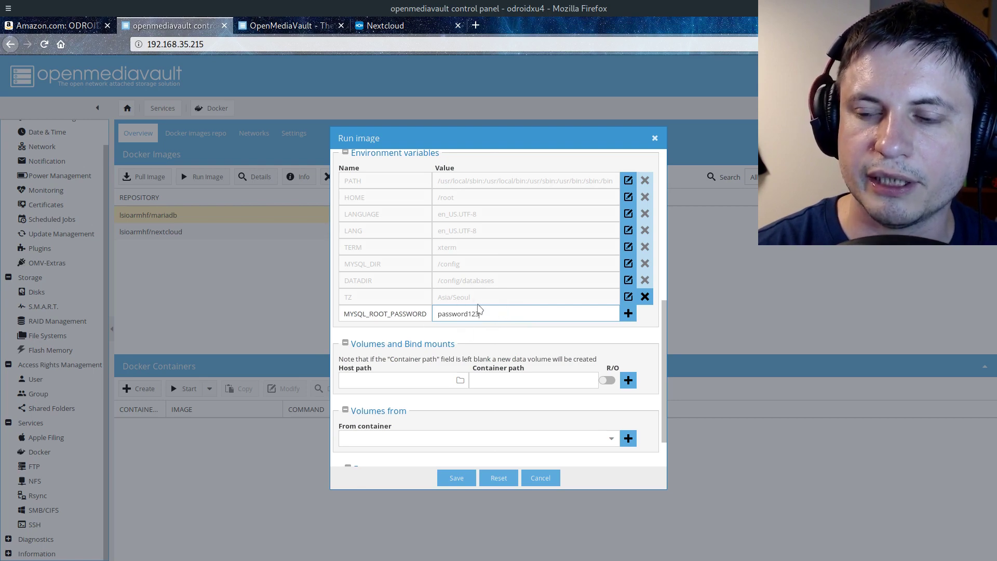
scroll(495, 321, "down", 1)
left_click(628, 286)
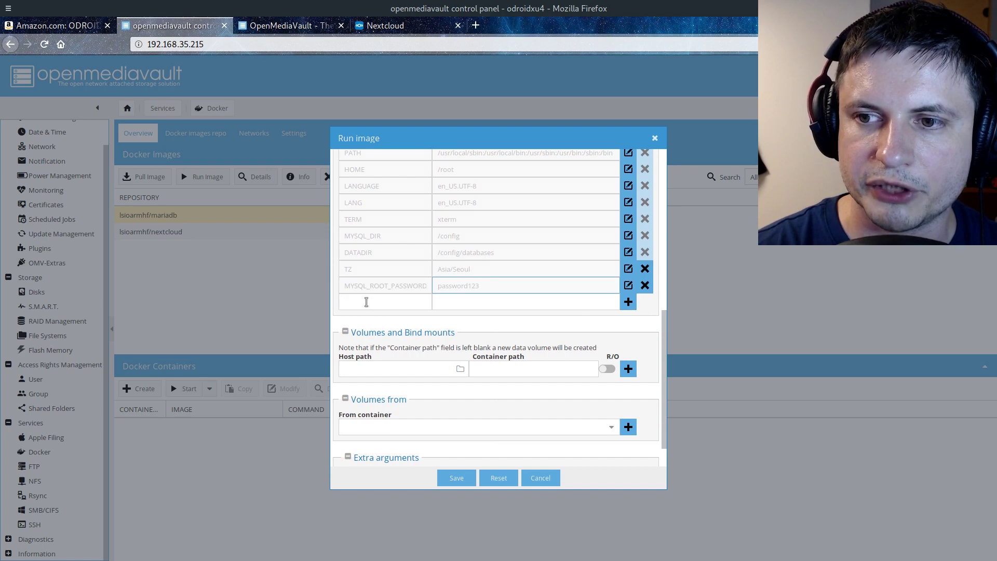
left_click(366, 302)
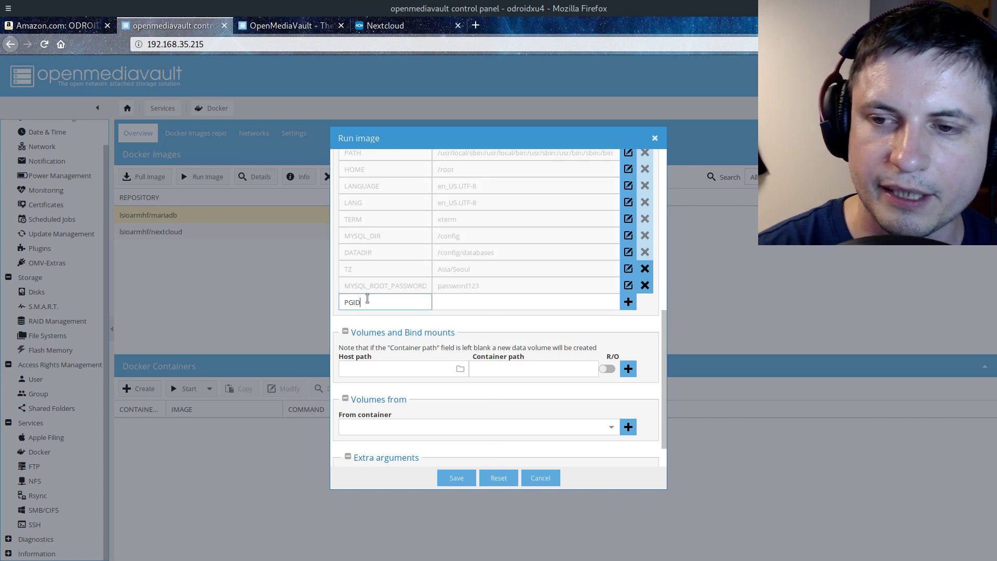
left_click(477, 302)
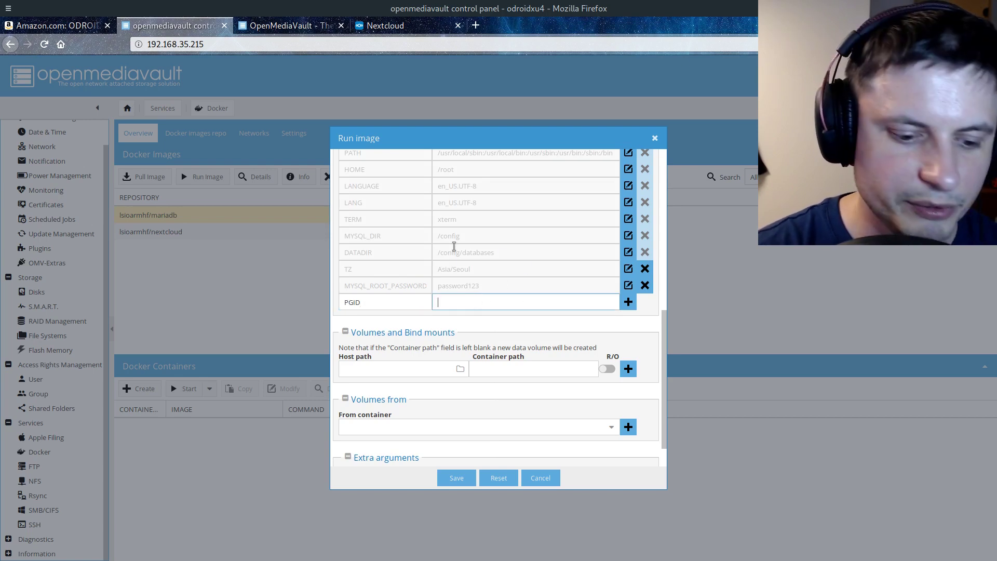
In the drop-down terminal, enlarge the font, clear it, and run id for the local user
key("F12")
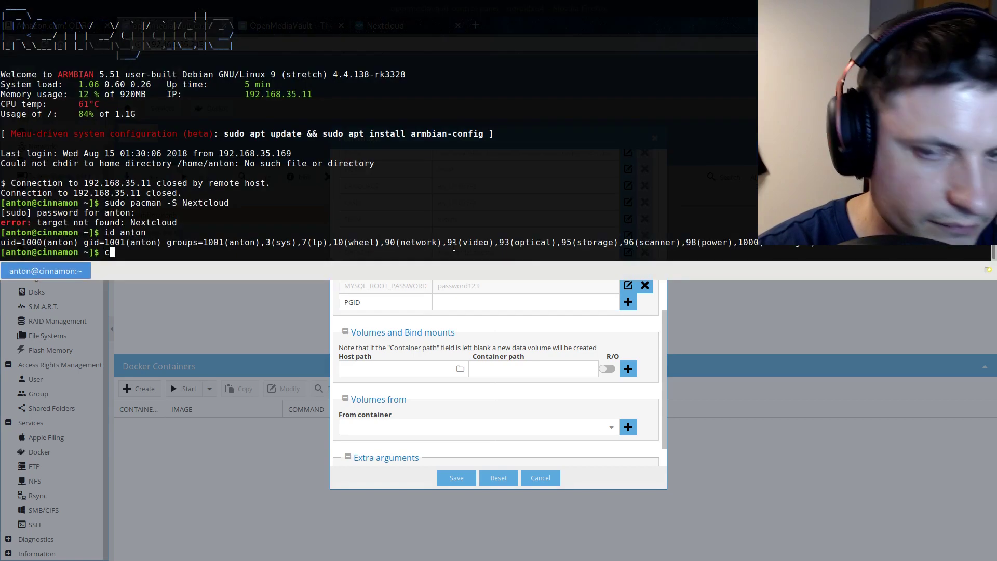
key("ctrl+l")
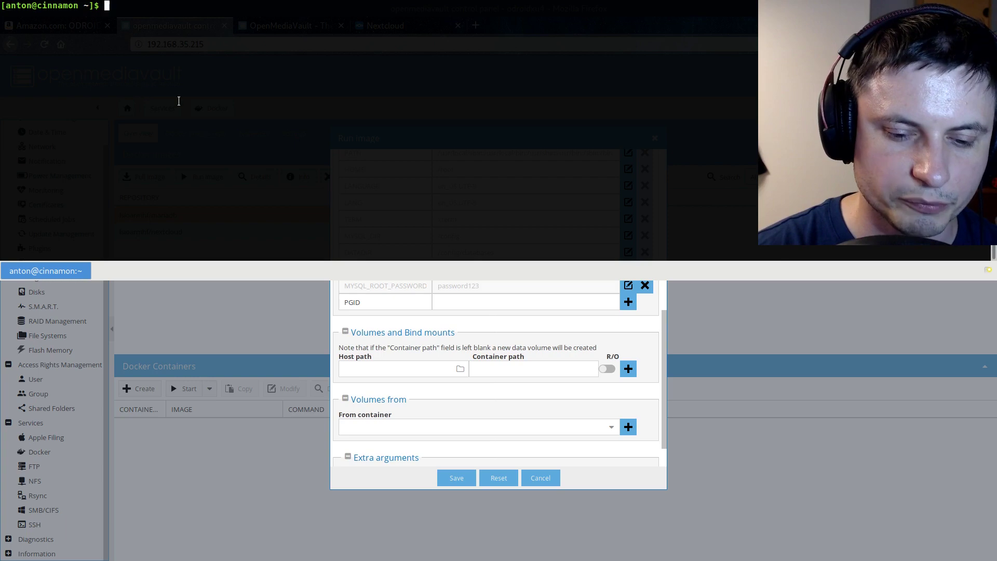
key("ctrl+plus")
key("ctrl+plus")
key("ctrl+plus")
key("Tab")
key("Tab")
key("n")
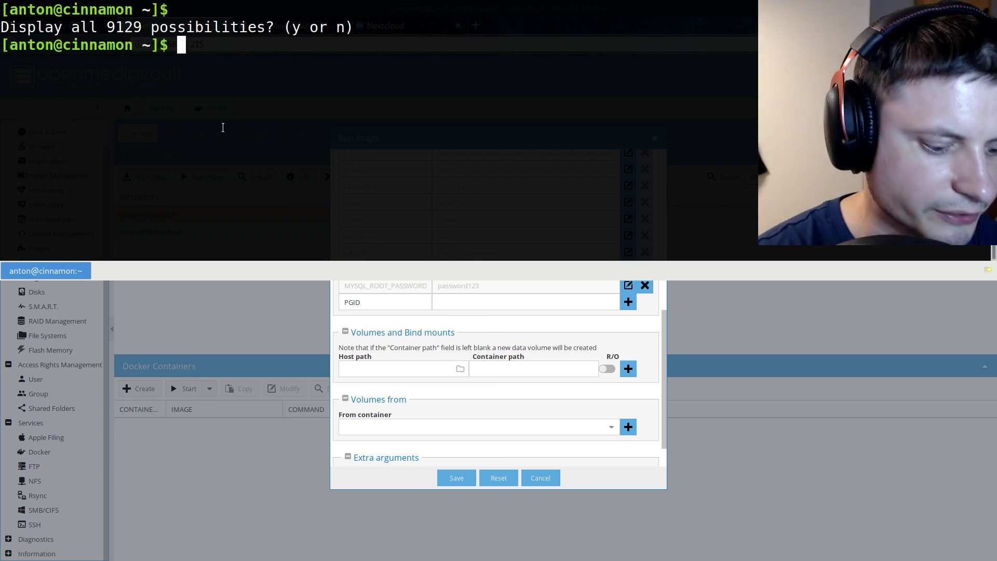
type("clear")
key("Return")
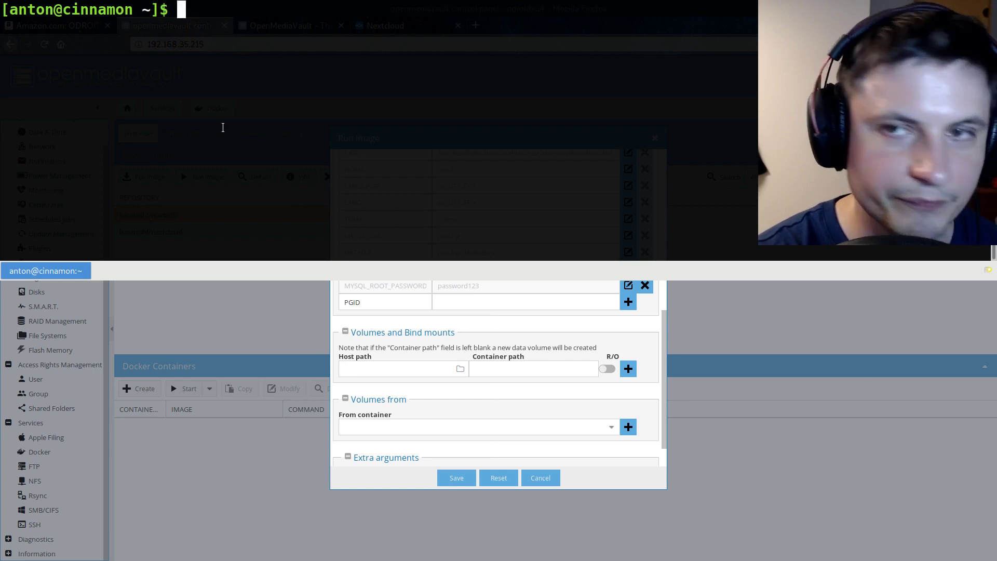
type("id an")
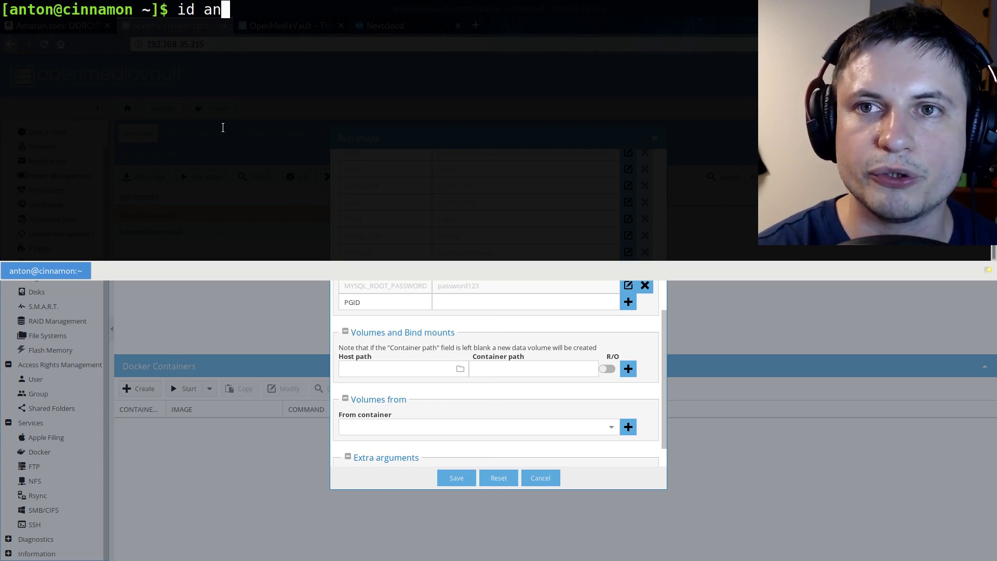
type("ton")
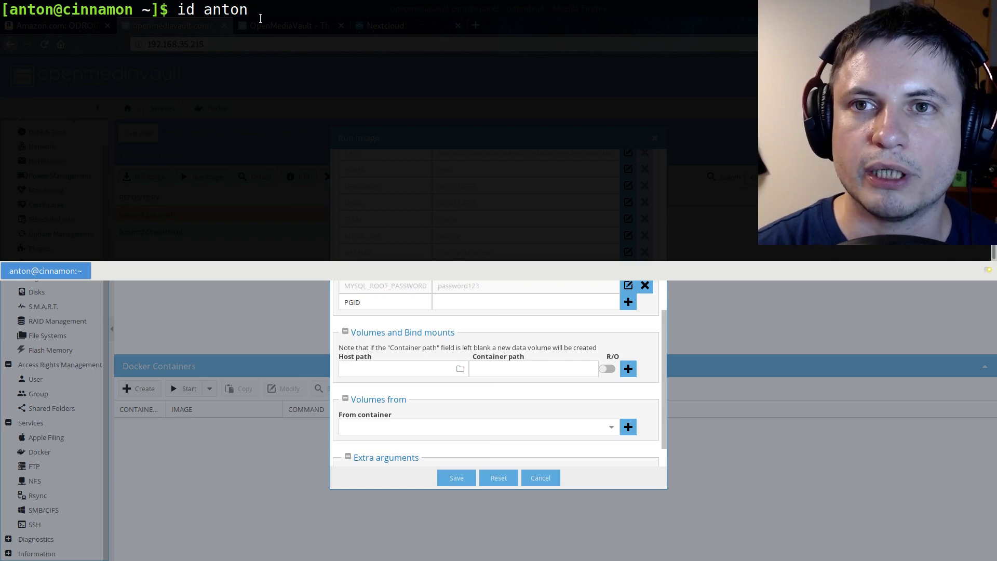
key("Return")
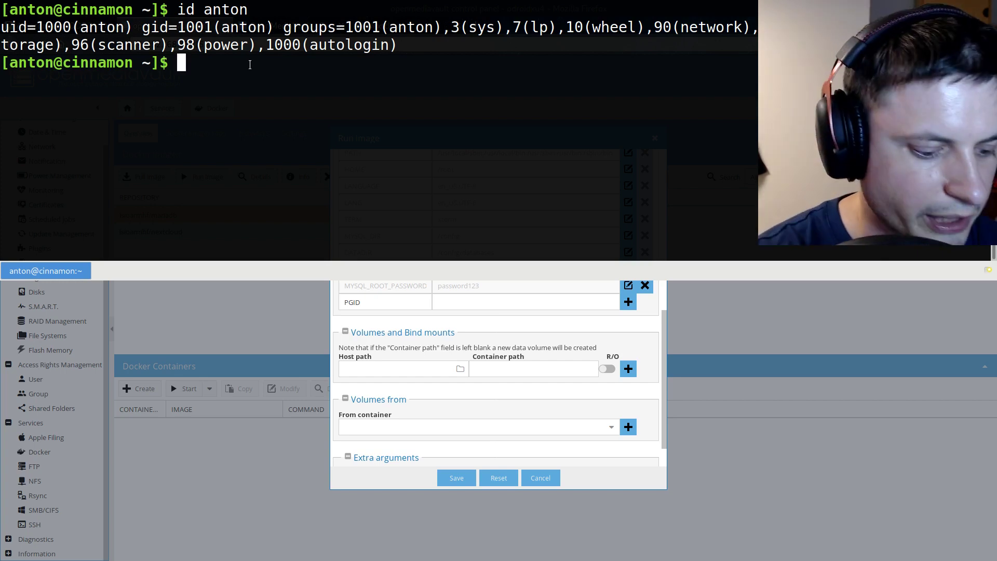
SSH into the NAS at 192.168.35.115 and run id there, showing uid 1000, gid 100
type("ssh ")
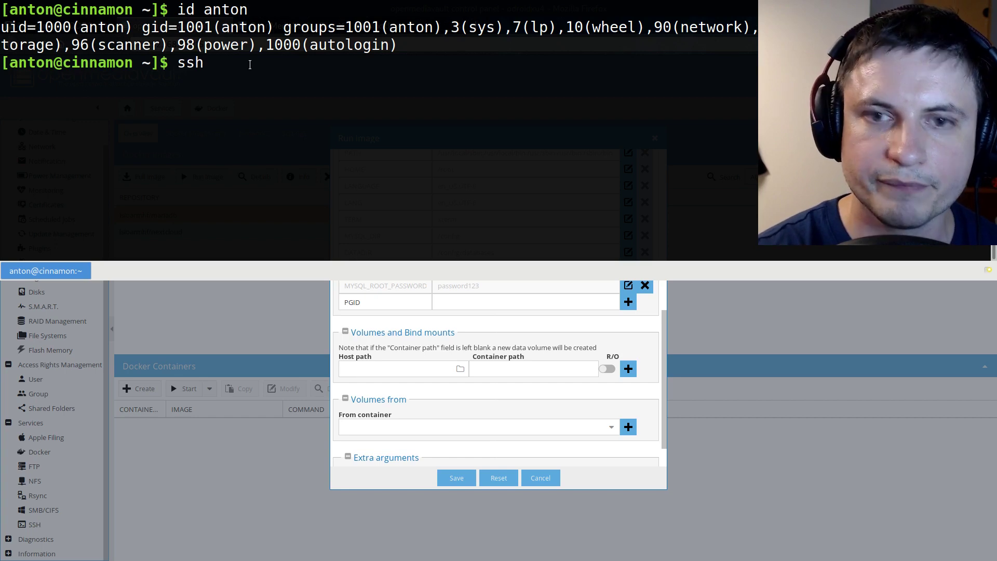
type("anton@")
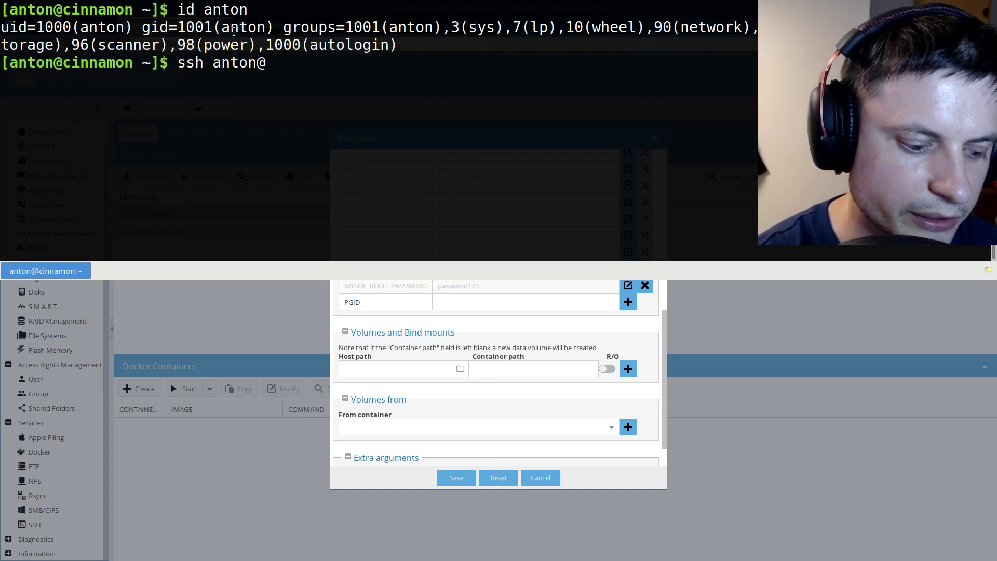
type("192.1")
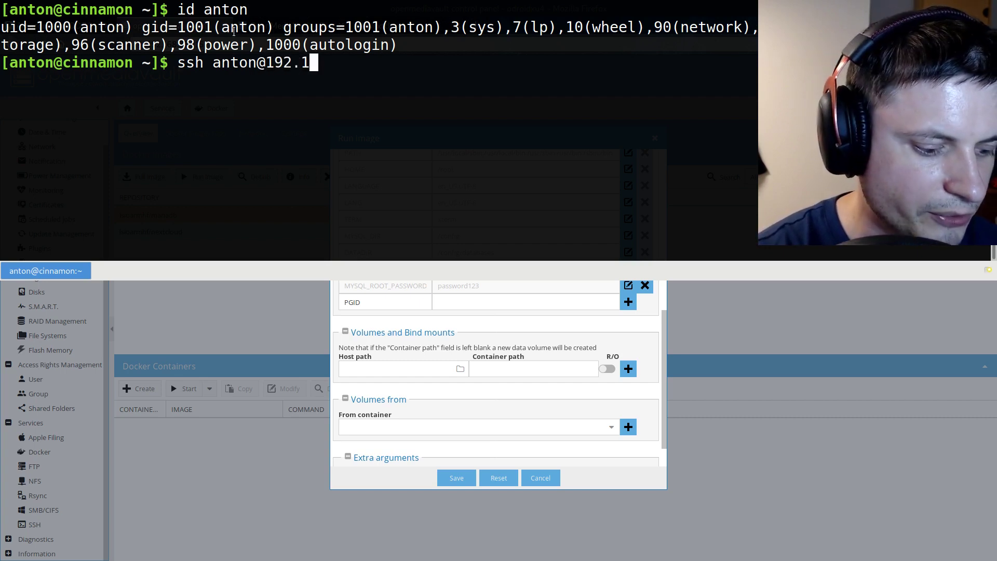
type("68.")
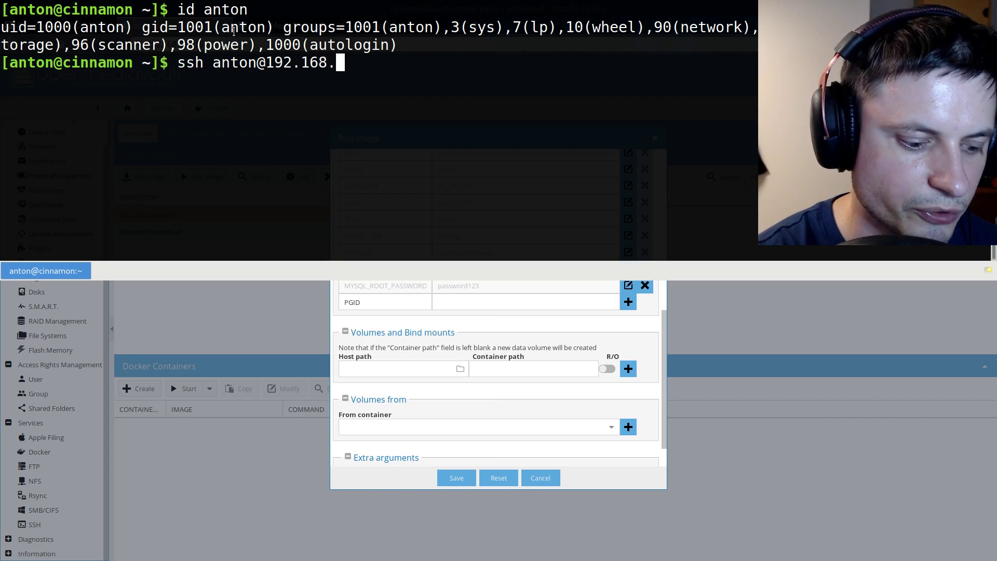
type("35")
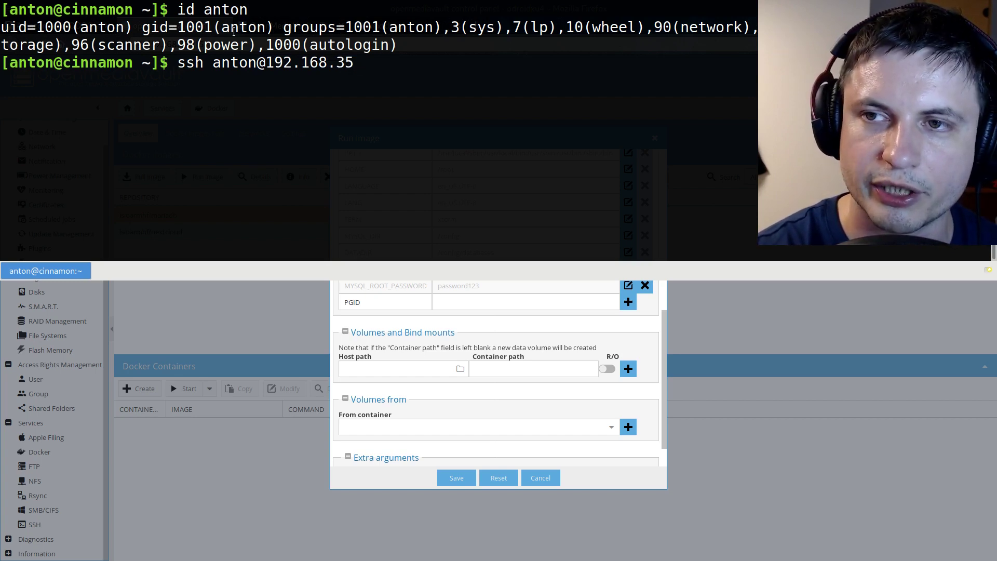
type(".1")
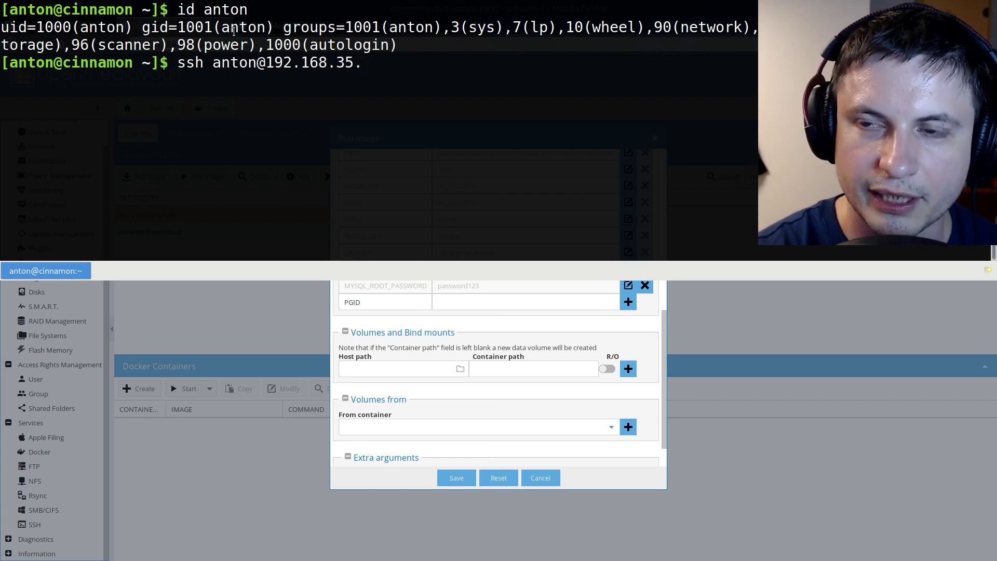
type("15")
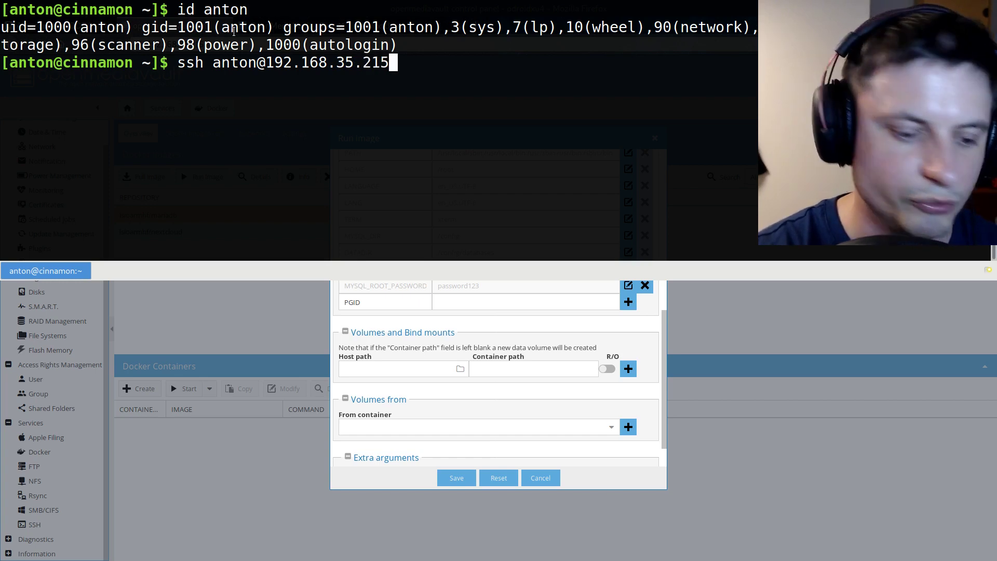
key("Return")
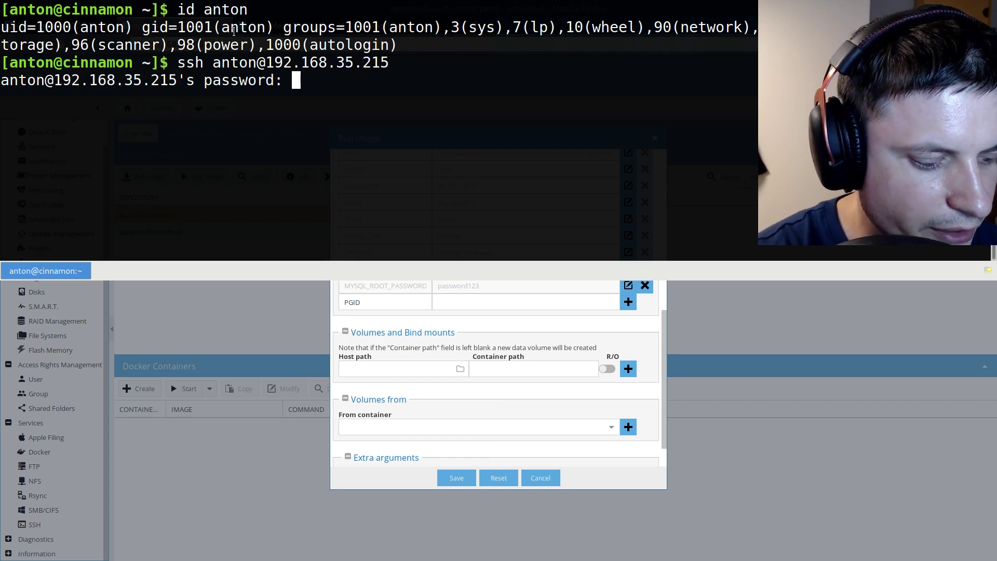
key("Return")
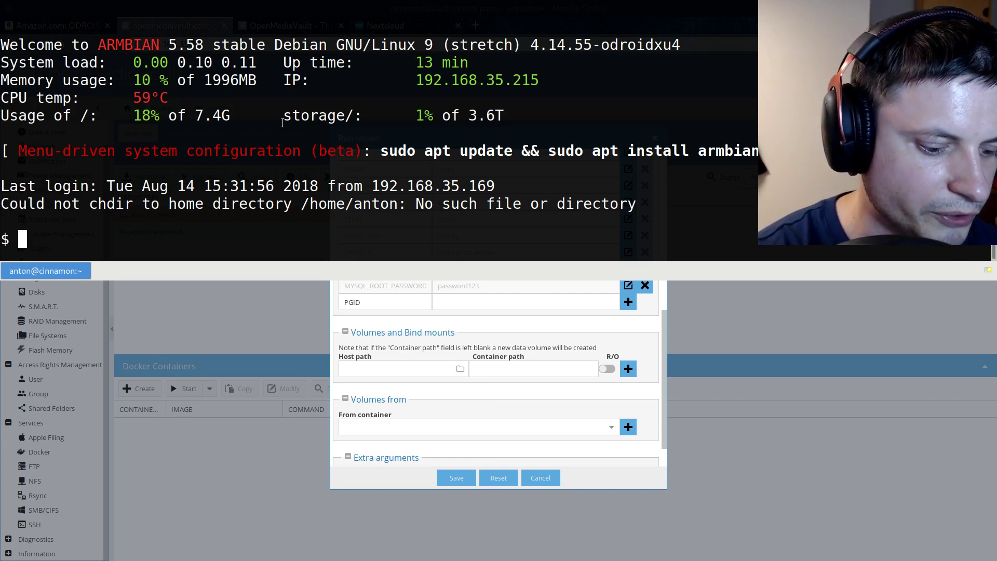
type("id anton")
key("Return")
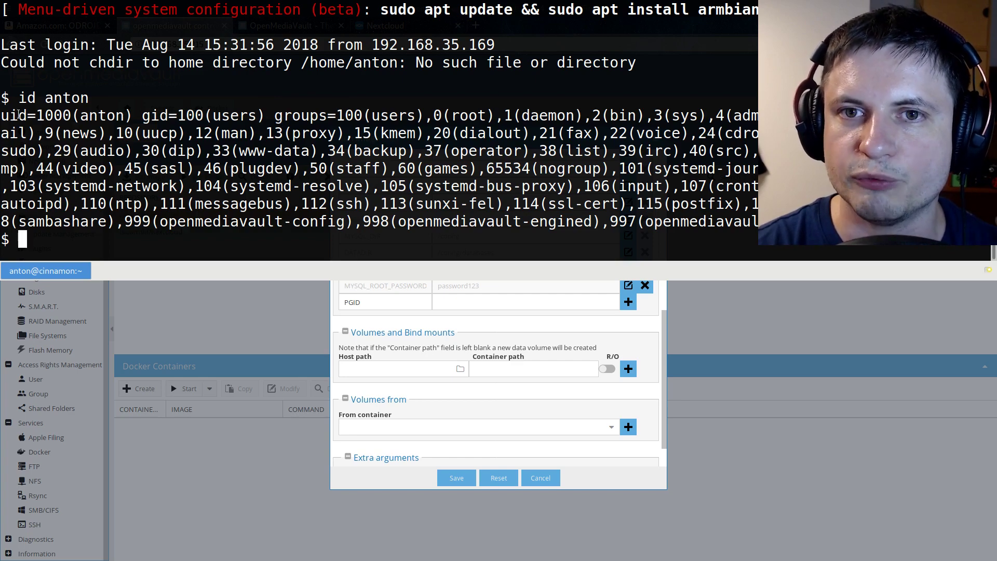
Add environment variables PGID 100 and PUID 1000 to the MariaDB container
key("F12")
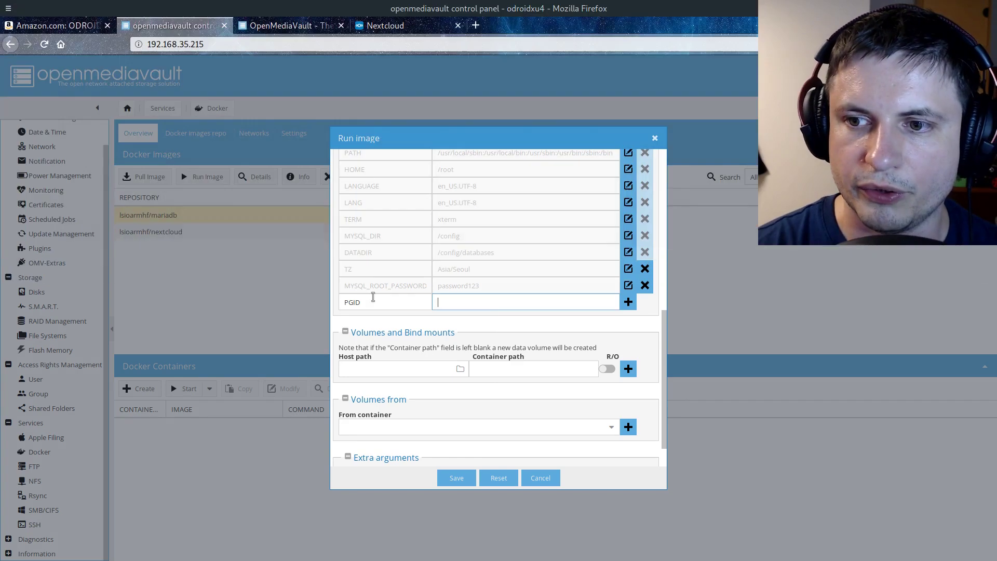
type("100")
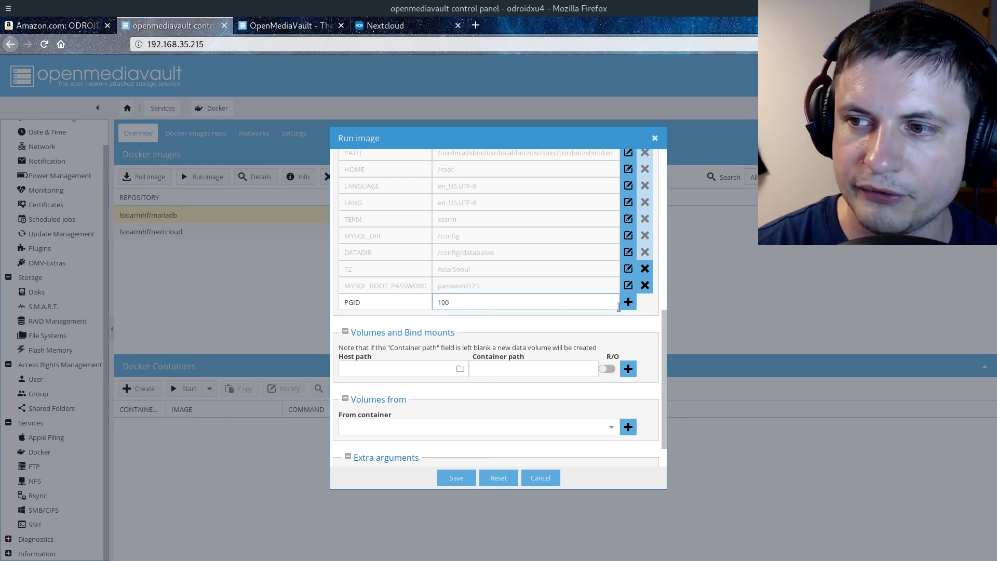
key("Tab")
key("Return")
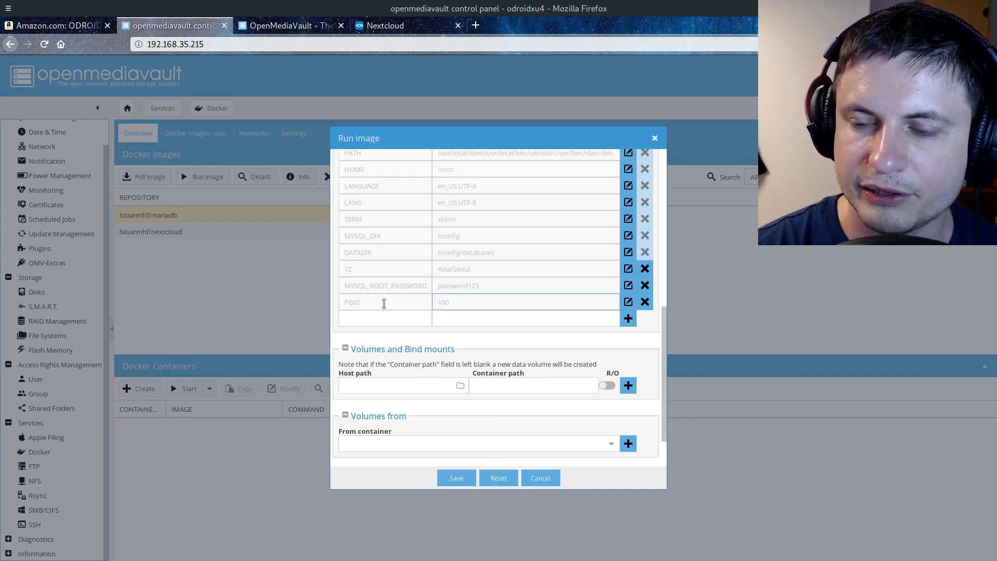
left_click(390, 318)
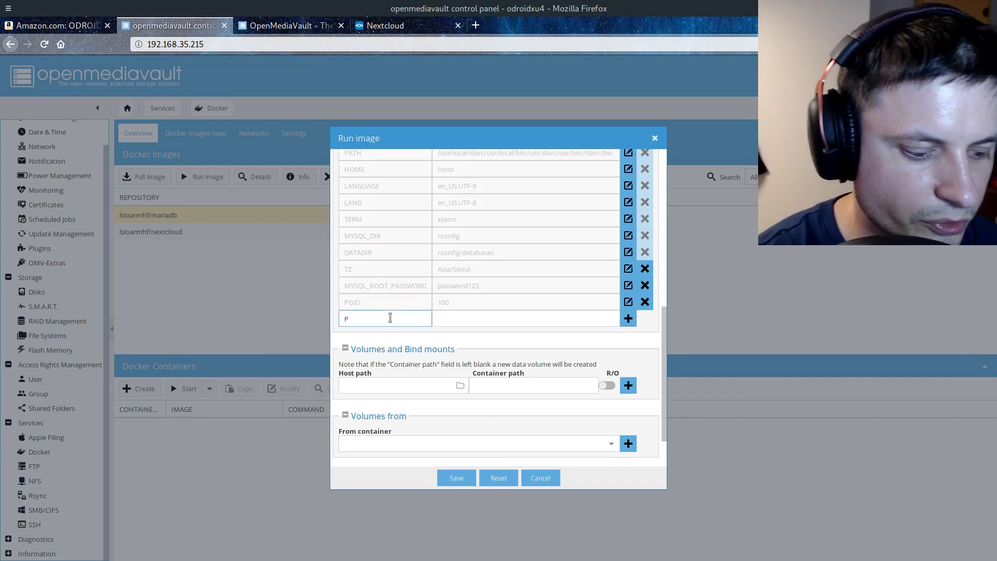
key("Tab")
type("1000")
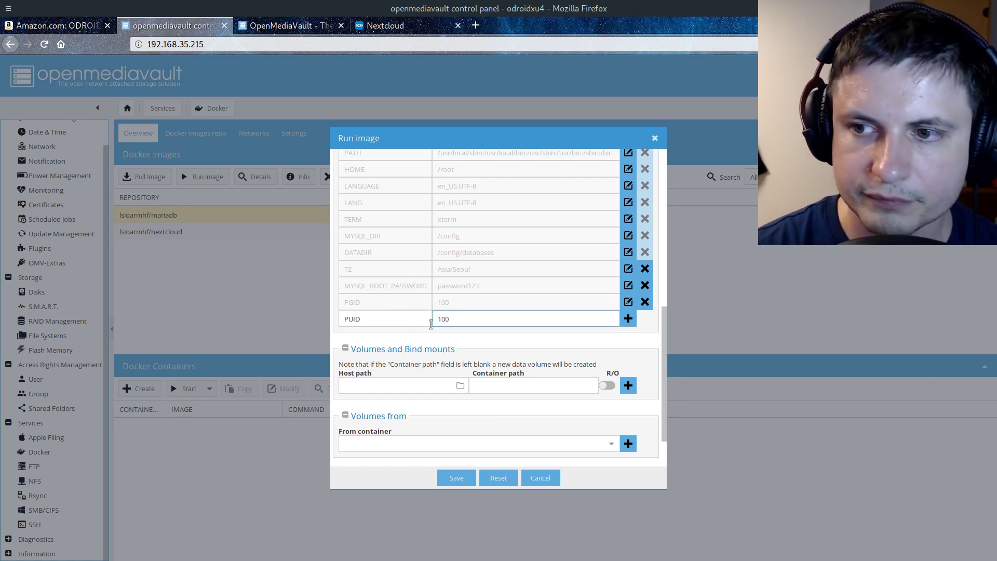
left_click(629, 320)
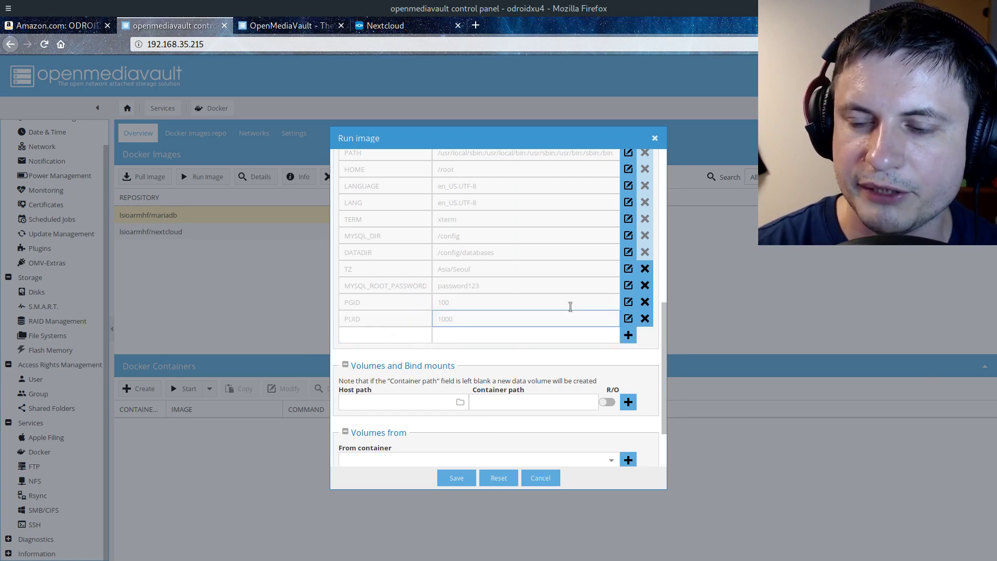
Bind /sharedfolders/Data/Nextclouddb to container path /config and save the container
scroll(393, 224, "down", 2)
scroll(399, 238, "down", 1)
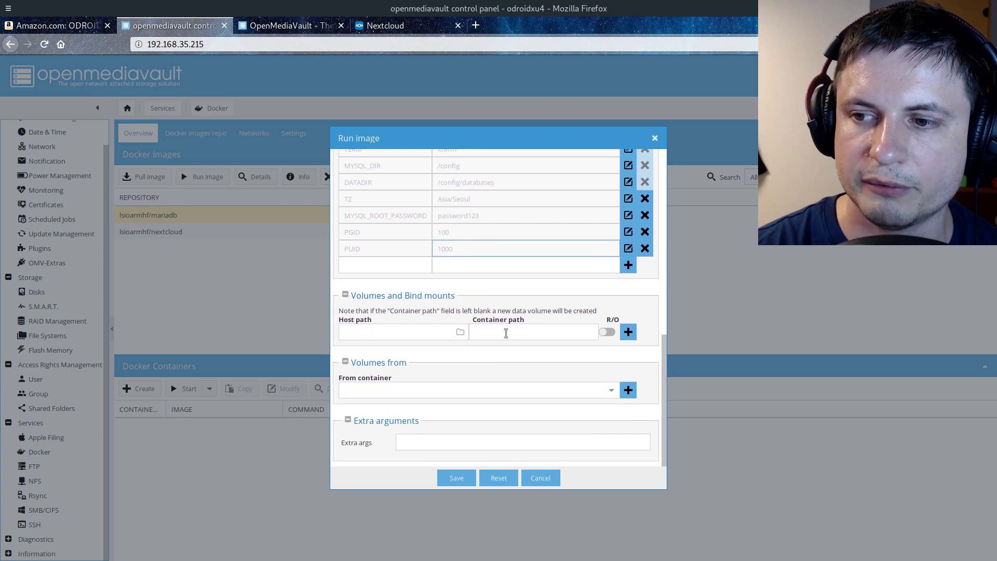
left_click(507, 333)
type("/config")
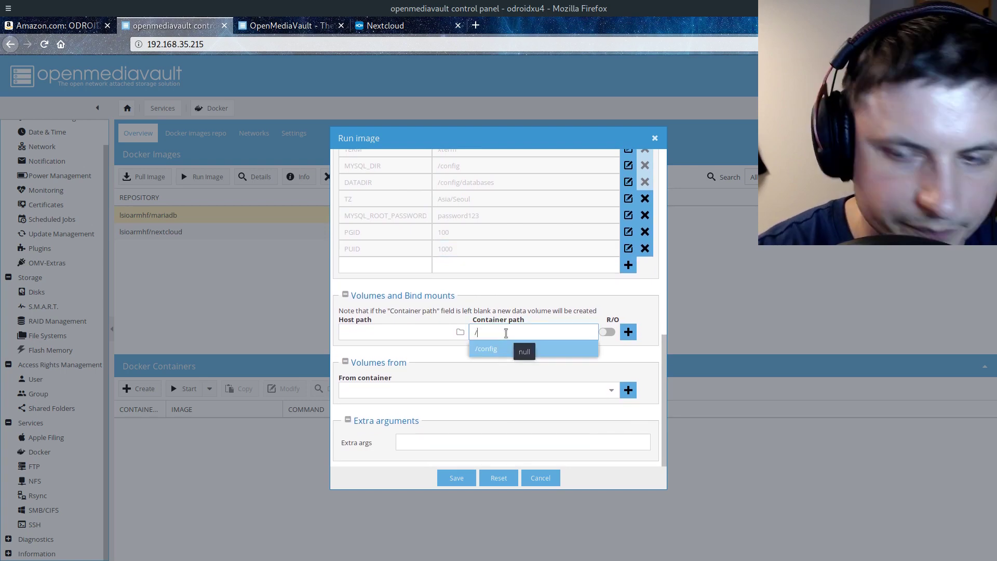
left_click(484, 348)
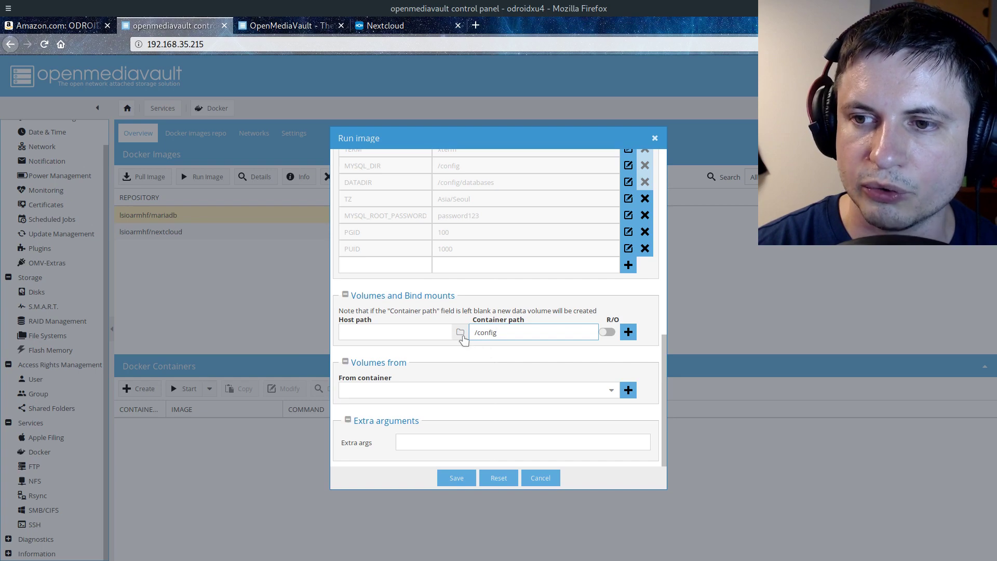
left_click(461, 333)
scroll(452, 335, "down", 5)
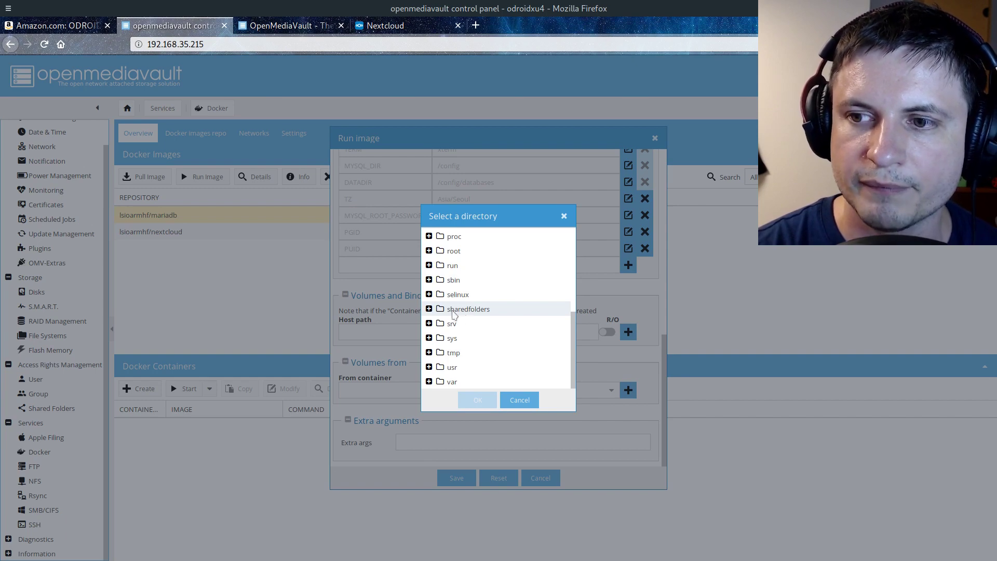
left_click(429, 310)
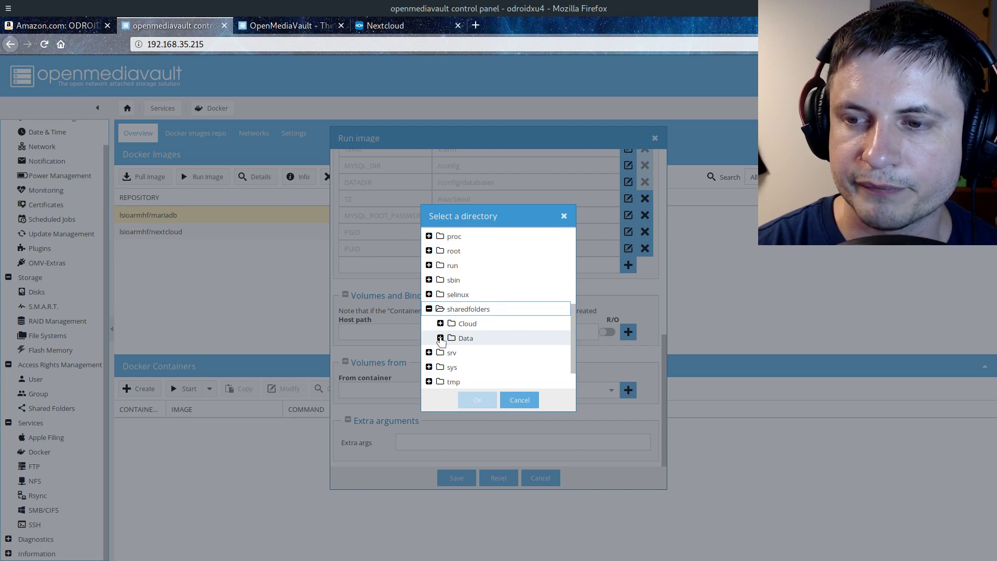
left_click(440, 338)
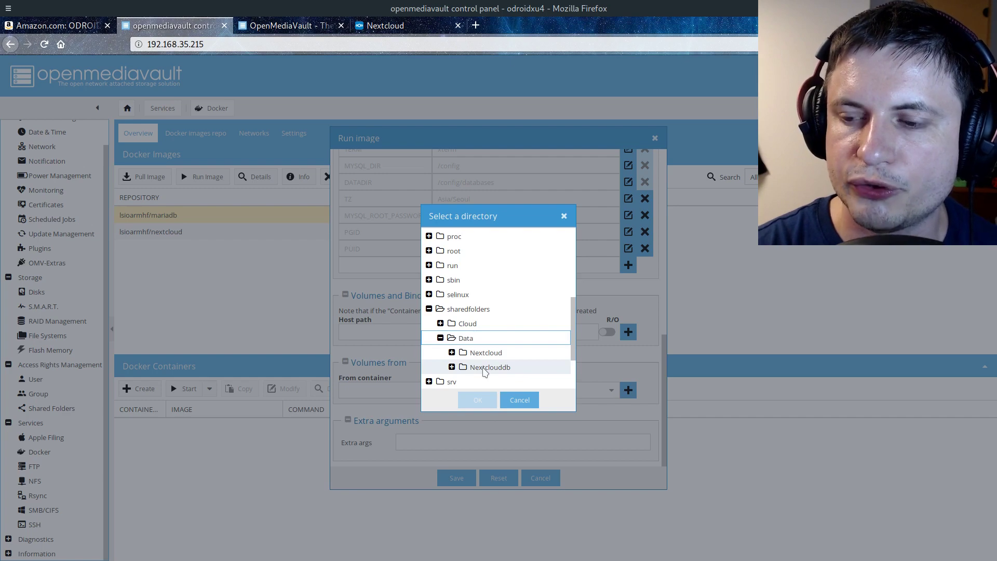
left_click(483, 369)
left_click(452, 367)
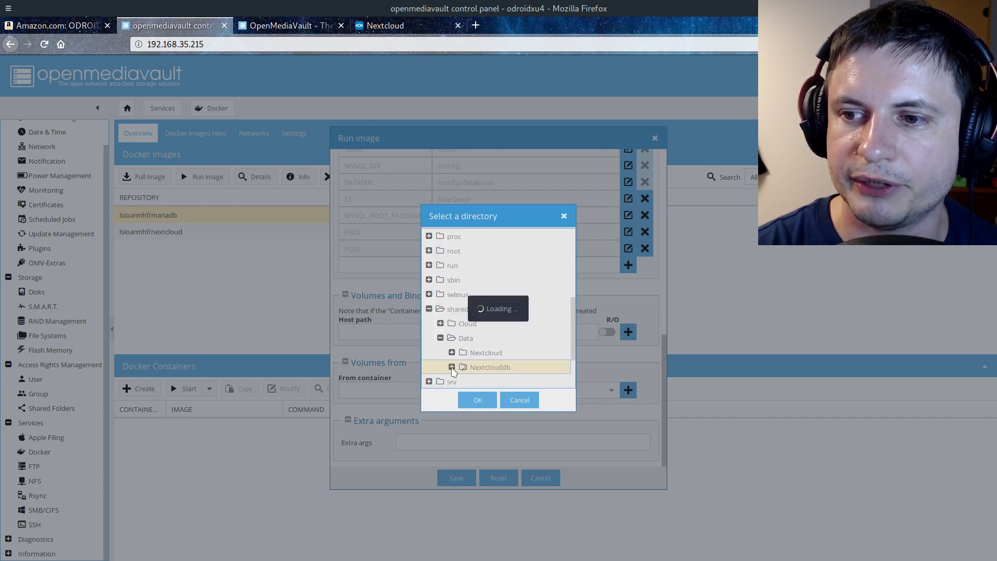
left_click(477, 399)
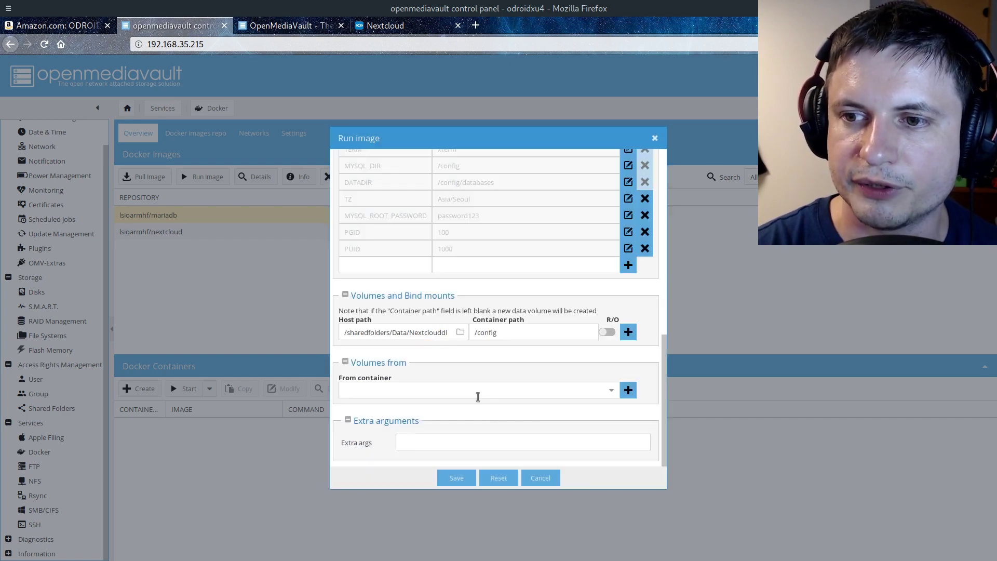
left_click(628, 332)
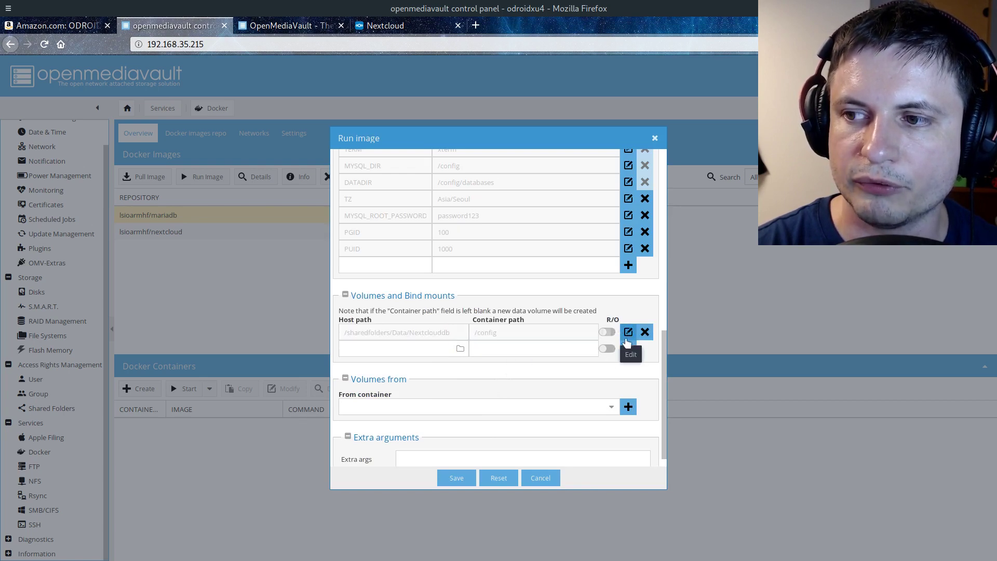
scroll(512, 350, "down", 2)
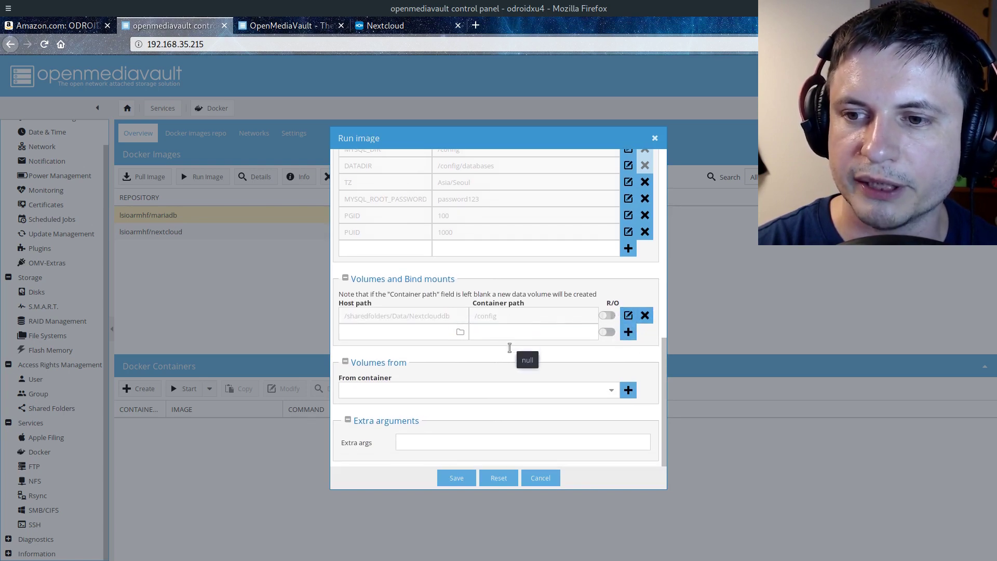
left_click(458, 482)
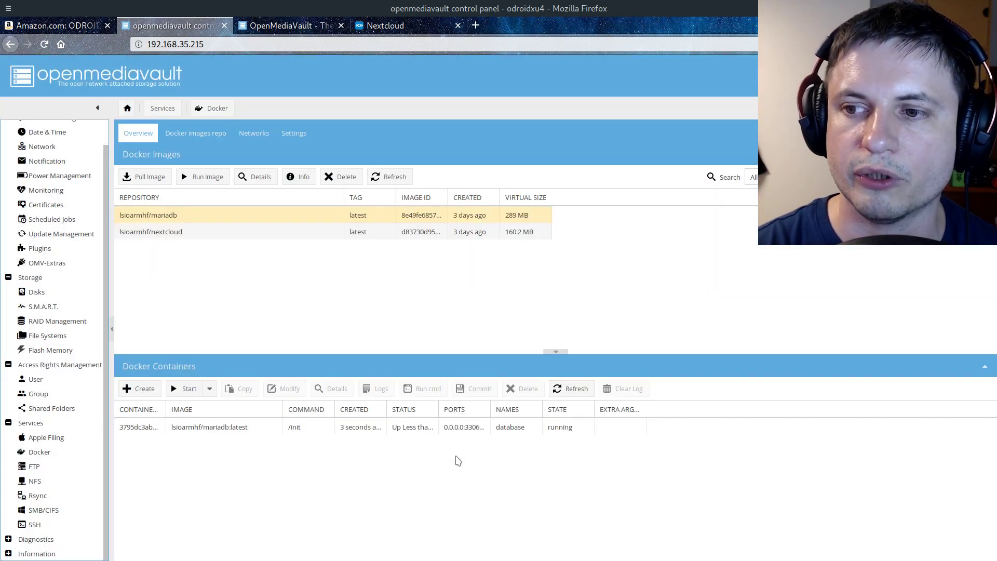
Select the running mariadb 'database' container in the Docker Containers list
left_click(258, 435)
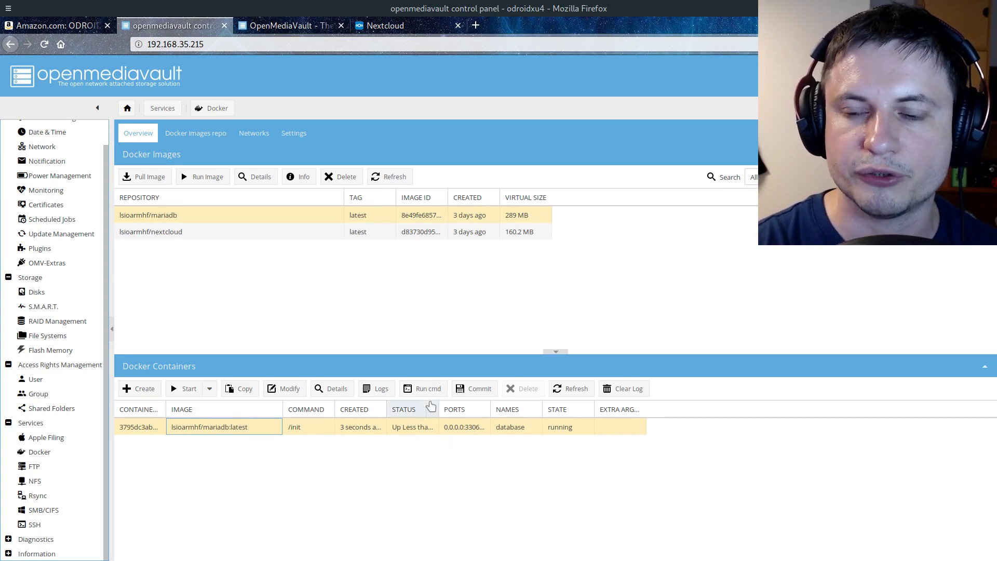
key("F12")
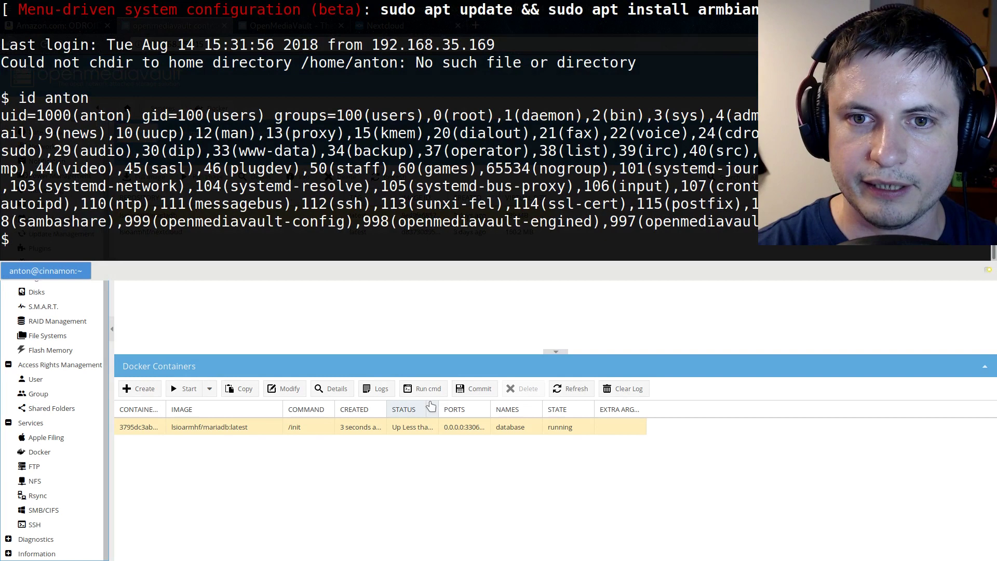
Clear the terminal and list the NAS root directory to find sharedfolders
type("clear")
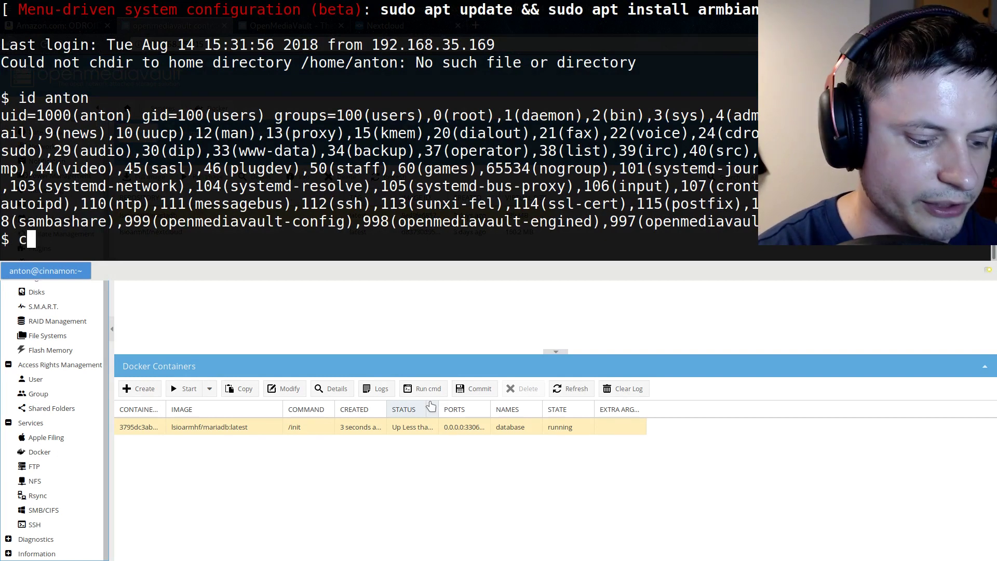
key("Return")
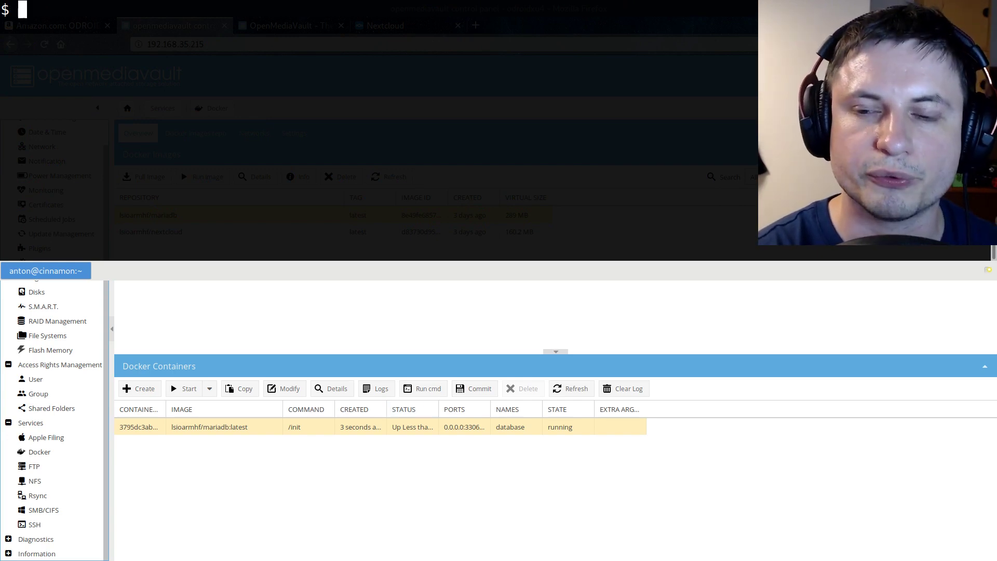
type("ls")
key("Return")
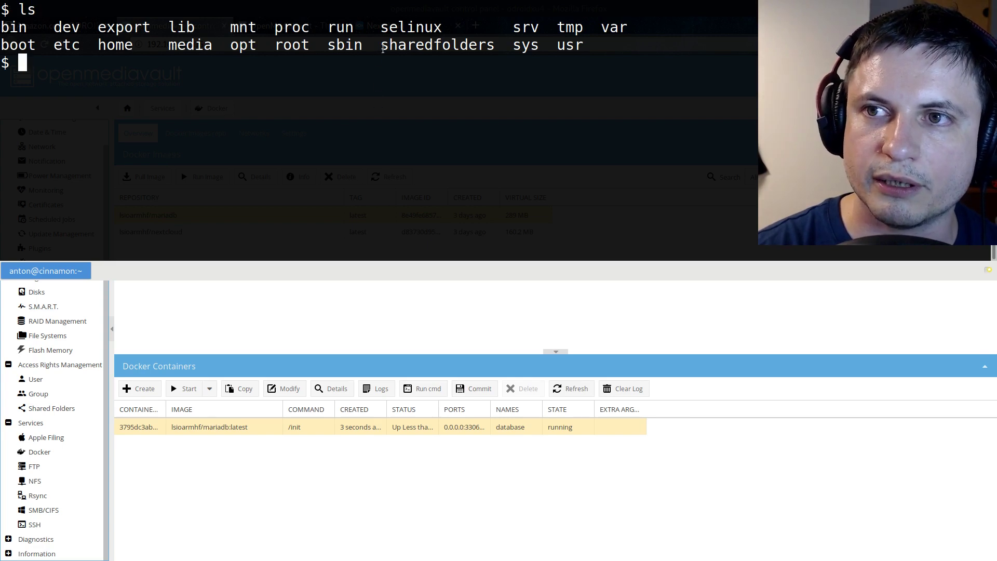
left_click_drag(382, 46, 493, 45)
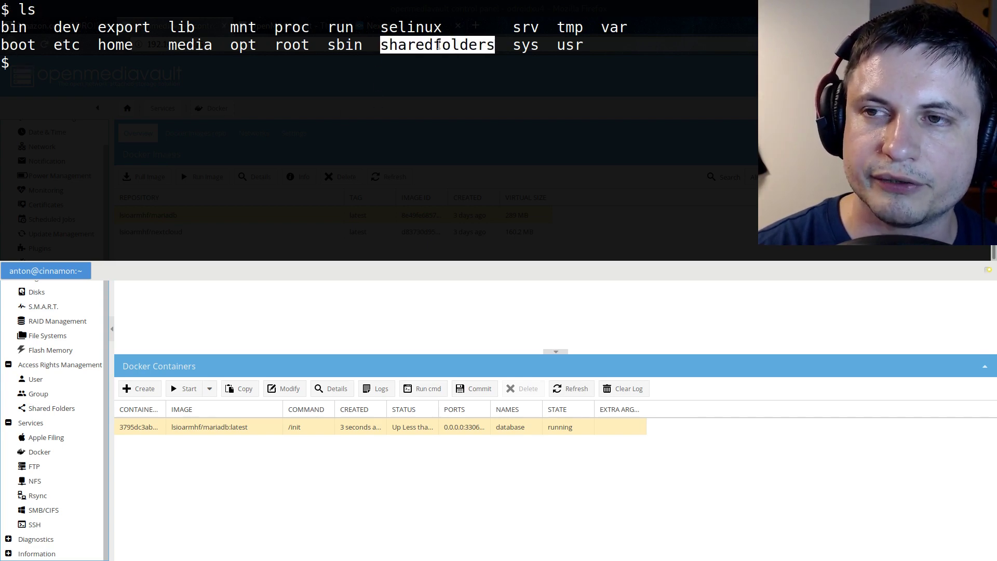
left_click(419, 65)
Navigate into sharedfolders/Data/Nextclouddb, listing each directory along the way
type("cd ")
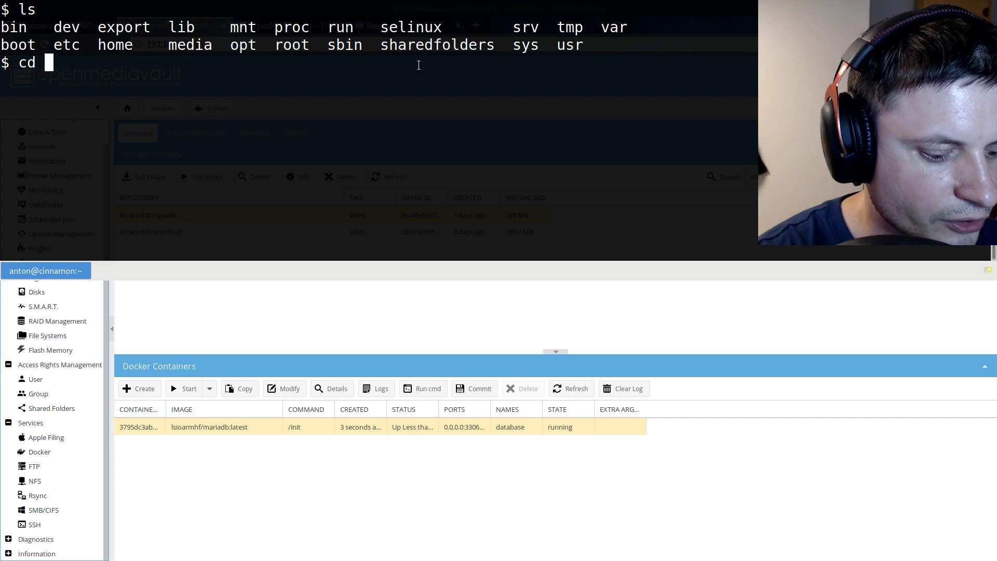
type("shared")
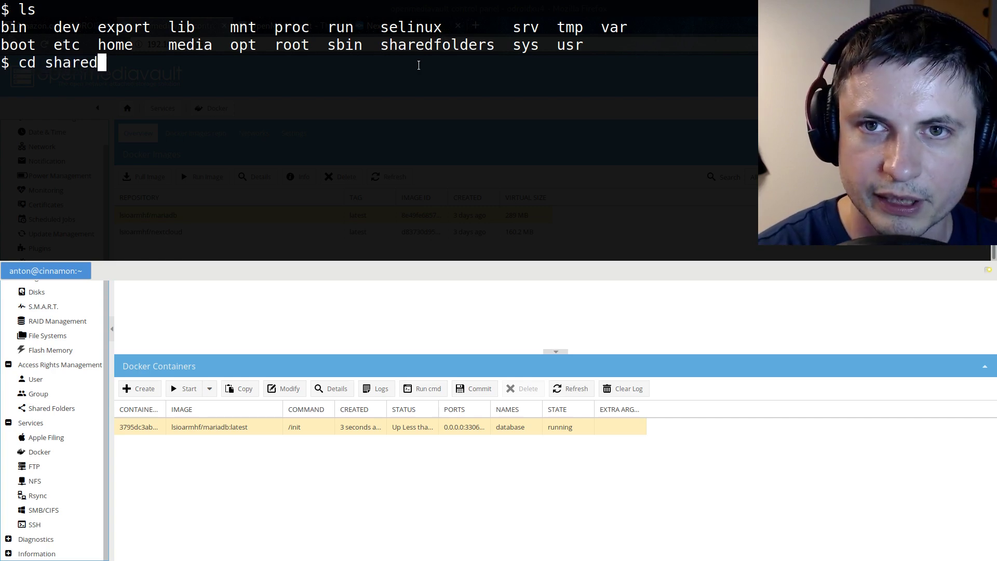
type("folders")
key("Return")
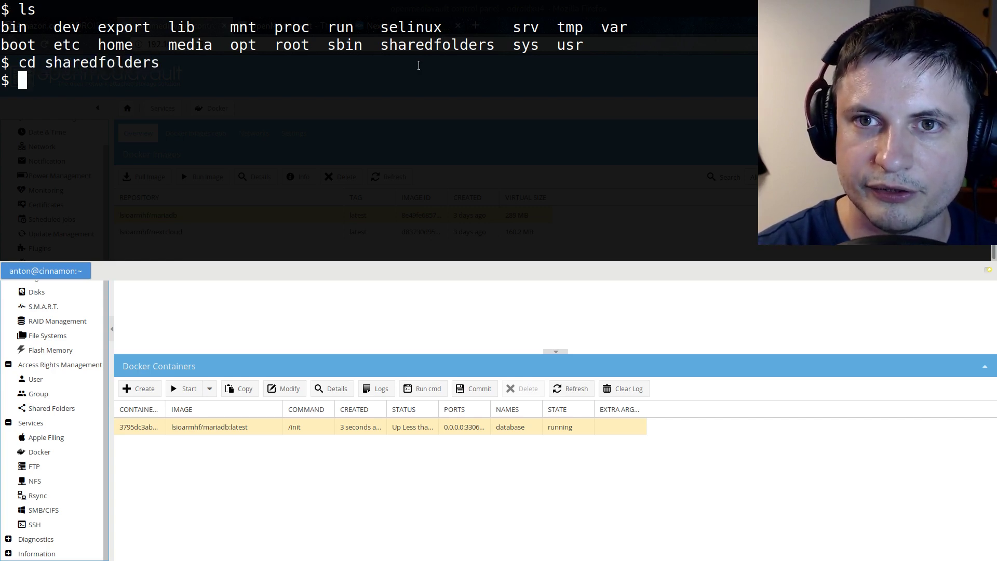
type("ls")
key("Return")
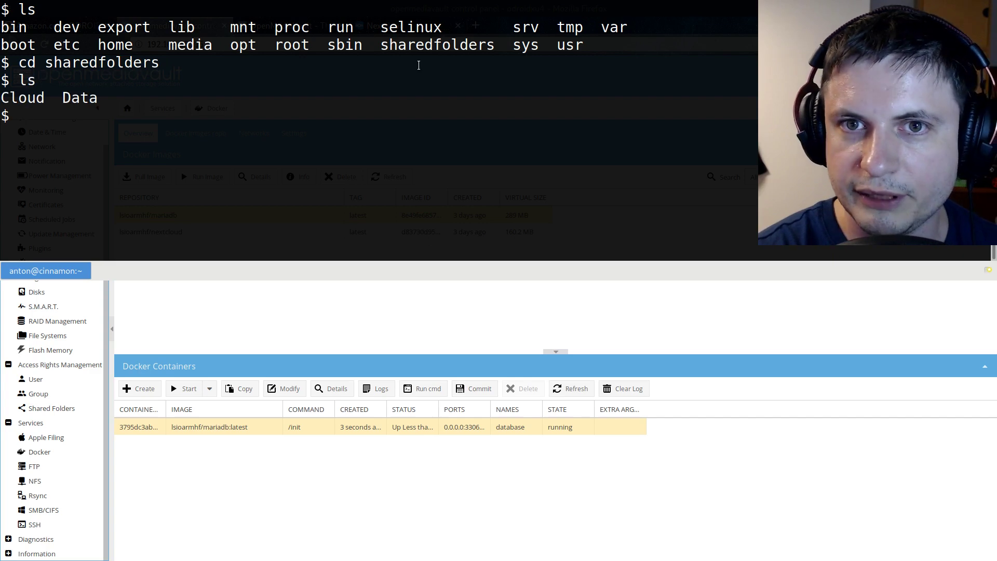
type("cd Data")
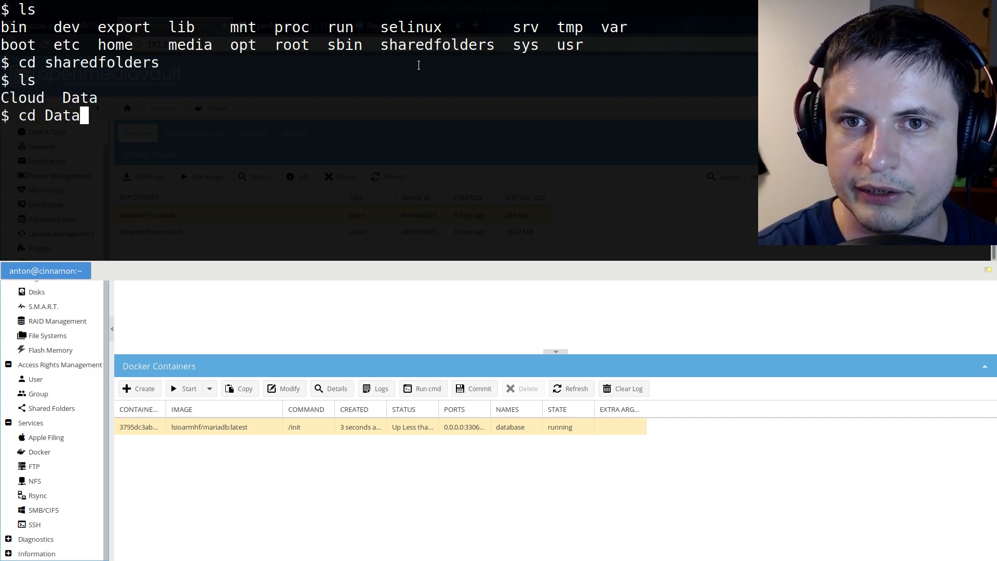
key("Return")
type("ls")
key("Return")
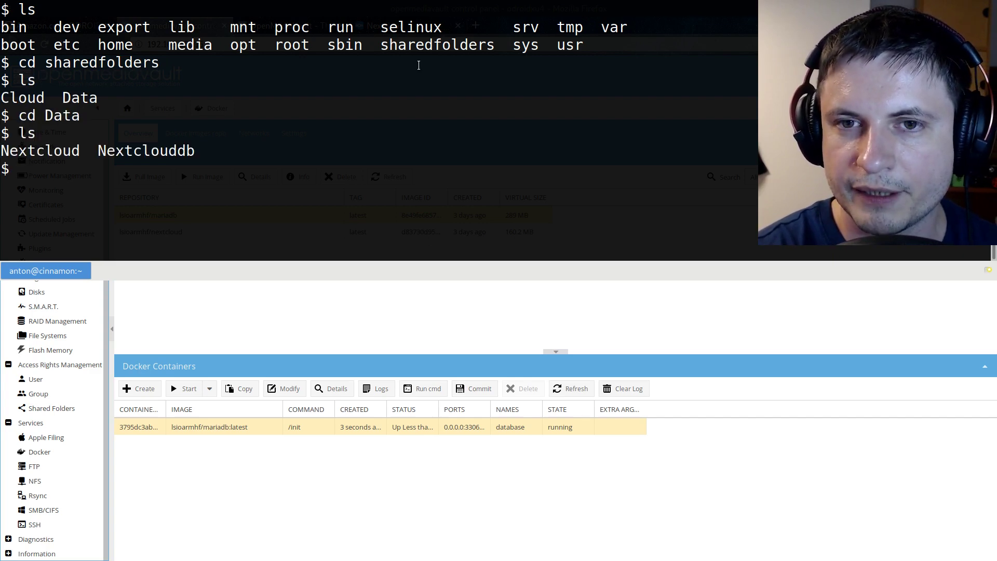
type("cd Nextclouddb")
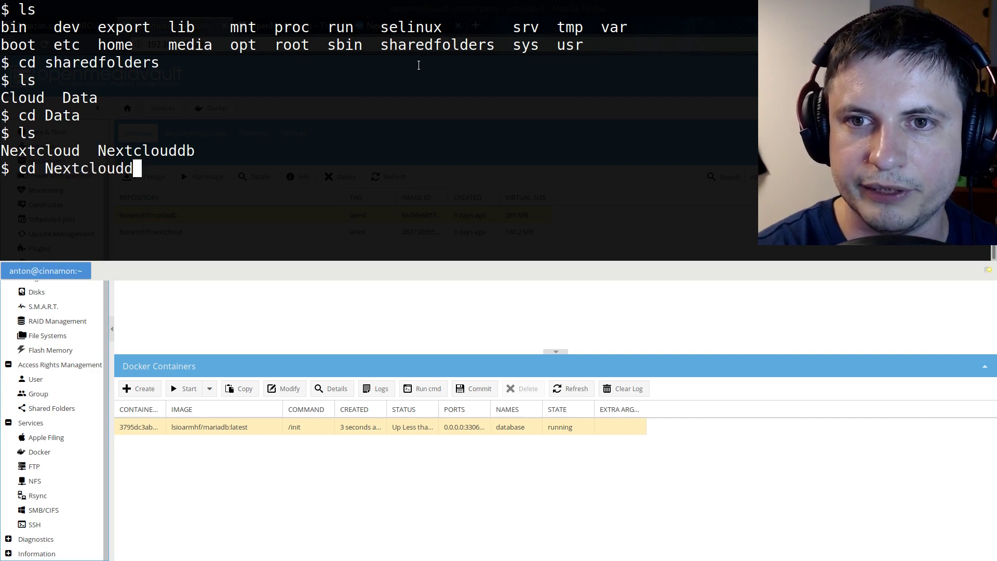
key("Return")
type("ls")
key("Return")
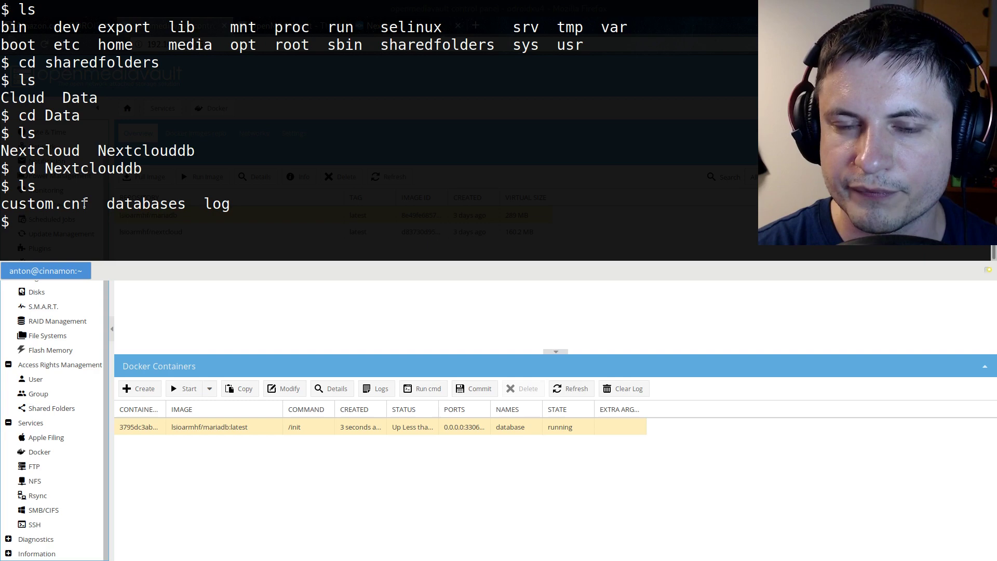
Open custom.cnf in nano with sudo, entering the user's password
type("sudo nm")
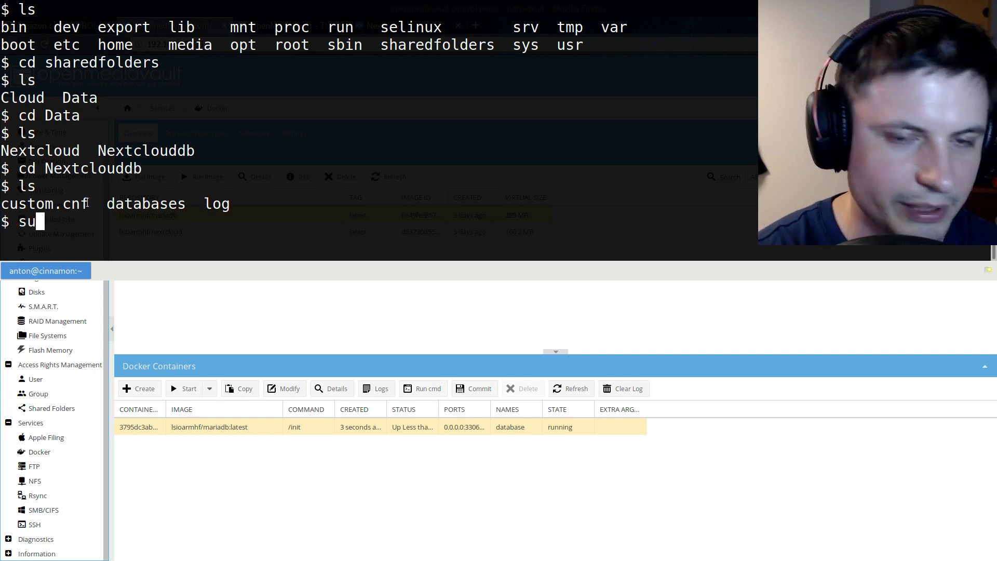
type("a")
key("BackSpace")
key("BackSpace")
type("ano ")
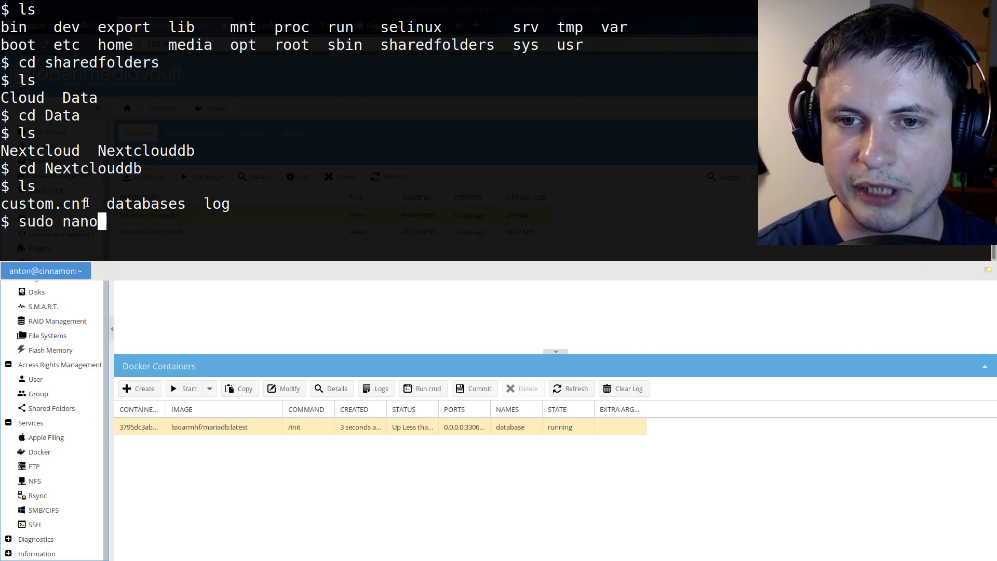
type("custom.cnf")
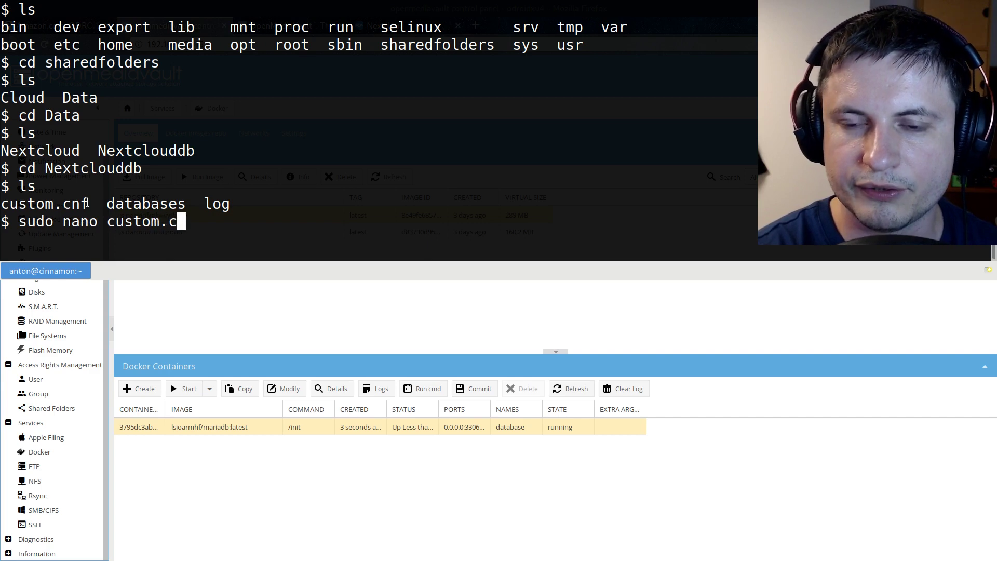
key("Return")
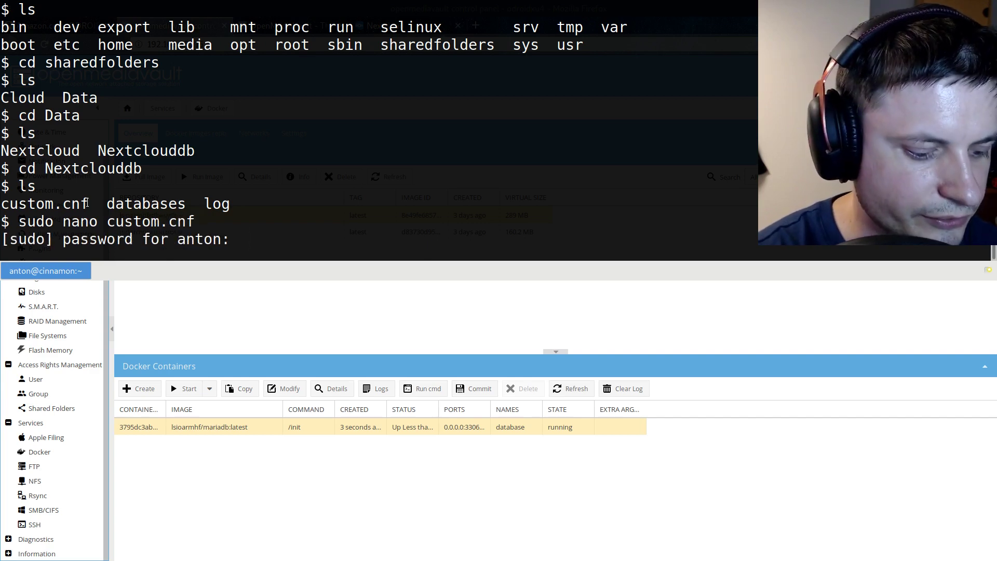
key("Return")
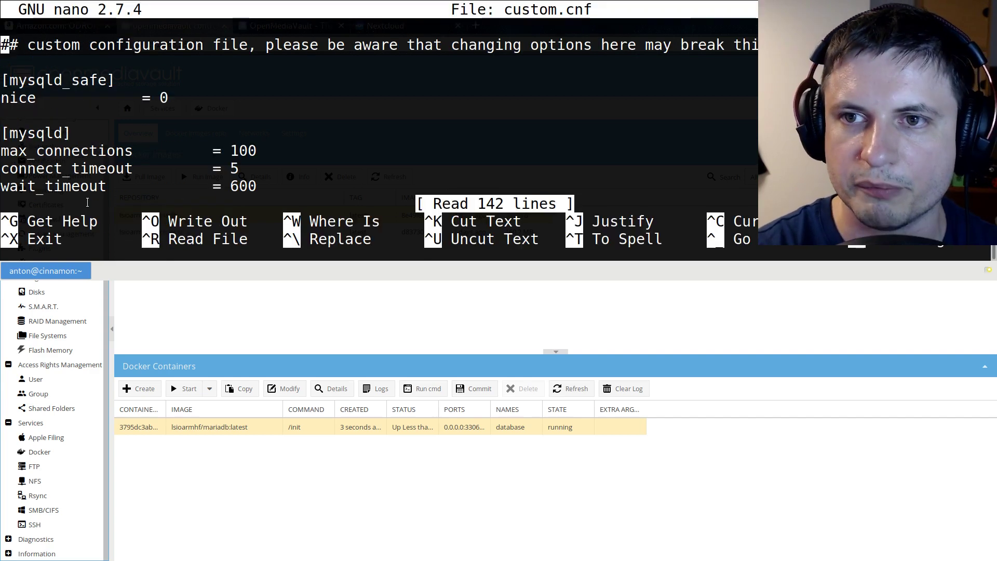
Uncomment the bind-address=0.0.0.0 line in custom.cnf and save on exit
key("Page_Down")
key("Page_Down")
key("Page_Down")
key("Page_Down")
key("Page_Down")
key("Page_Down")
key("Page_Down")
key("Page_Down")
key("Page_Down")
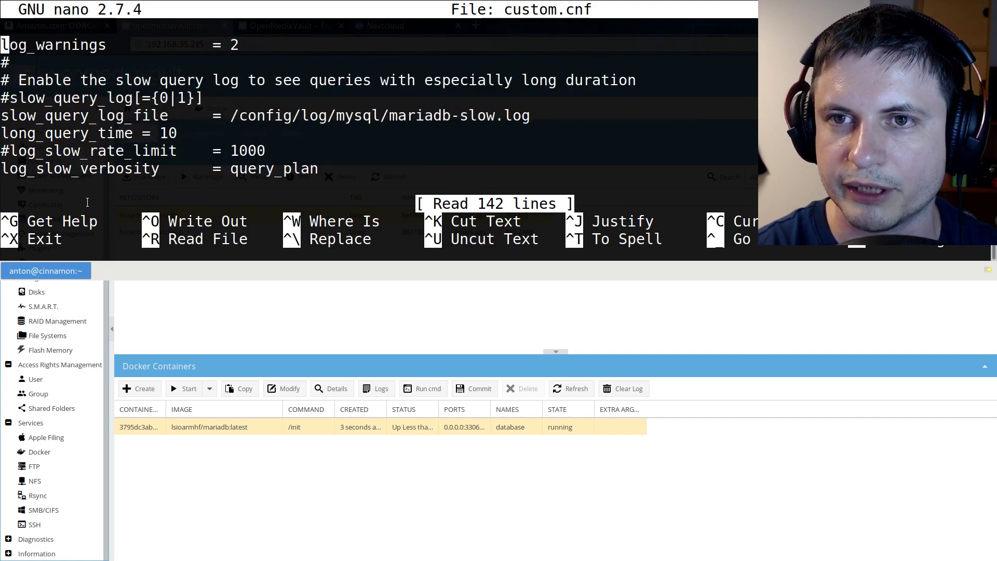
key("Page_Down")
key("Page_Down")
key("Page_Down")
key("Page_Down")
key("Page_Down")
key("Page_Down")
key("Page_Down")
key("Page_Down")
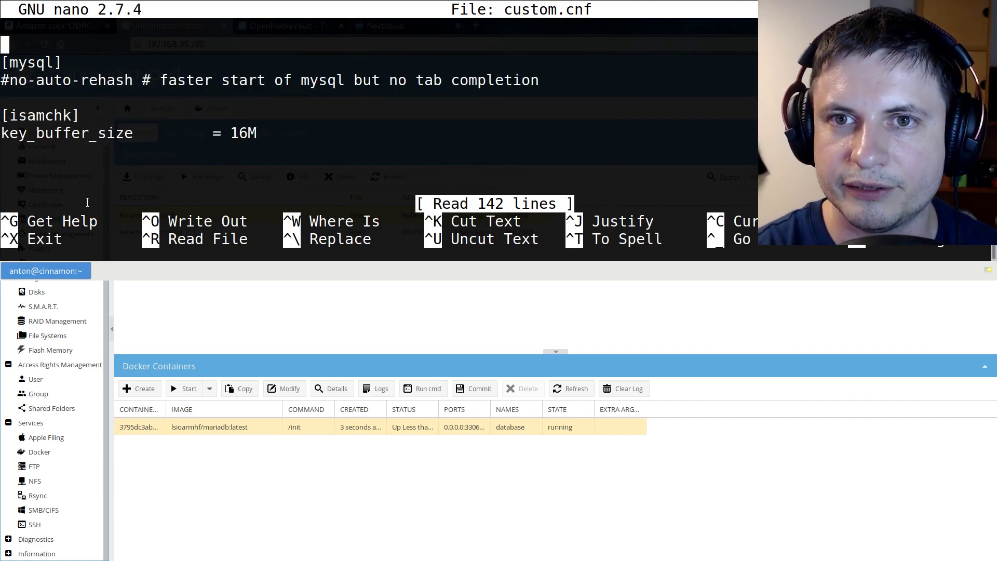
key("Page_Down")
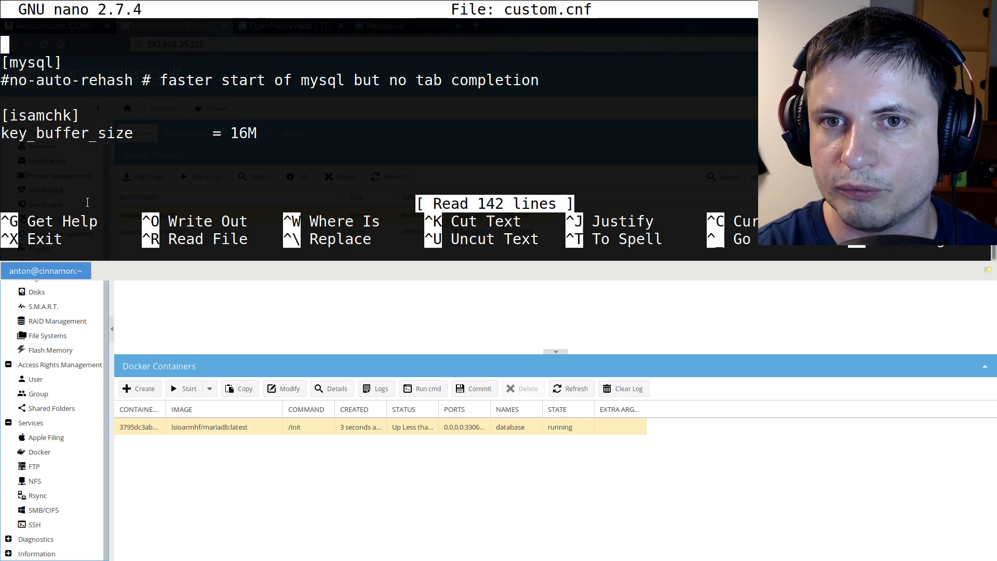
key("Page_Up")
key("Page_Up")
key("Down")
key("Down")
key("Down")
key("Down")
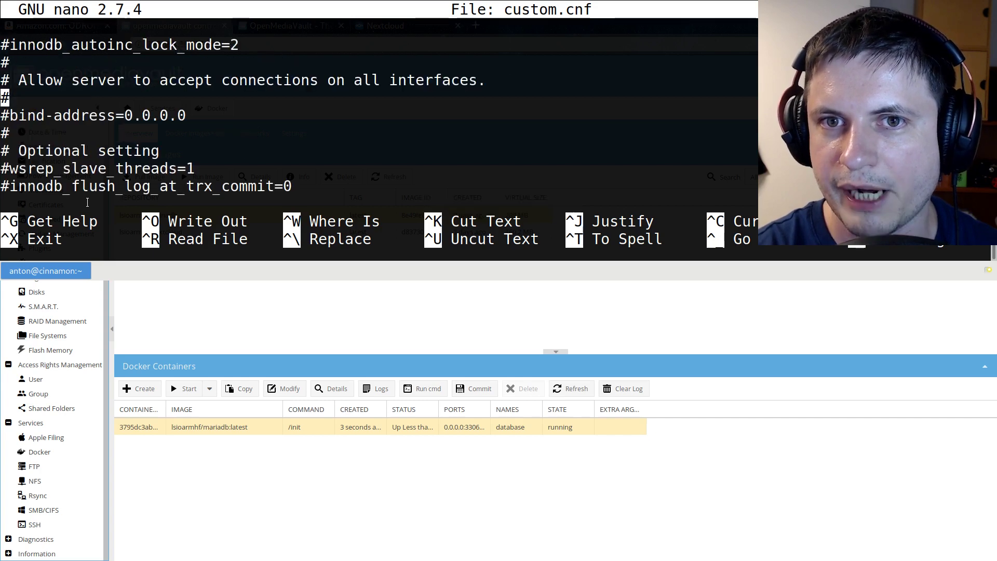
key("Delete")
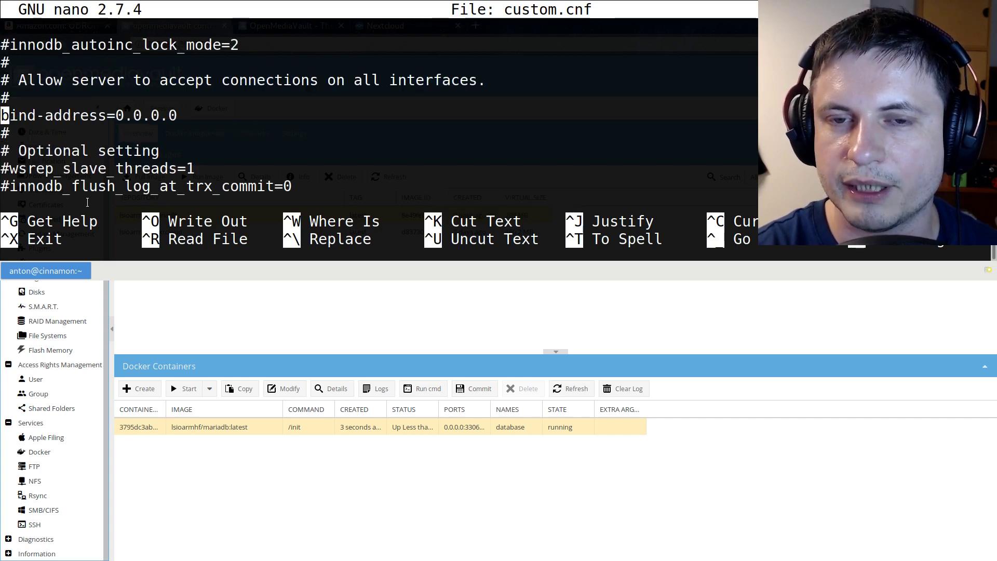
key("ctrl+x")
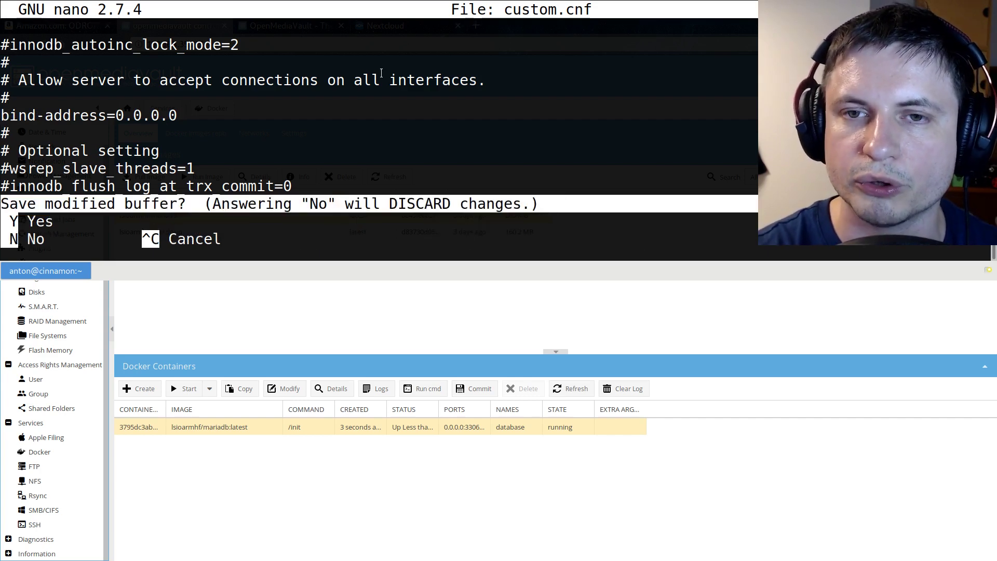
key("y")
key("Return")
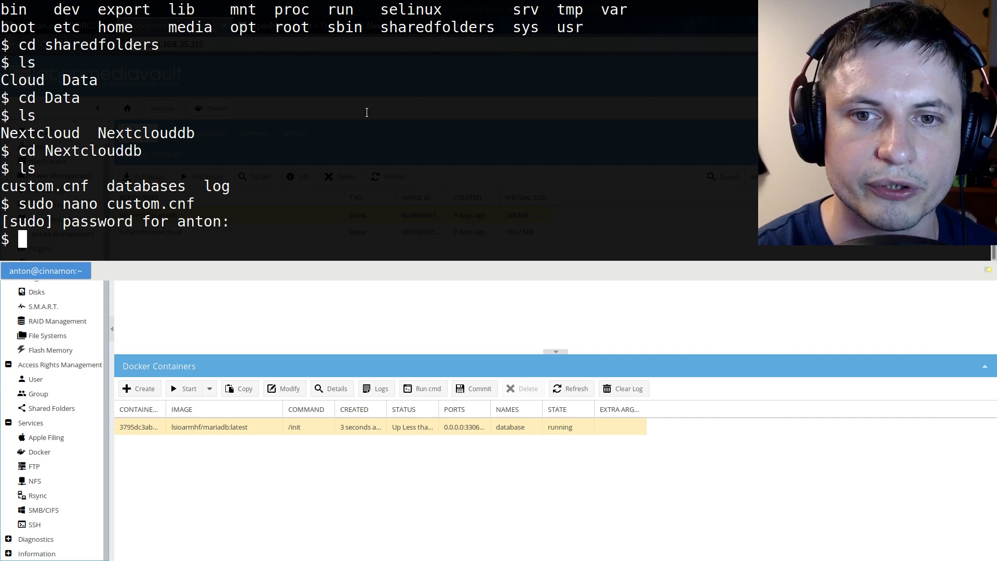
Get a root shell with sudo -s and run docker restart database
type("sudo -s")
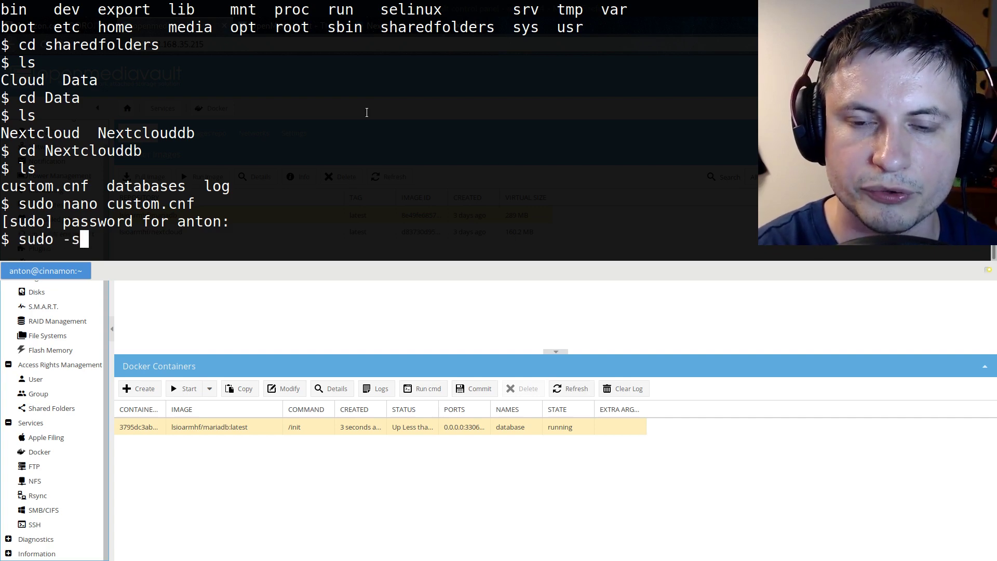
key("Return")
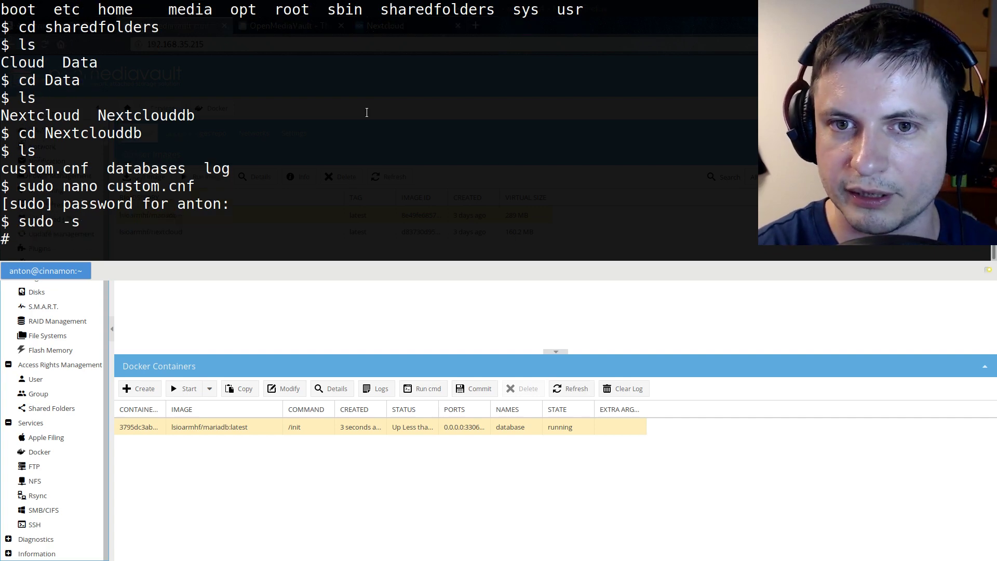
type("docker")
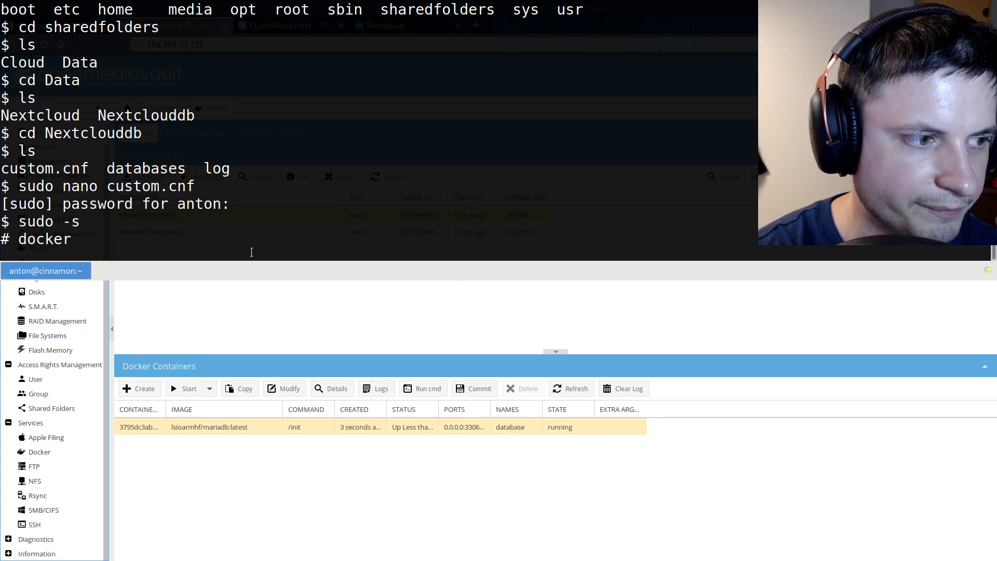
type("restart database")
key("Return")
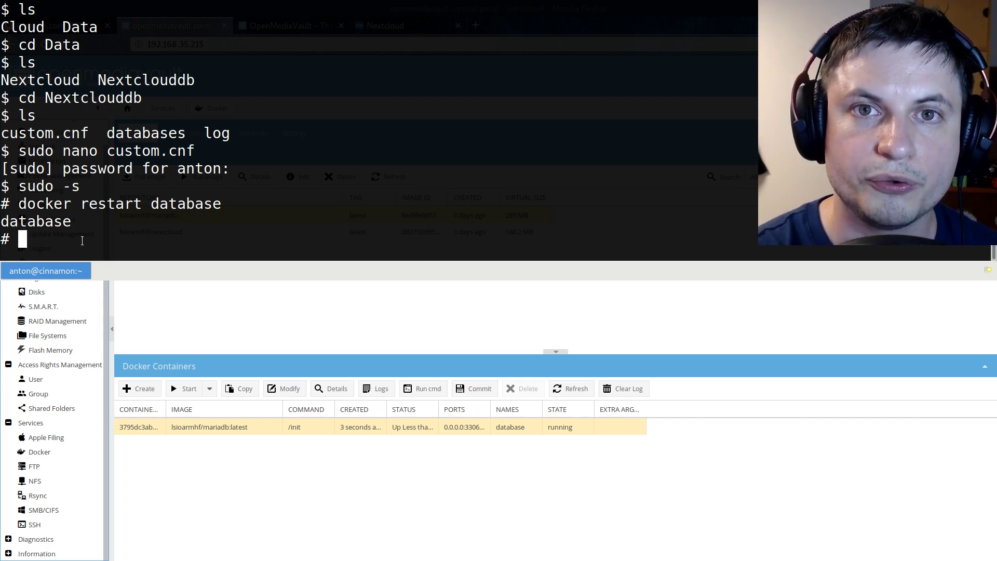
type("docker")
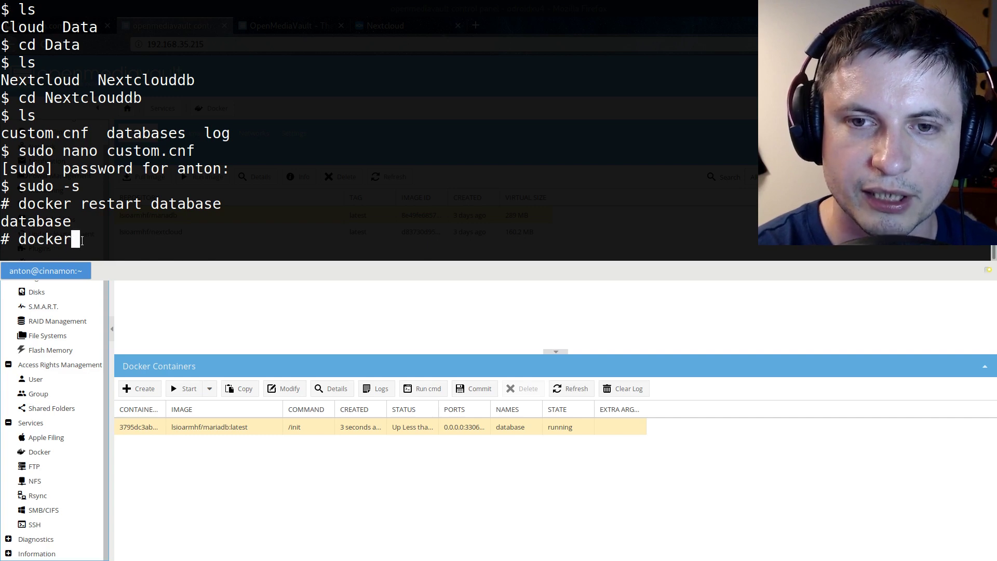
type(" exec -it database bash")
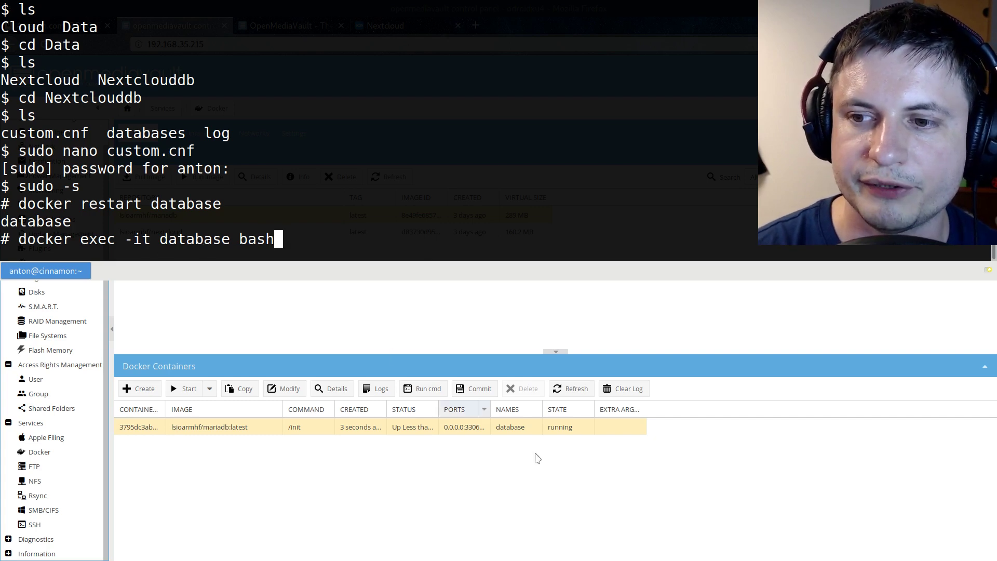
Enter the database container's bash shell and log in with mysql -uroot -p
key("Return")
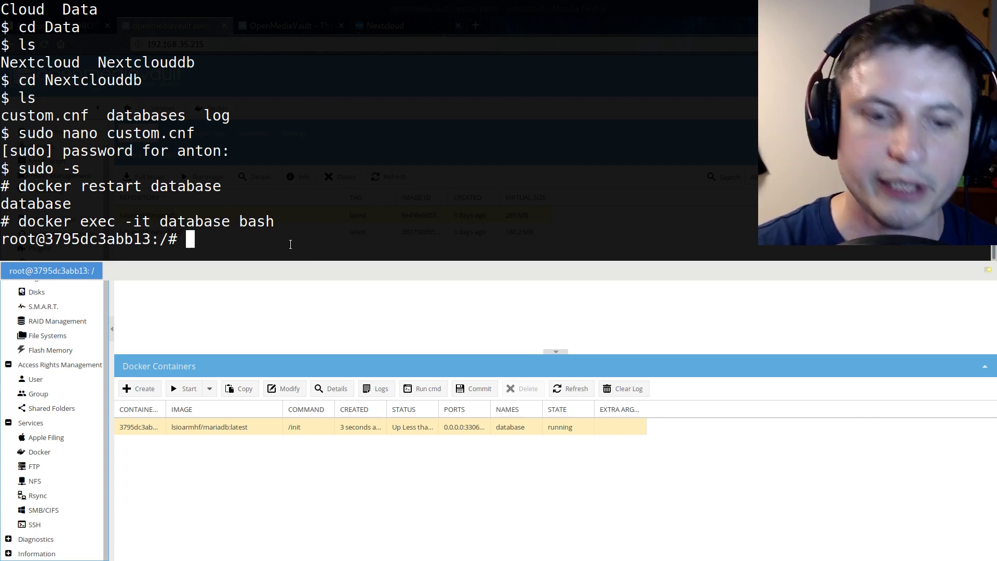
type("mysql -uroot -p")
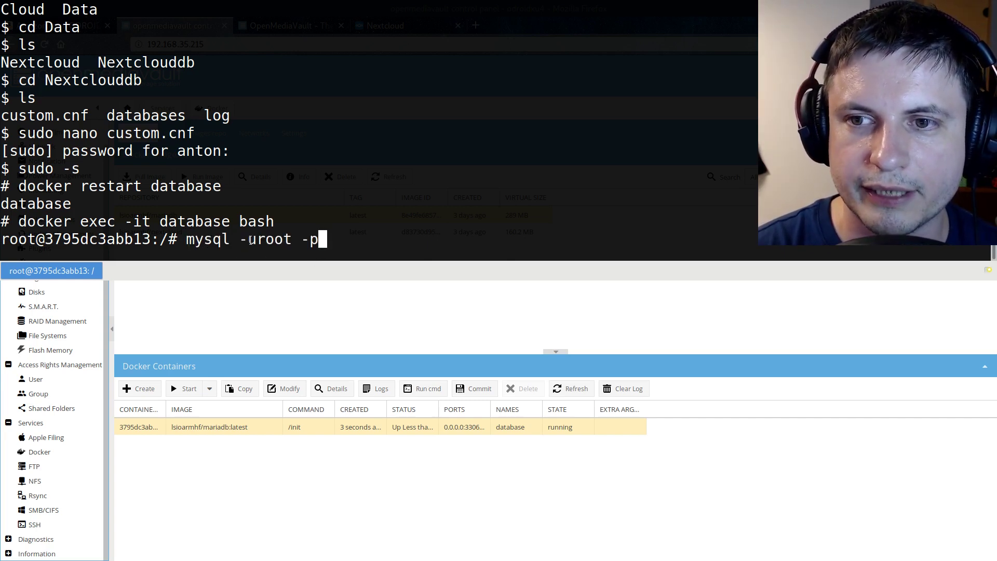
key("Return")
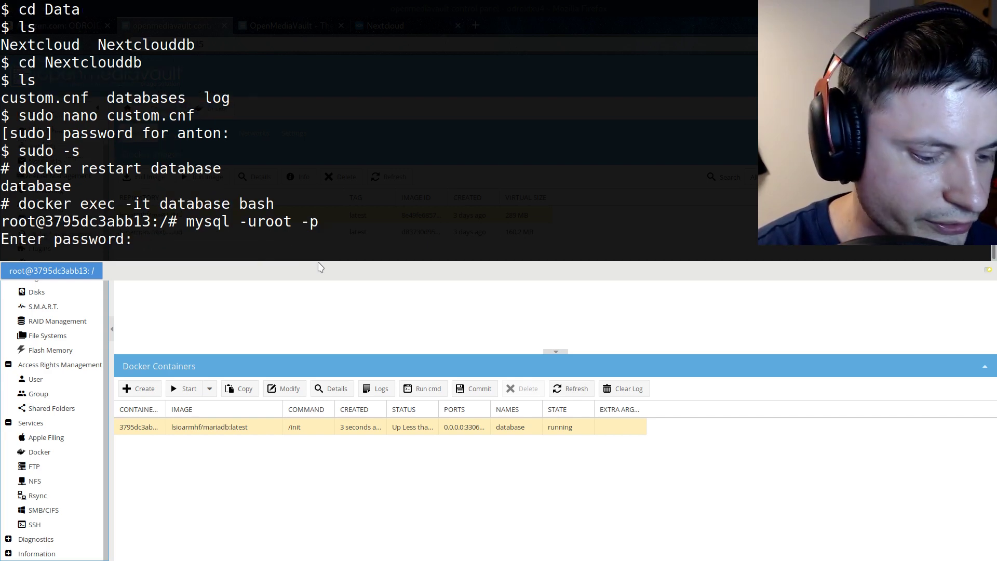
key("Return")
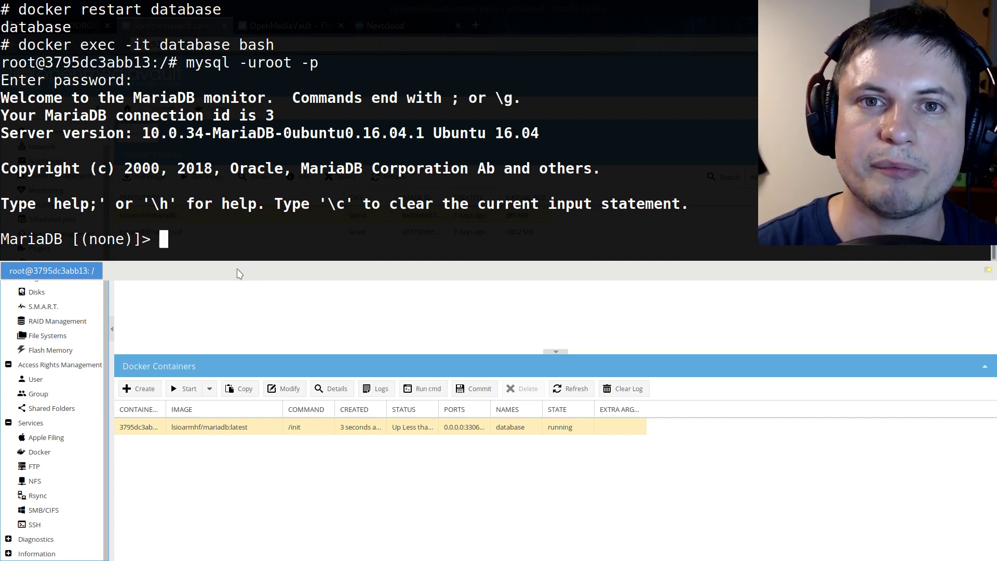
key("ctrl+shift+v")
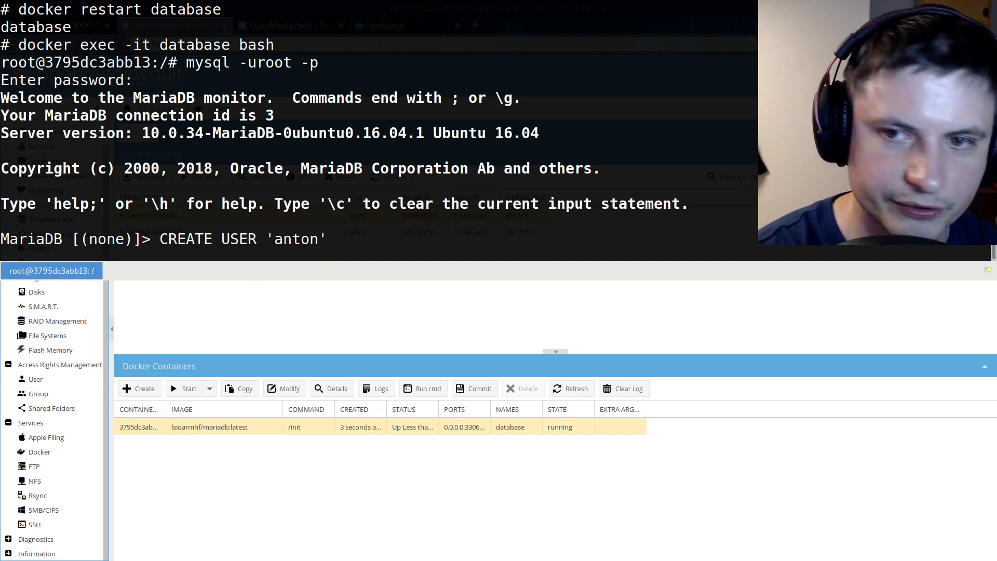
Create the new database user with its password and create the nextcloud database
type("IDENTI")
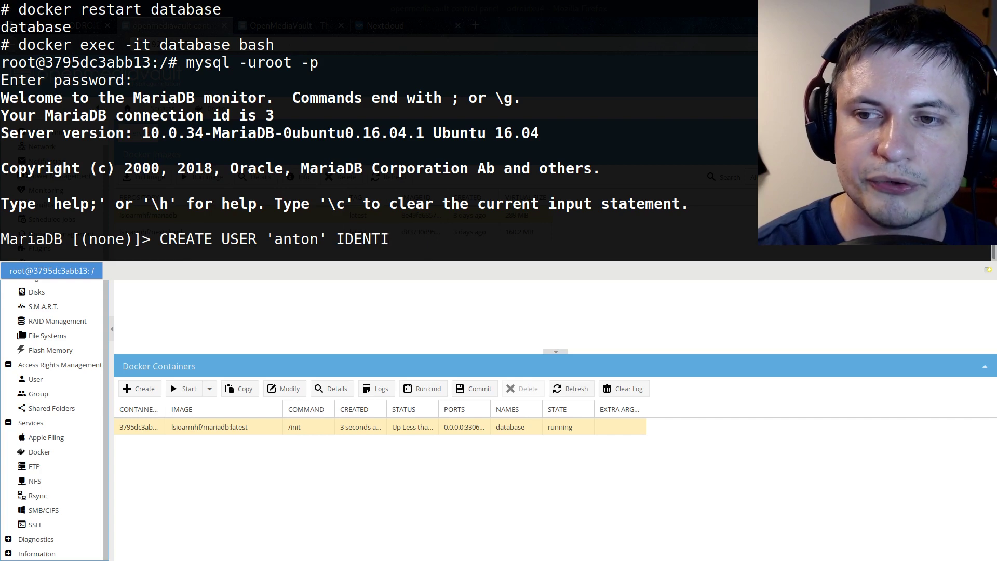
type("FIED BY")
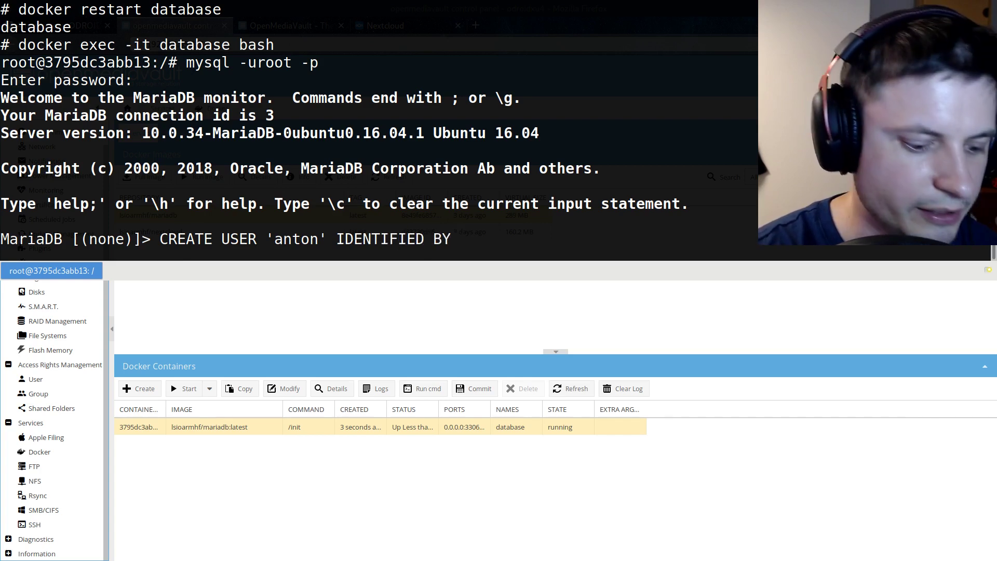
type(" '")
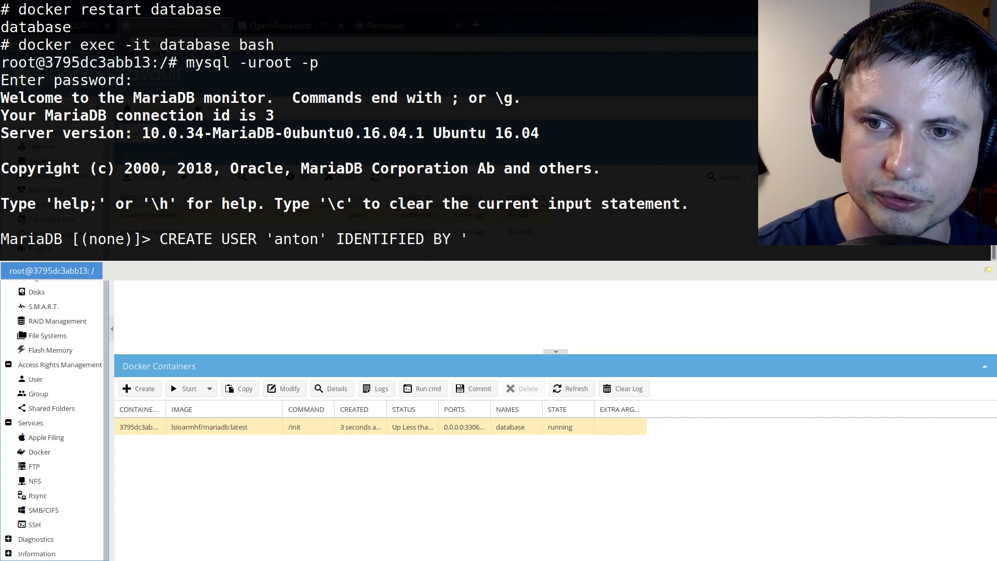
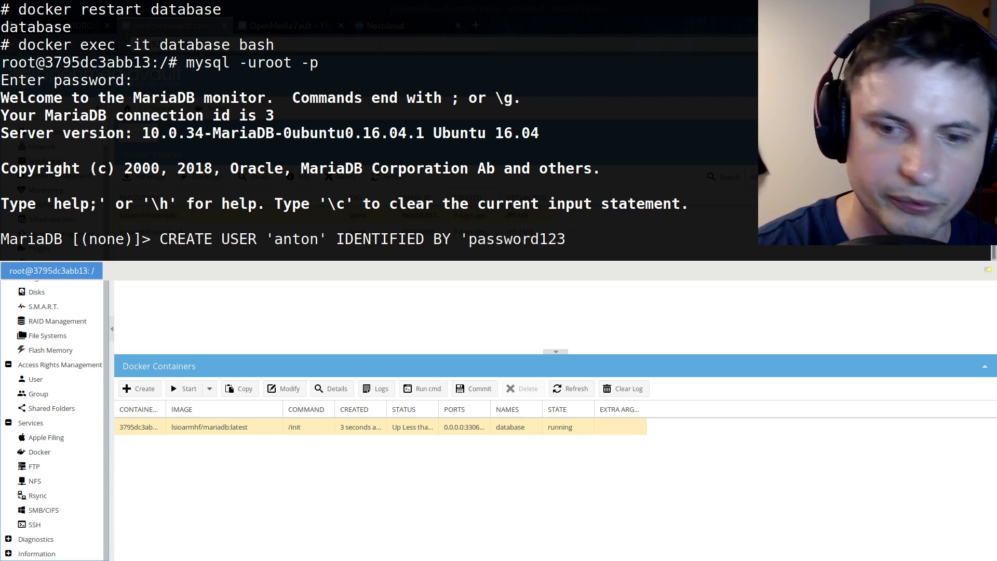
type("'")
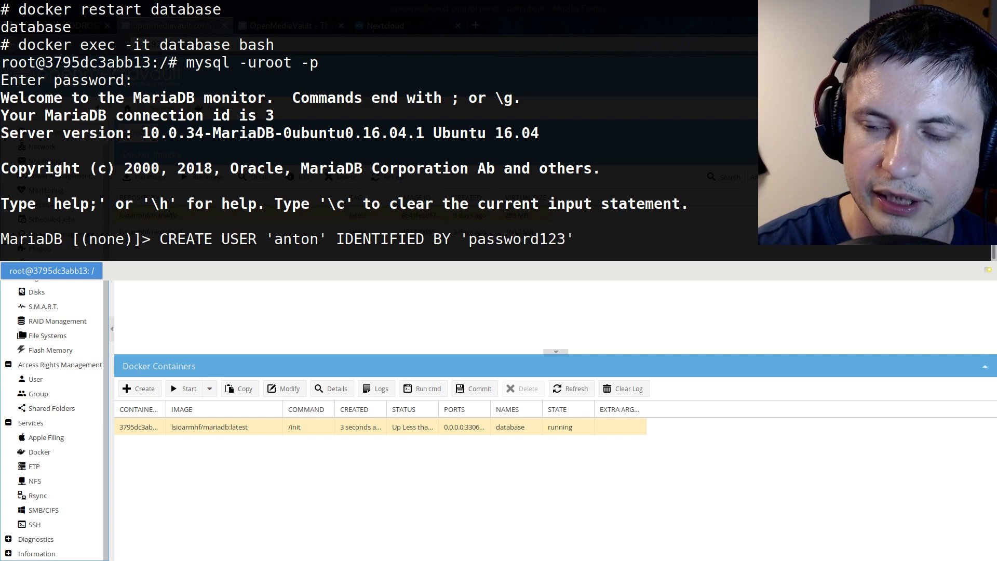
type(";")
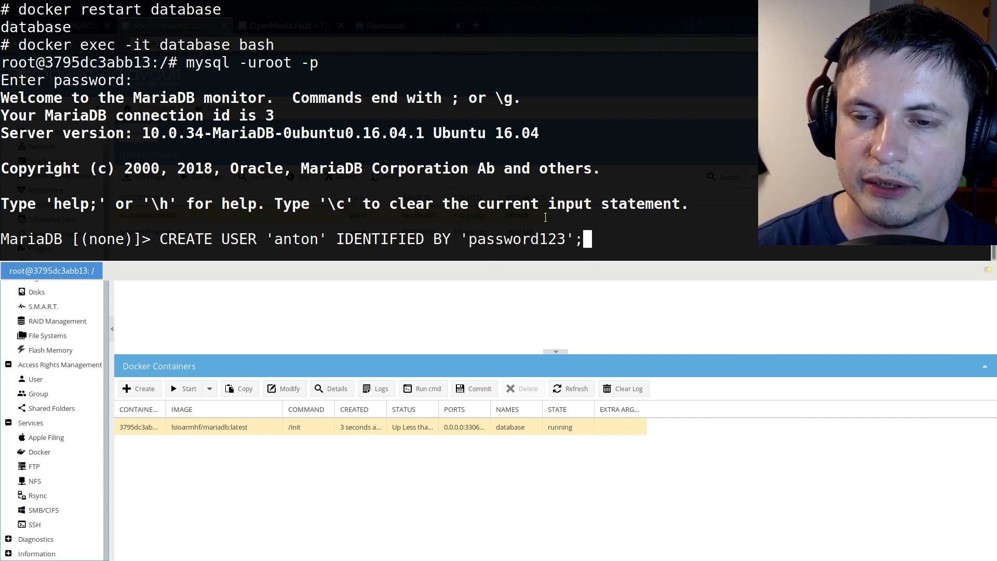
key("Return")
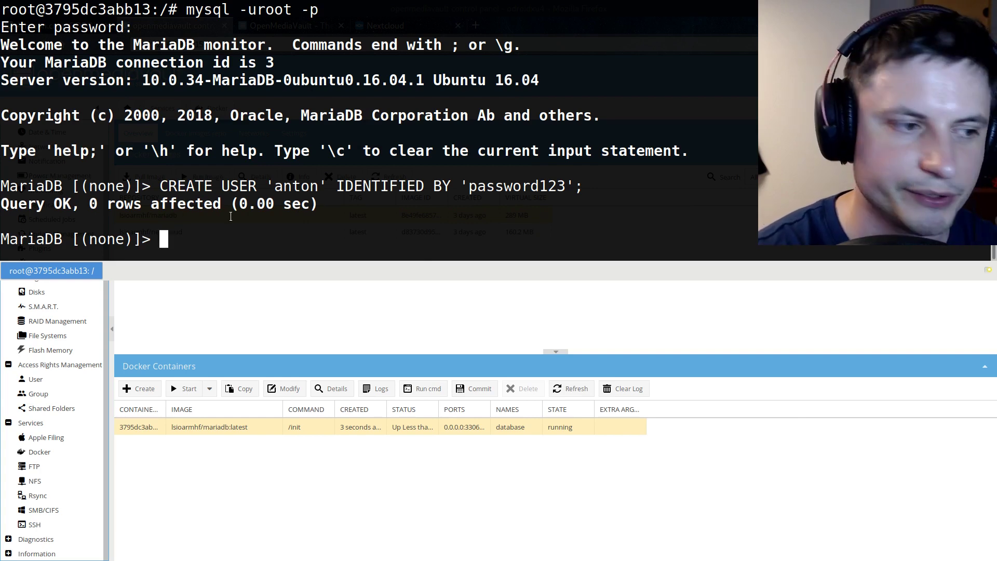
type("CREATE DATABASE IF NOT EXISTS nextcloud;")
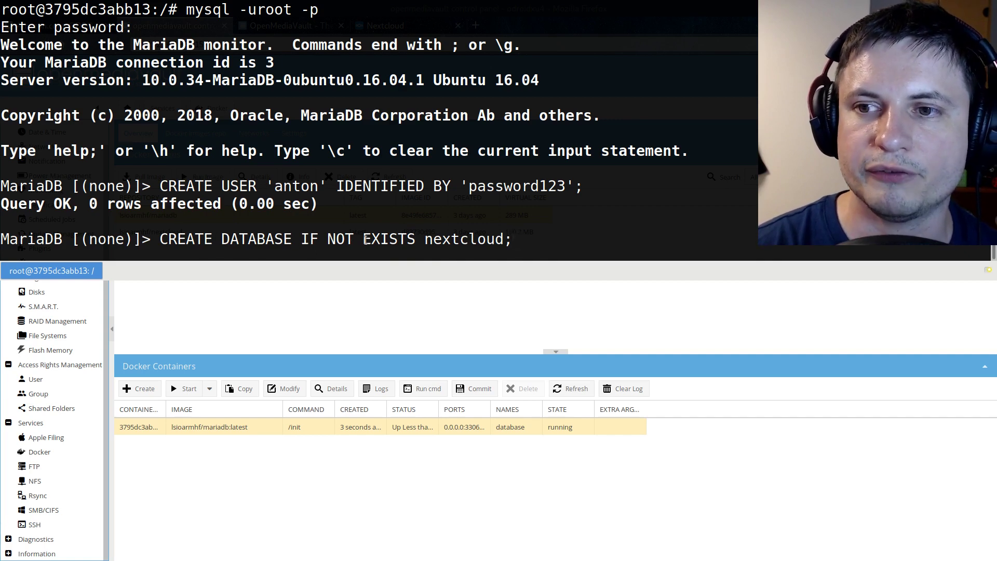
key("Return")
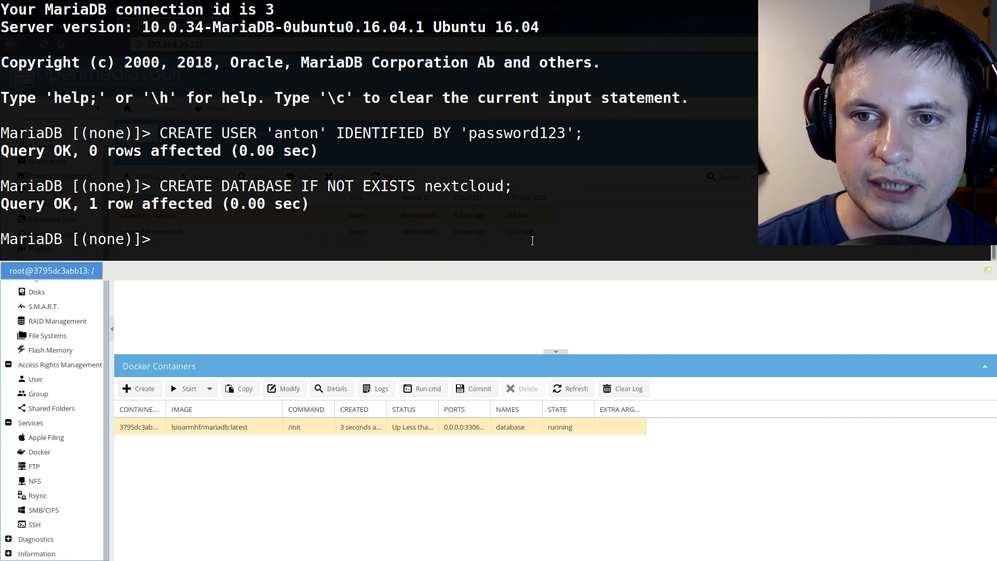
Grant the user all privileges on nextcloud.*, fixing the unclosed quote
key("ctrl+shift+v")
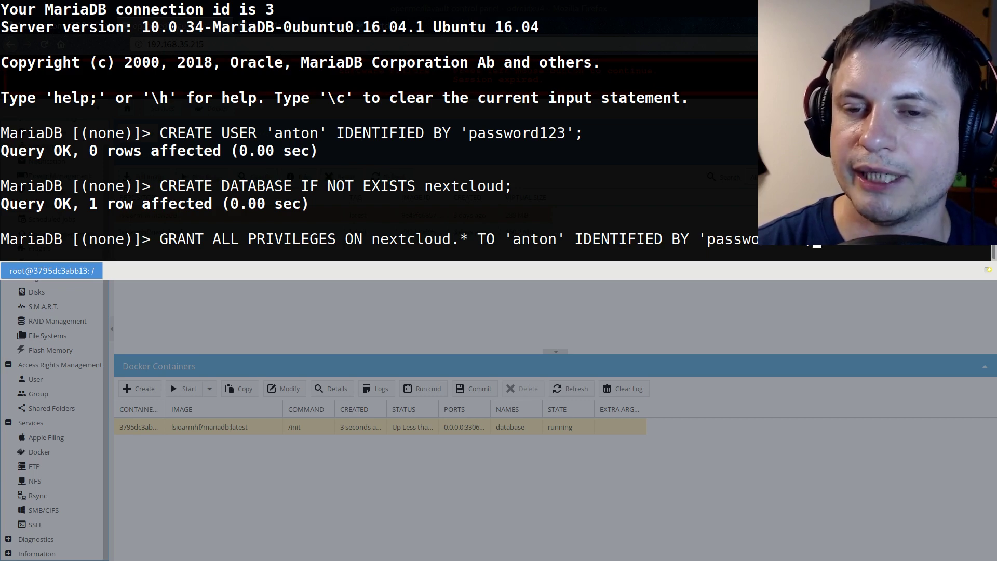
key("Return")
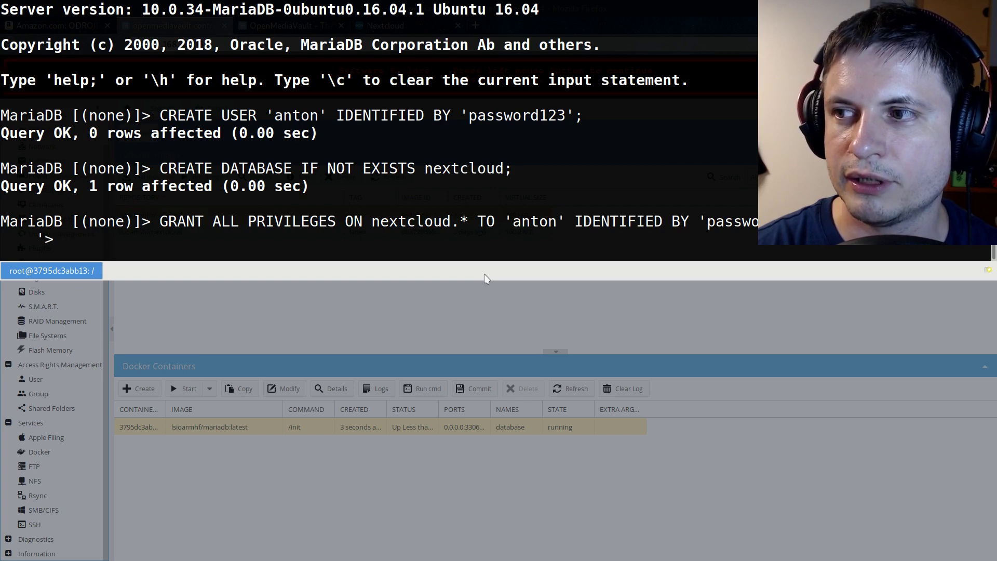
key("Up")
key("BackSpace")
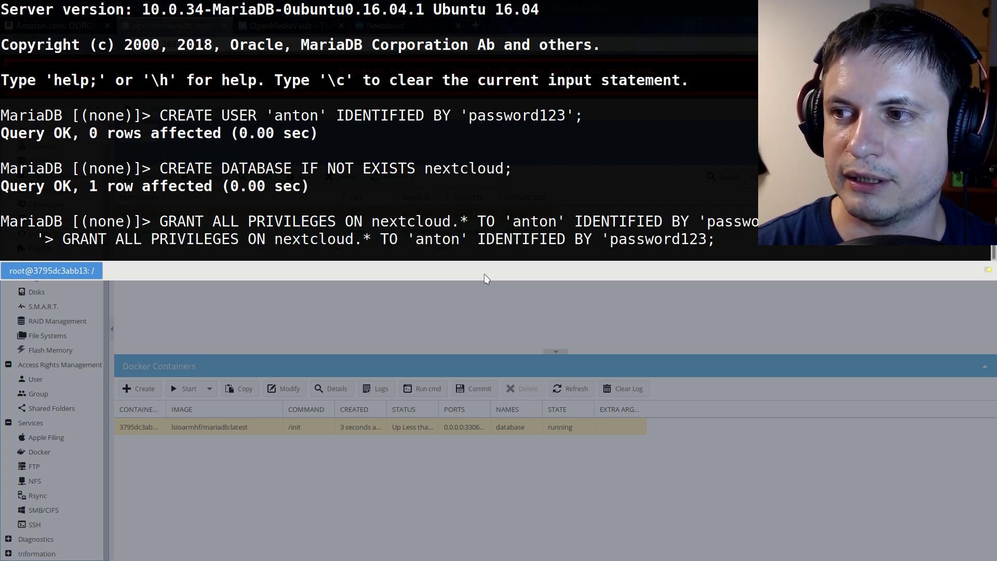
type("';")
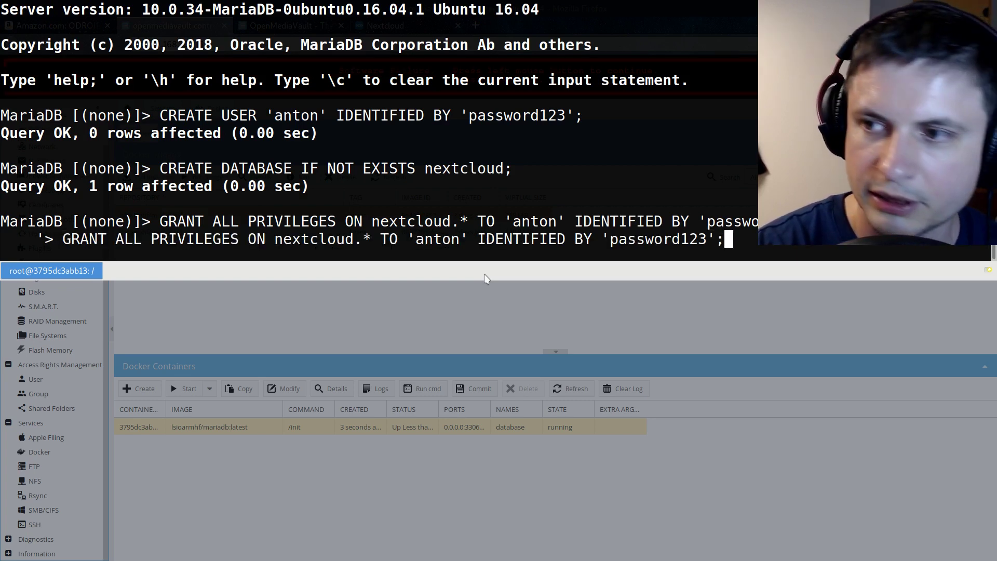
key("Return")
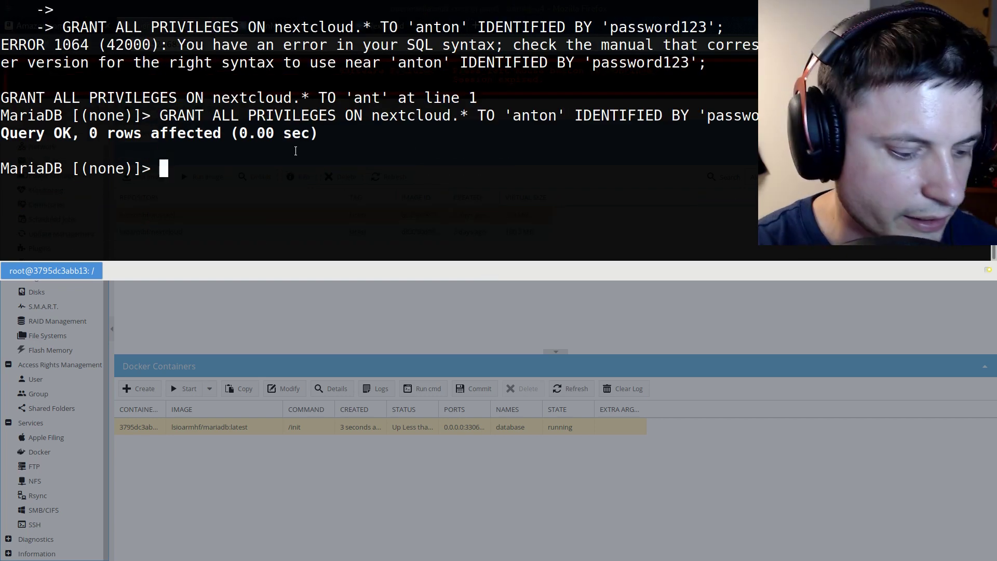
Quit MariaDB and exit both shells back to the NAS host prompt
type("quit")
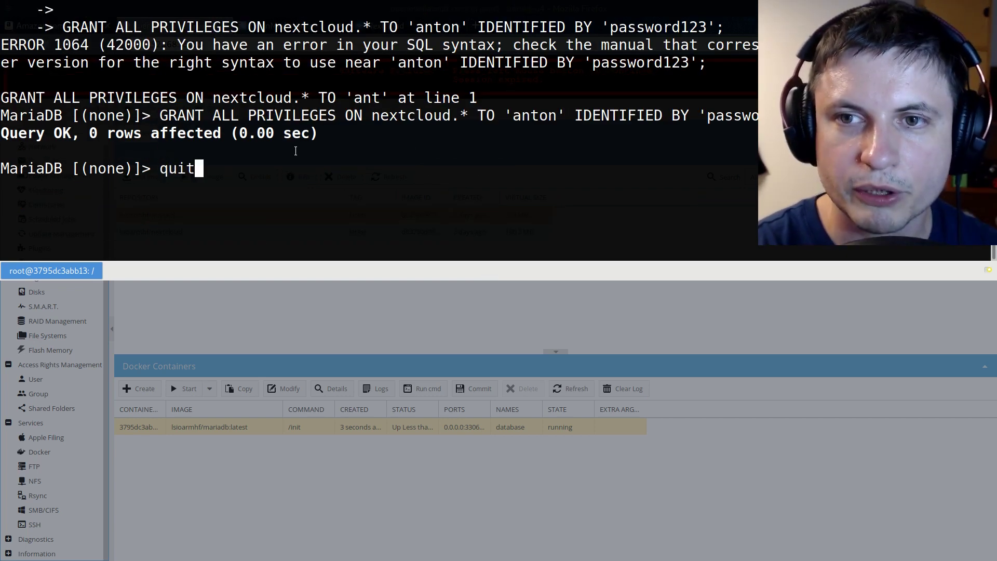
key("Return")
type("exit")
key("Return")
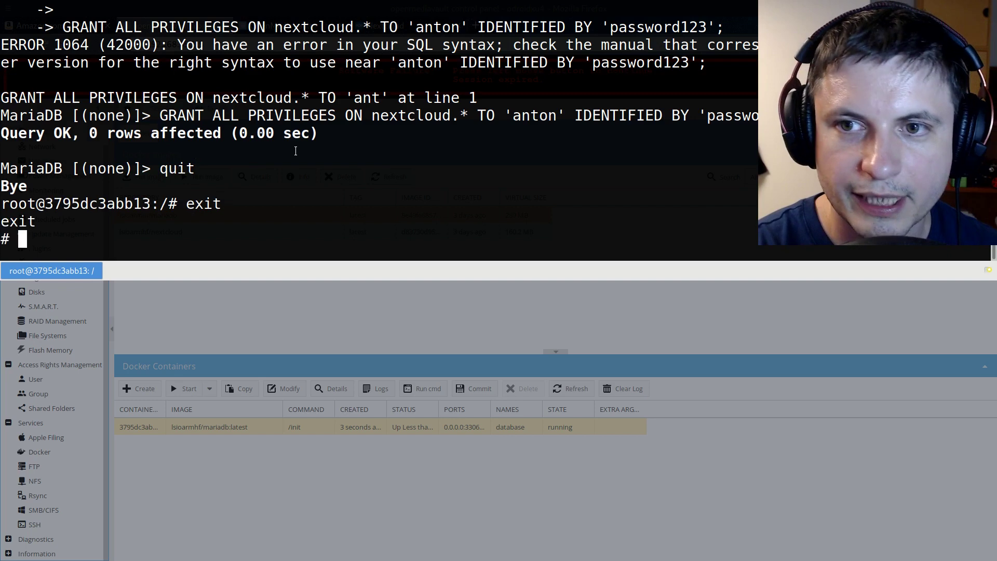
type("exit")
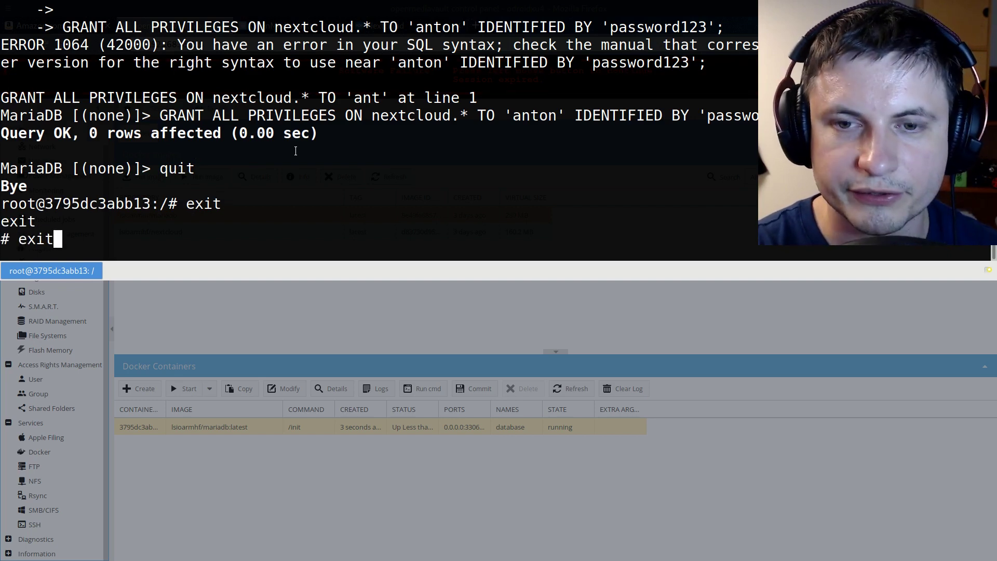
key("Return")
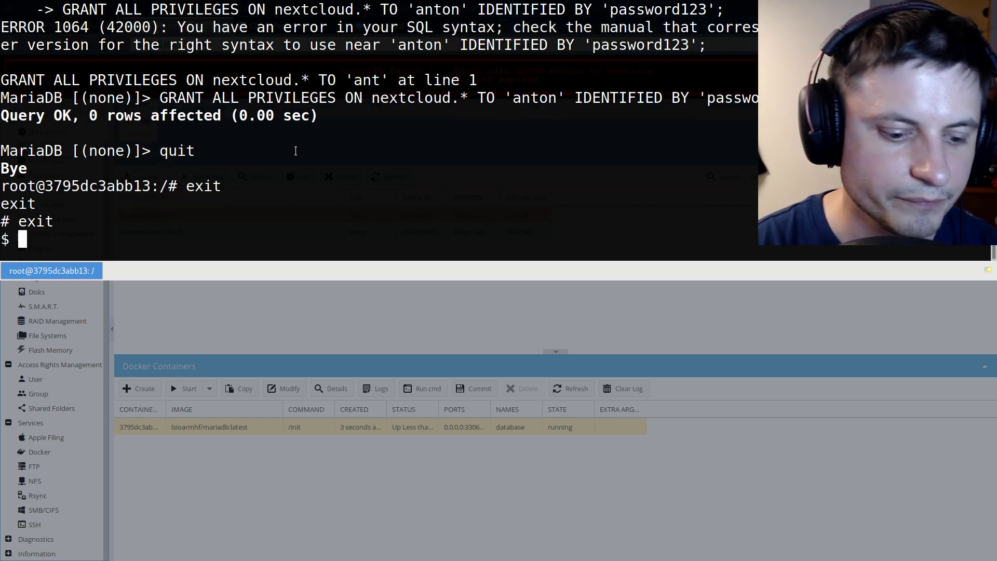
Log back in to OpenMediaVault with the admin account's credentials and reach the Docker page
key("F12")
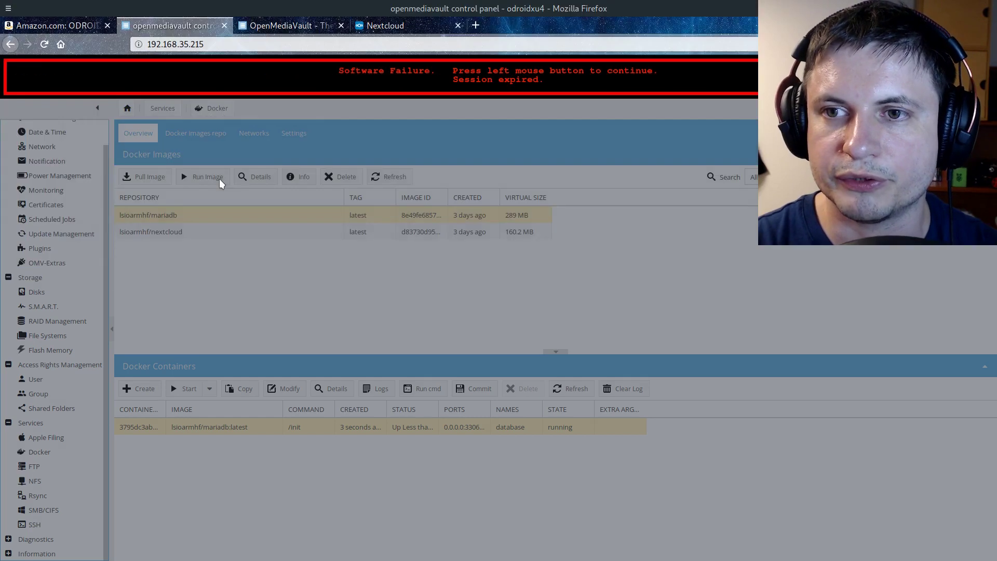
left_click(400, 71)
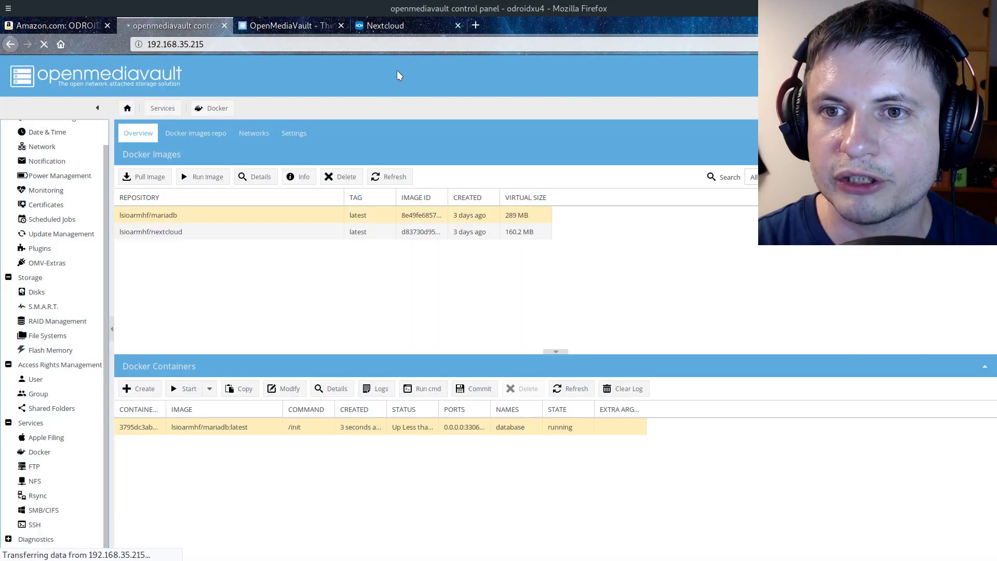
left_click(508, 307)
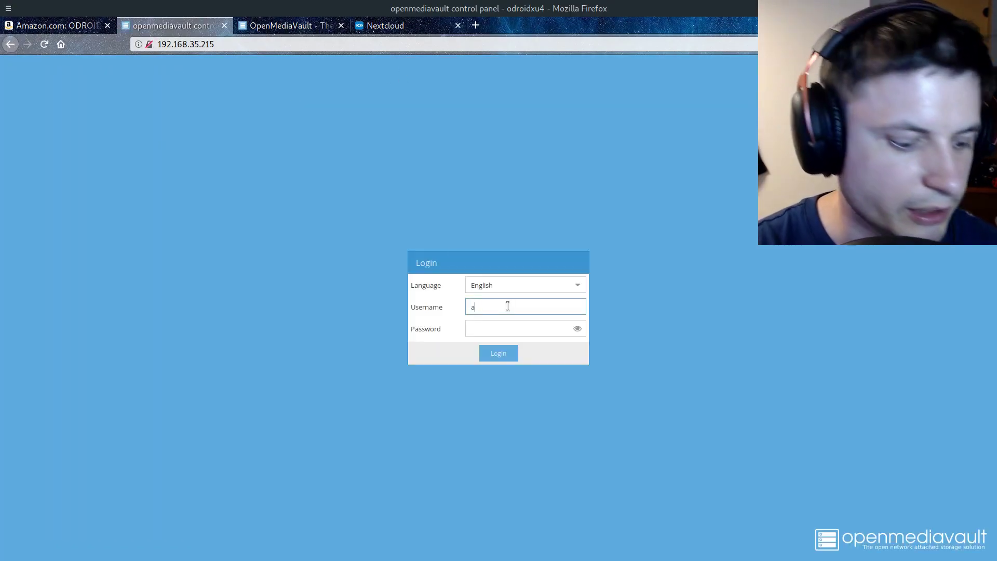
key("Tab")
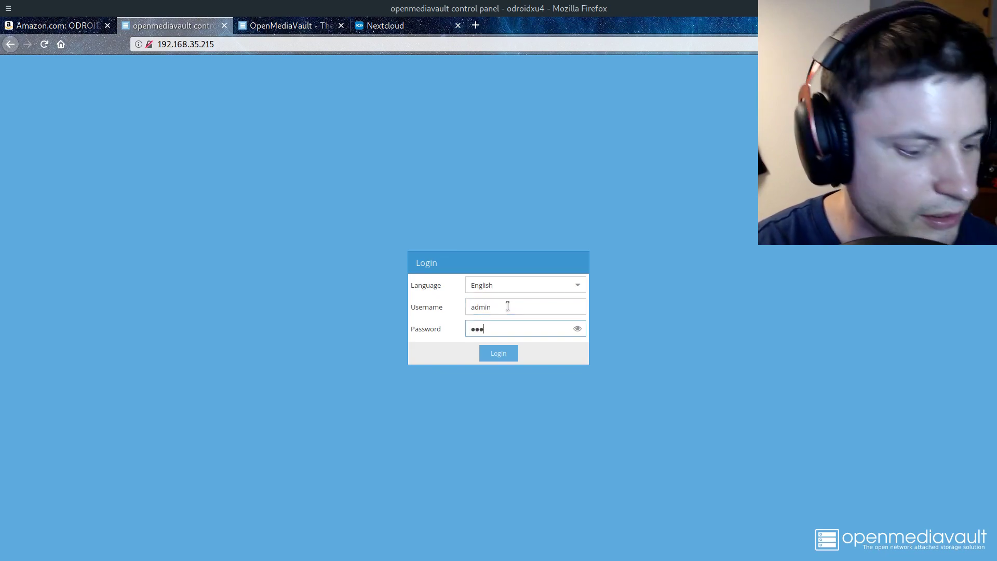
key("Return")
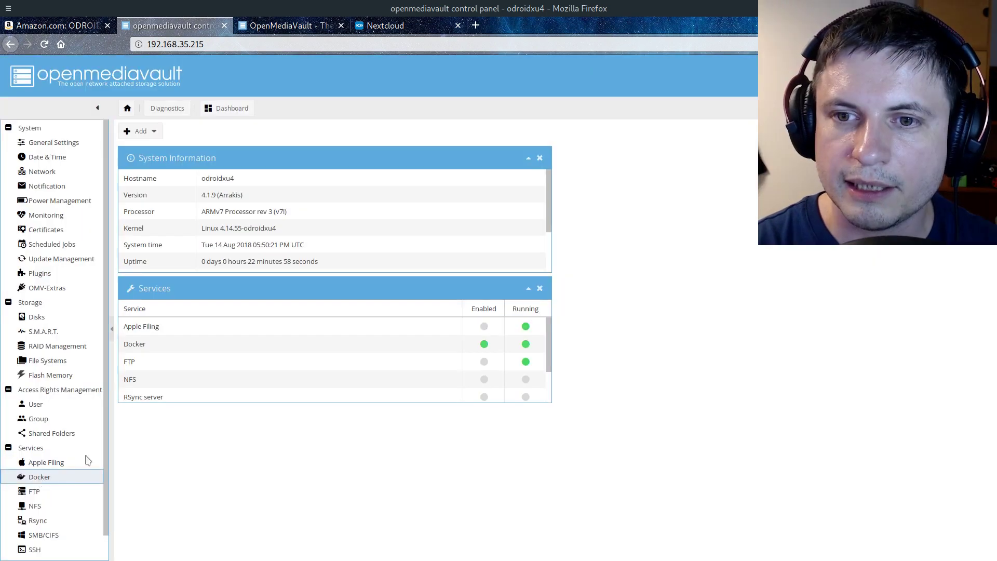
left_click(39, 477)
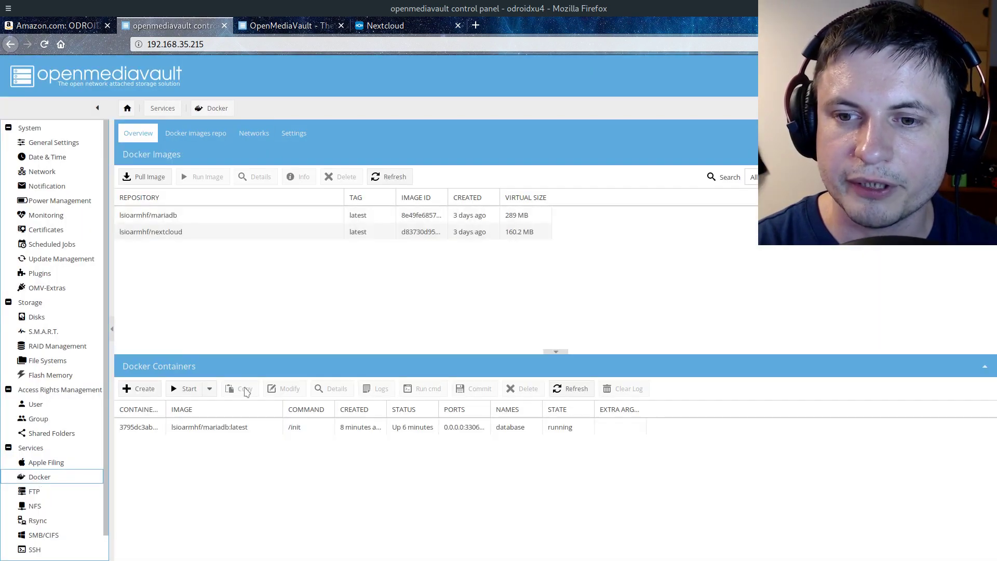
Run the lsioarmhf/nextcloud image as container nextcloud with restart policy always
left_click(241, 429)
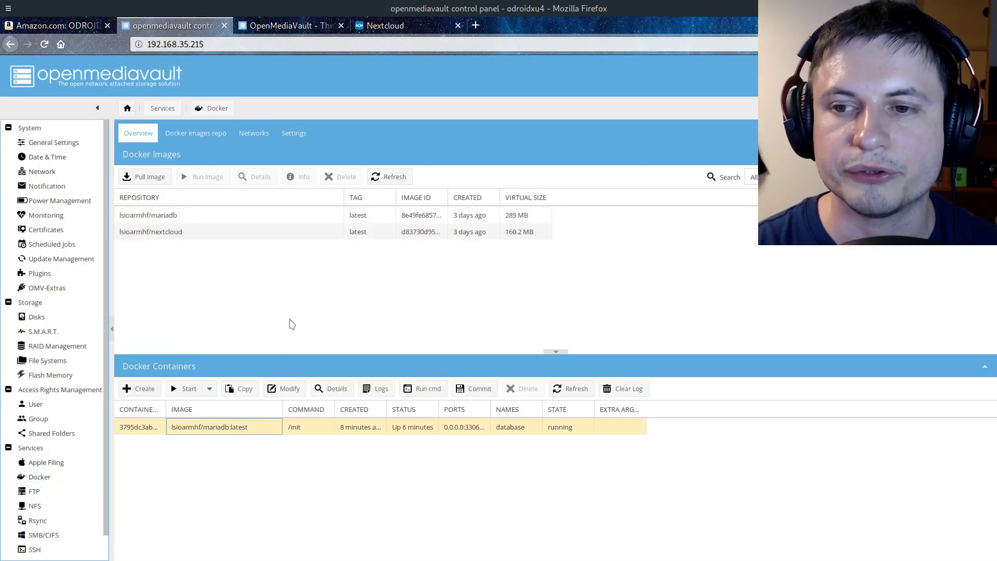
left_click(163, 237)
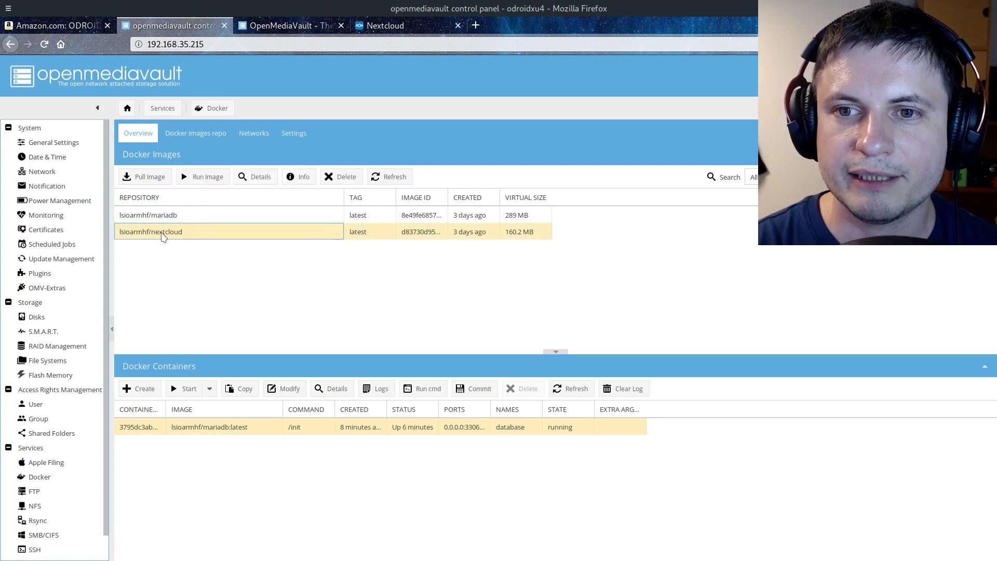
left_click(208, 177)
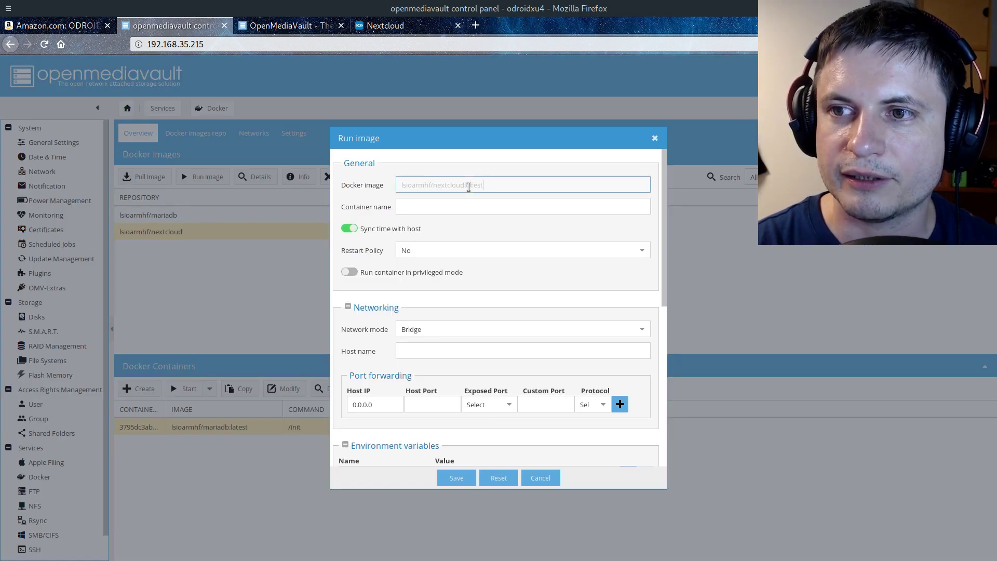
left_click(459, 209)
type("nextcloud")
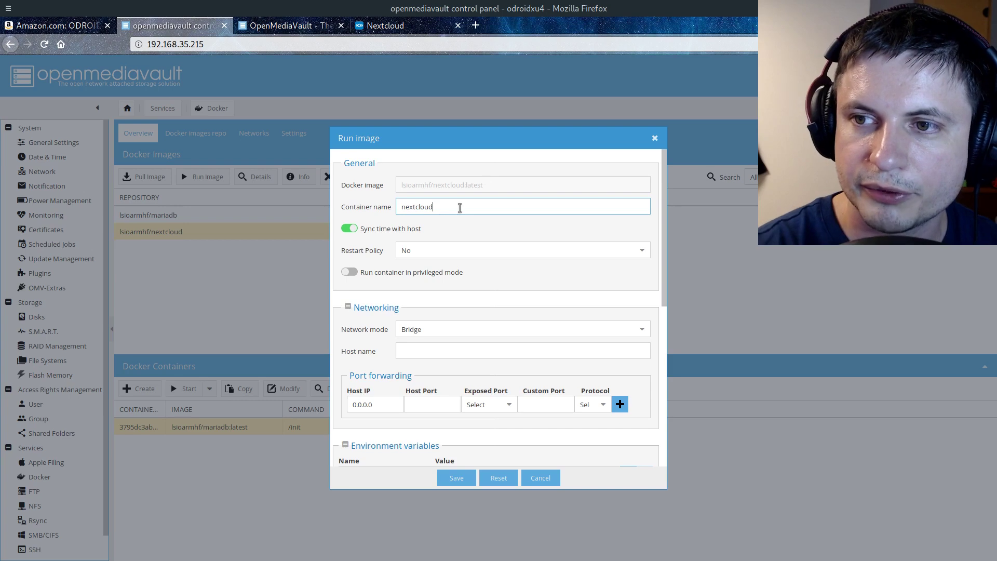
left_click(643, 251)
left_click(424, 286)
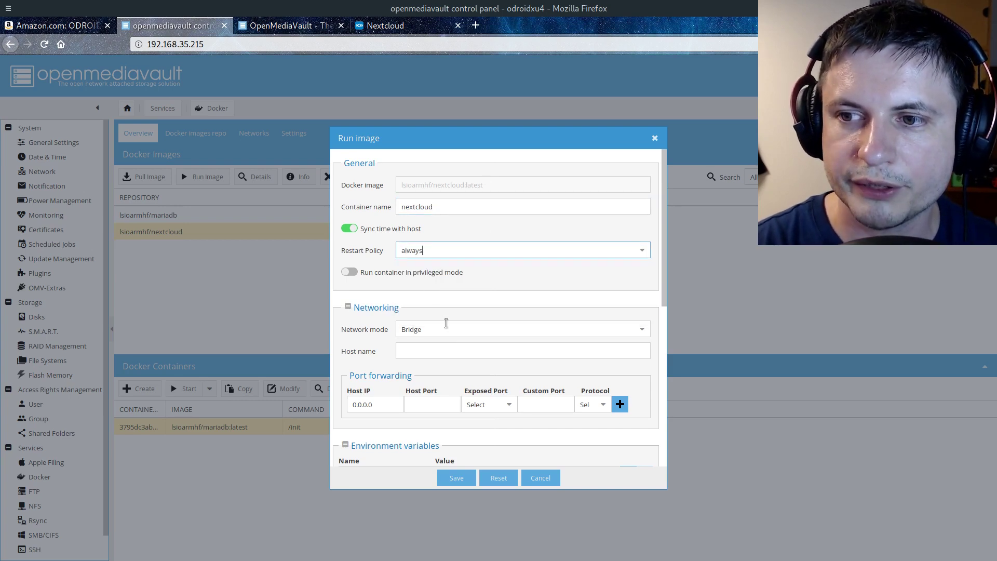
left_click(448, 350)
scroll(449, 351, "down", 3)
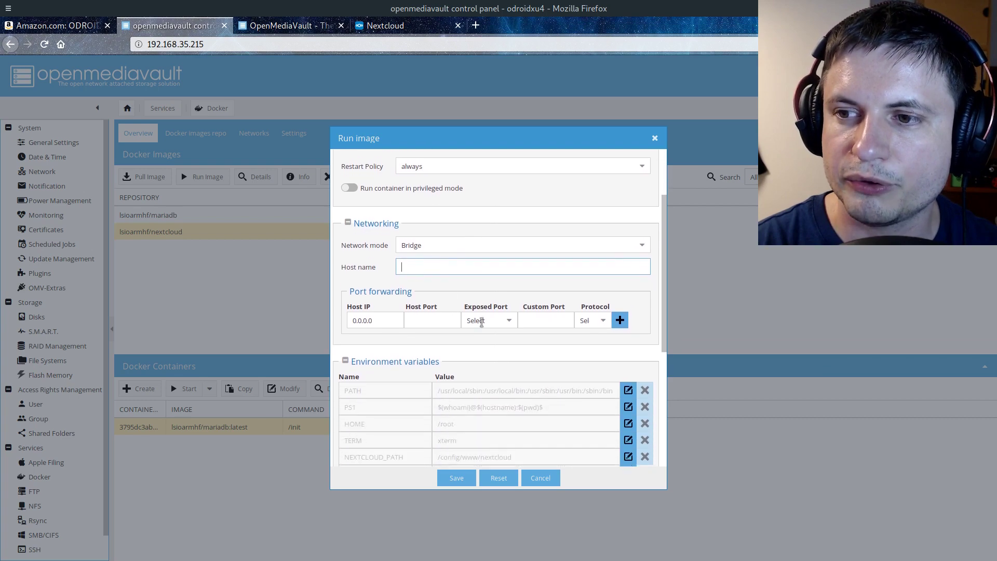
Forward host port 444 to the container's 443/tcp
left_click(511, 321)
left_click(488, 339)
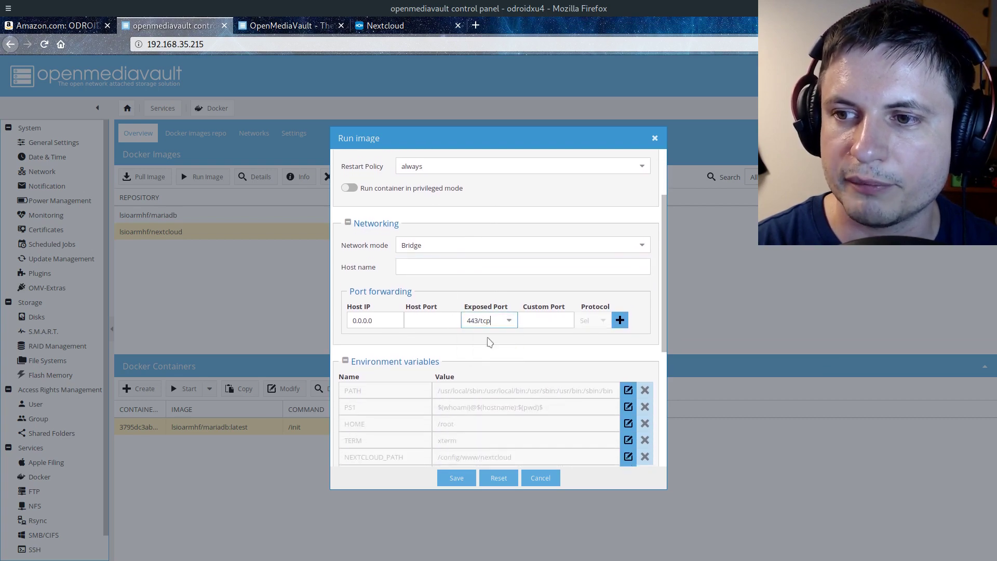
left_click(439, 320)
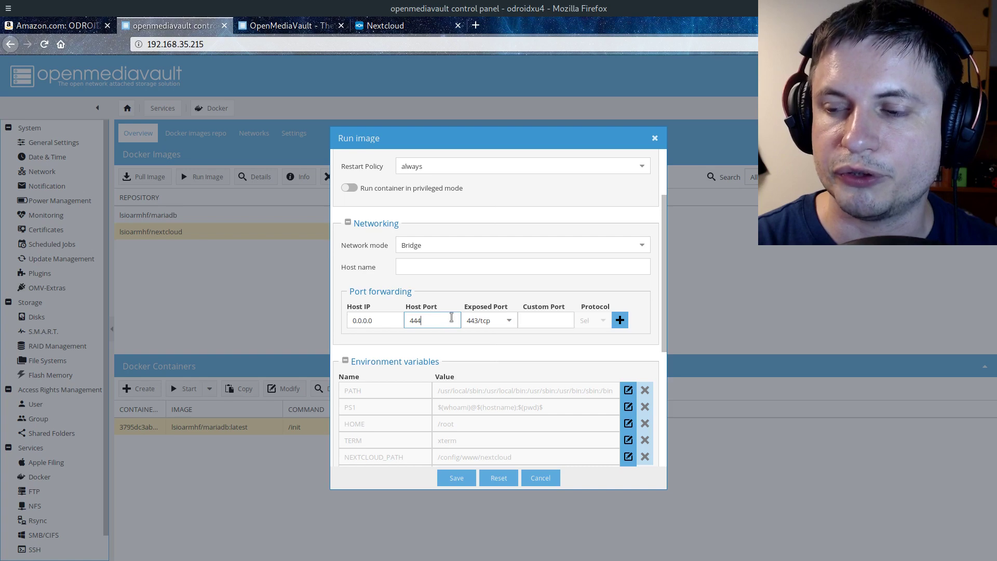
left_click(620, 320)
Forward host port 8080 to the container's 80/tcp
left_click(507, 337)
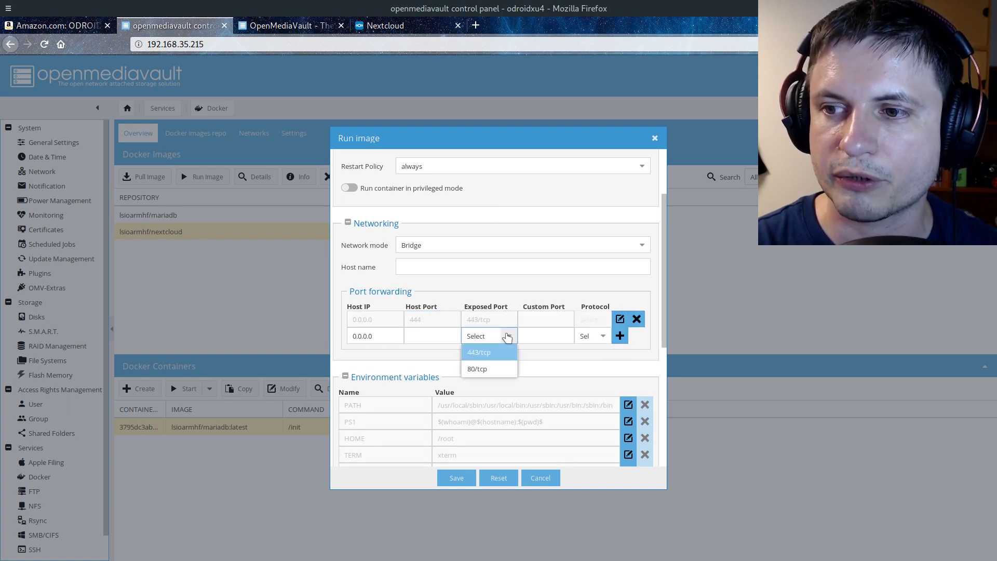
left_click(478, 369)
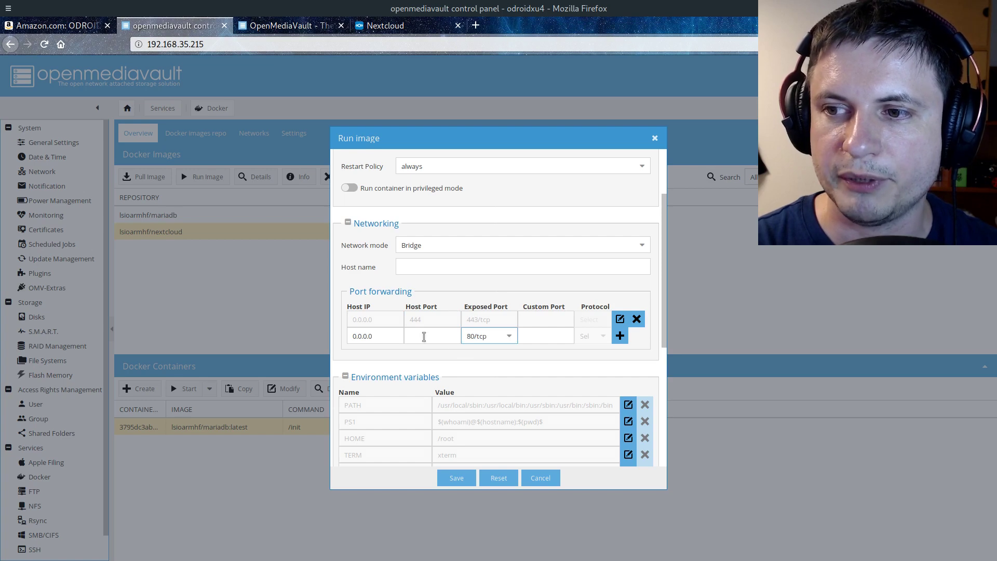
left_click(424, 336)
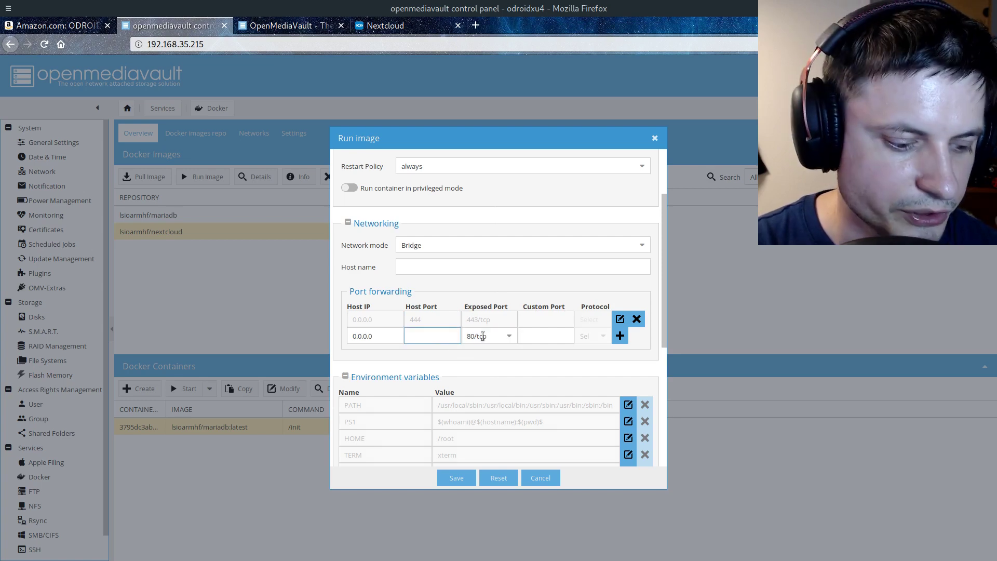
type("8080")
left_click(620, 336)
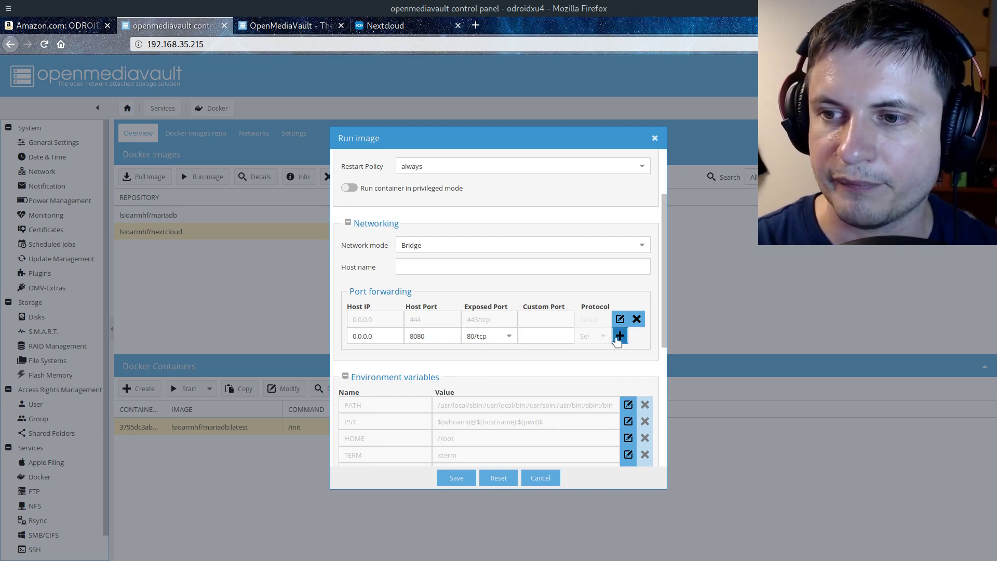
scroll(475, 332, "down", 2)
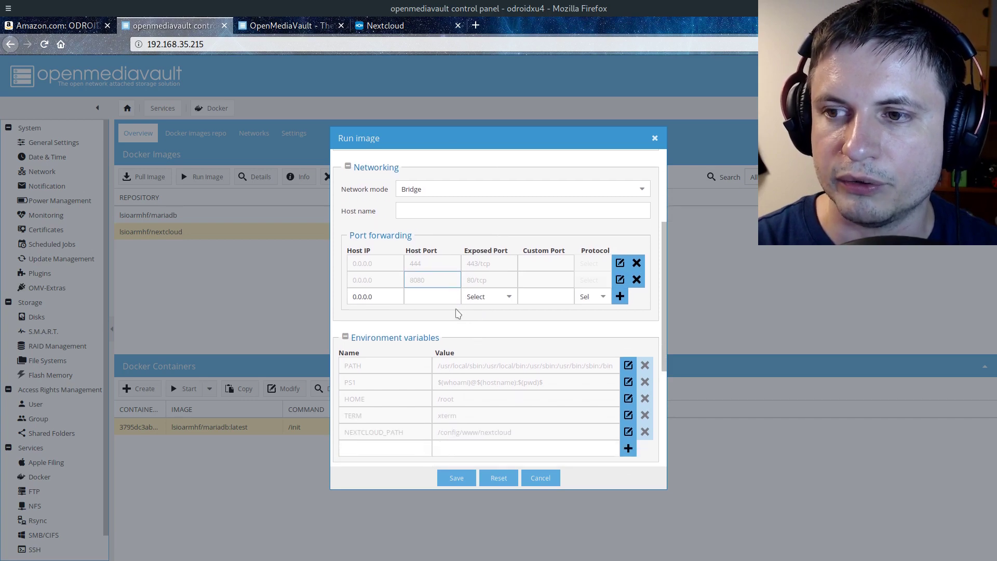
scroll(478, 312, "down", 3)
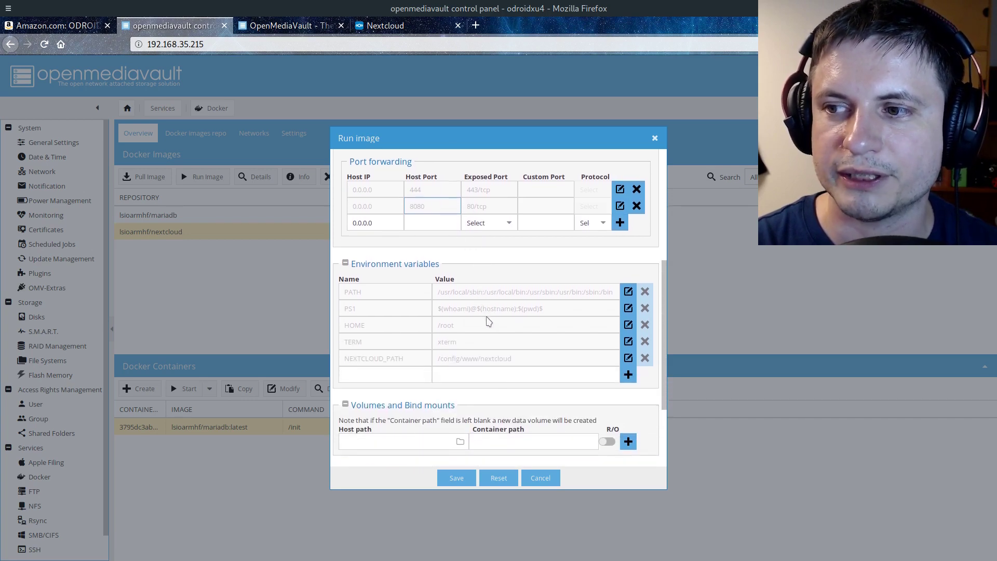
scroll(416, 276, "down", 2)
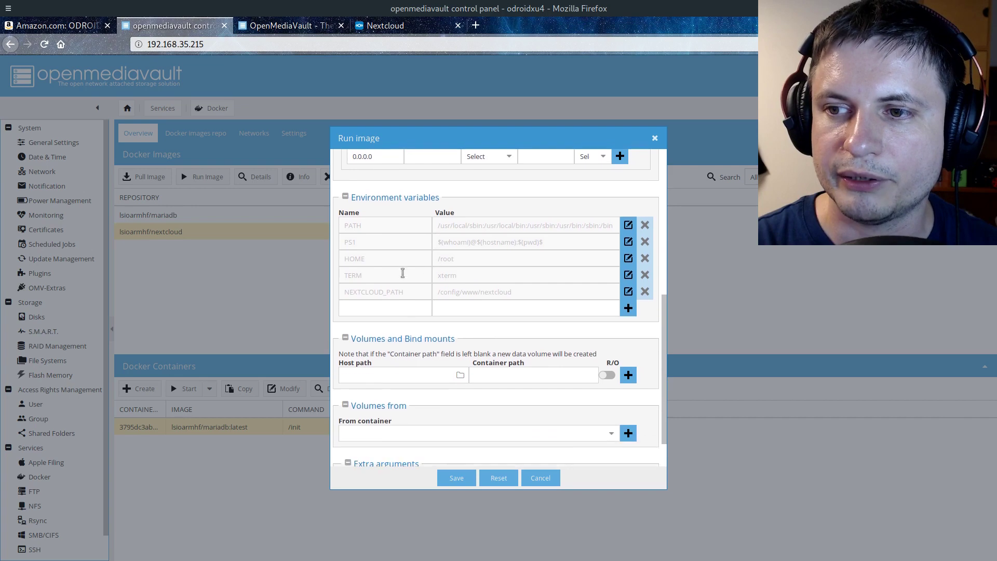
scroll(416, 272, "down", 2)
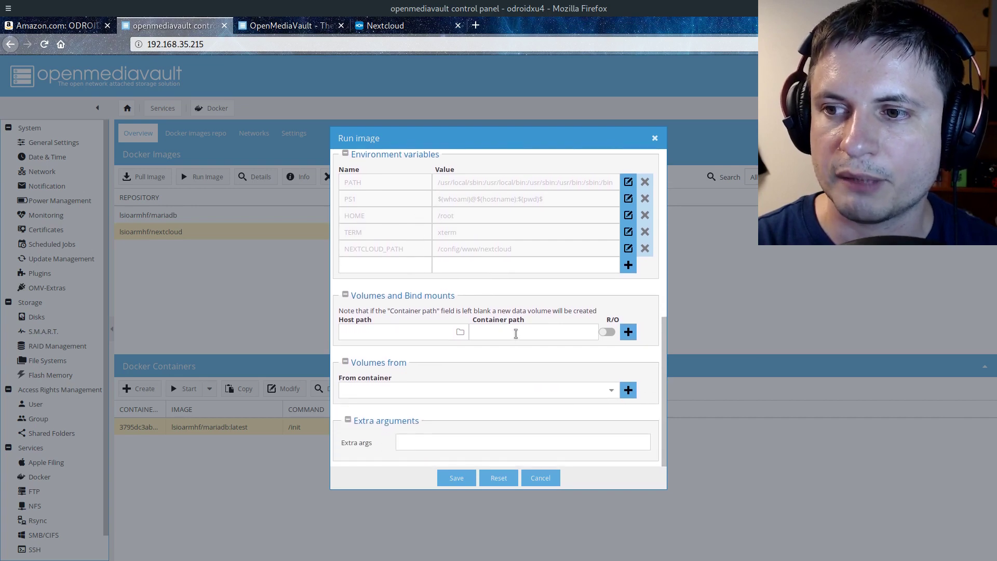
left_click(516, 334)
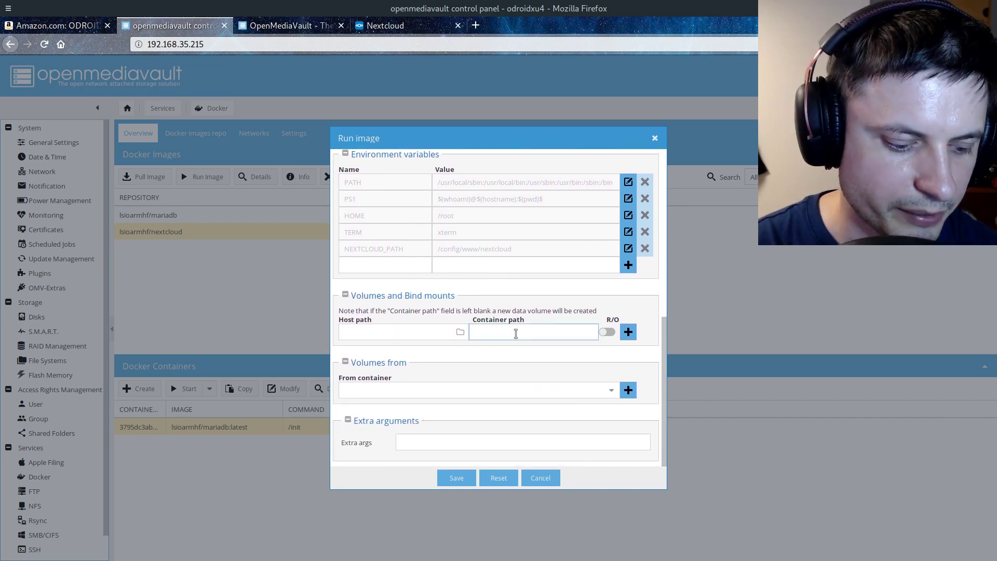
Add a bind mount from /sharedfolders/Data/Nextcloud to the container path /config
type("/config")
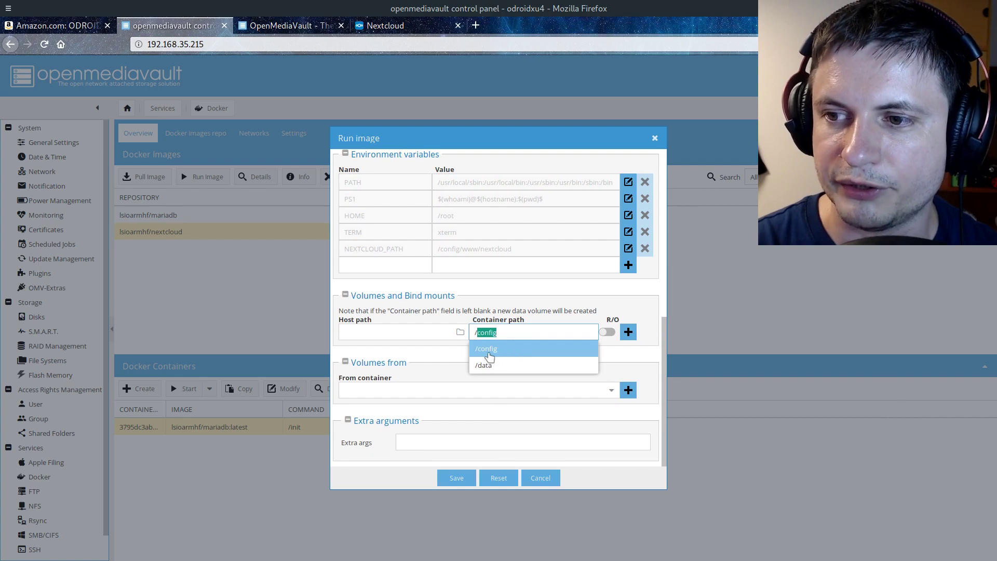
left_click(507, 349)
left_click(459, 333)
left_click(461, 334)
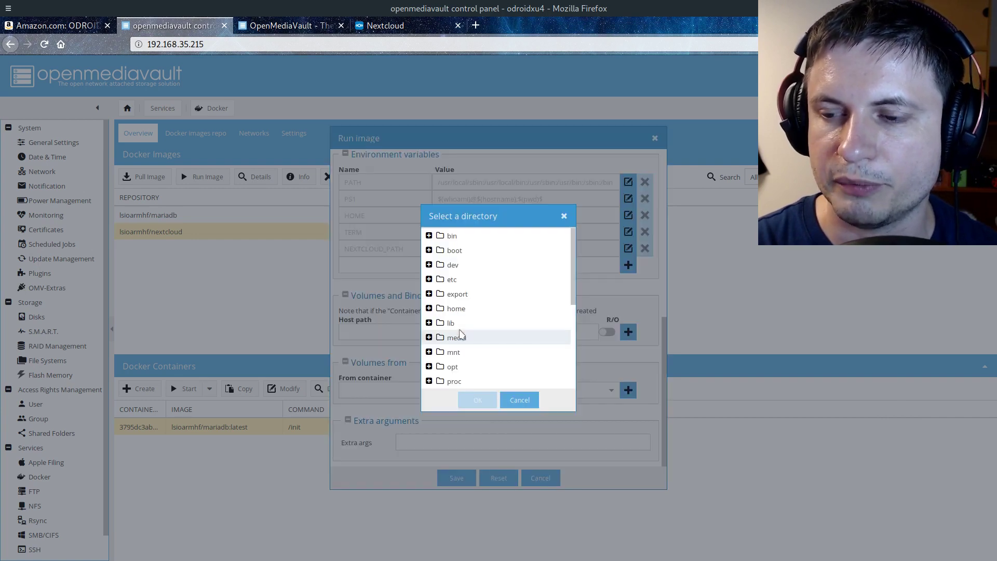
scroll(460, 333, "down", 5)
left_click(429, 309)
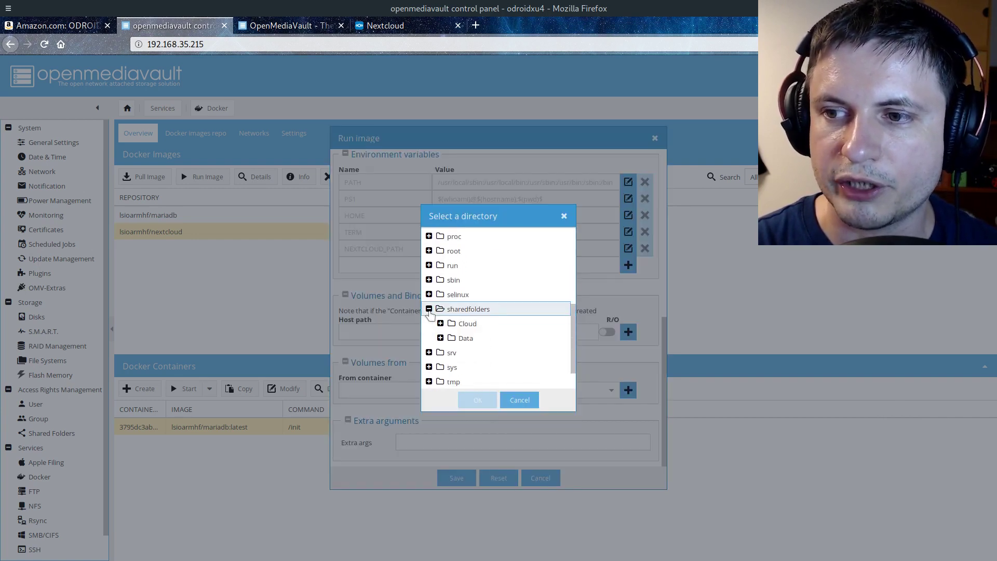
left_click(441, 338)
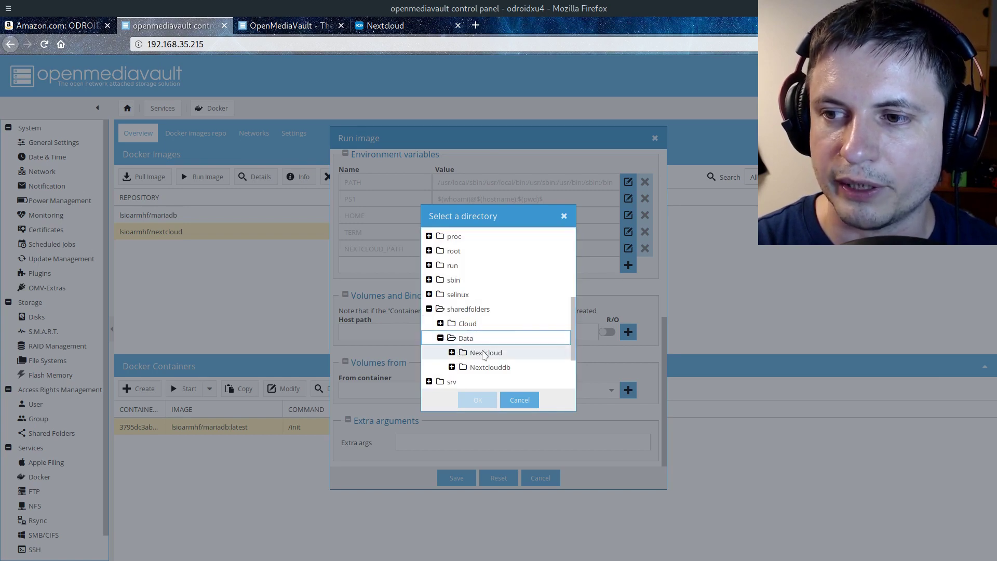
left_click(452, 357)
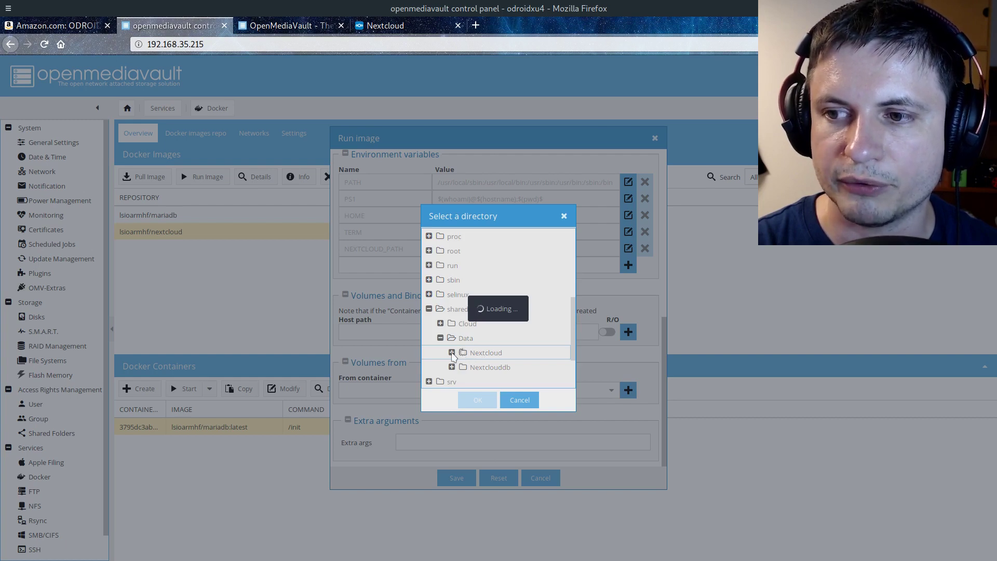
left_click(478, 400)
left_click(629, 332)
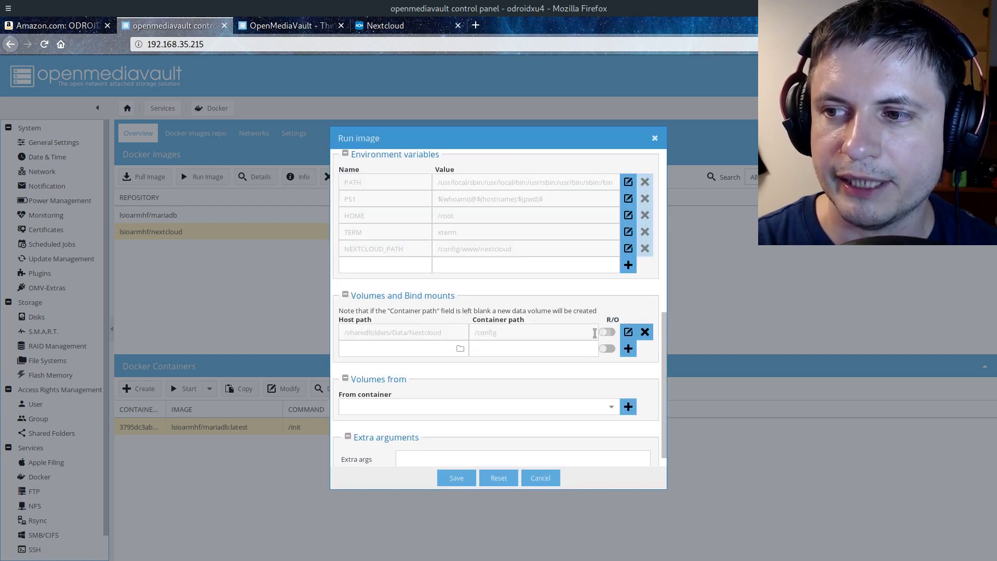
Add a bind mount from /sharedfolders/Cloud to /data, and save to start the Nextcloud container
left_click(514, 348)
type("/config")
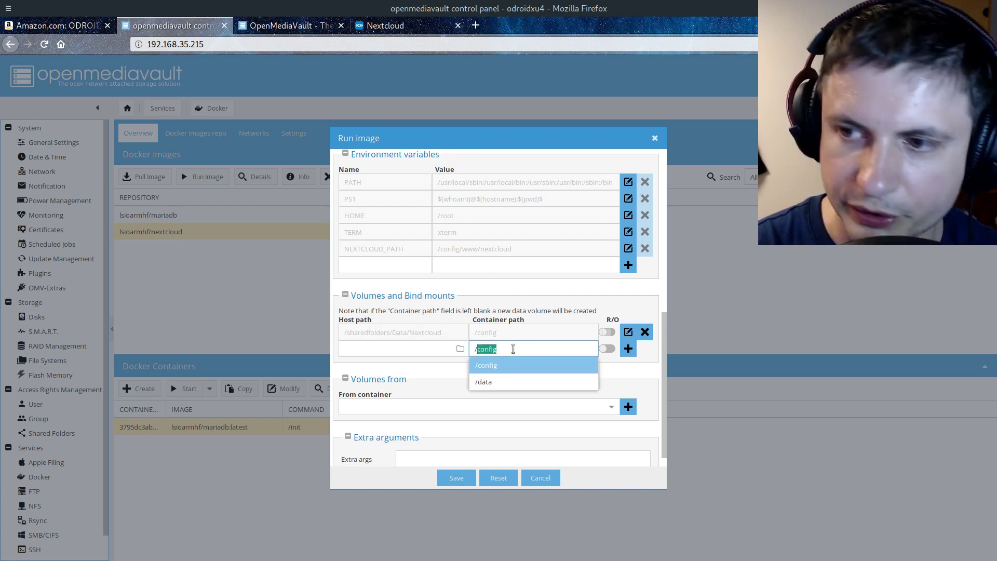
left_click(495, 381)
left_click(460, 349)
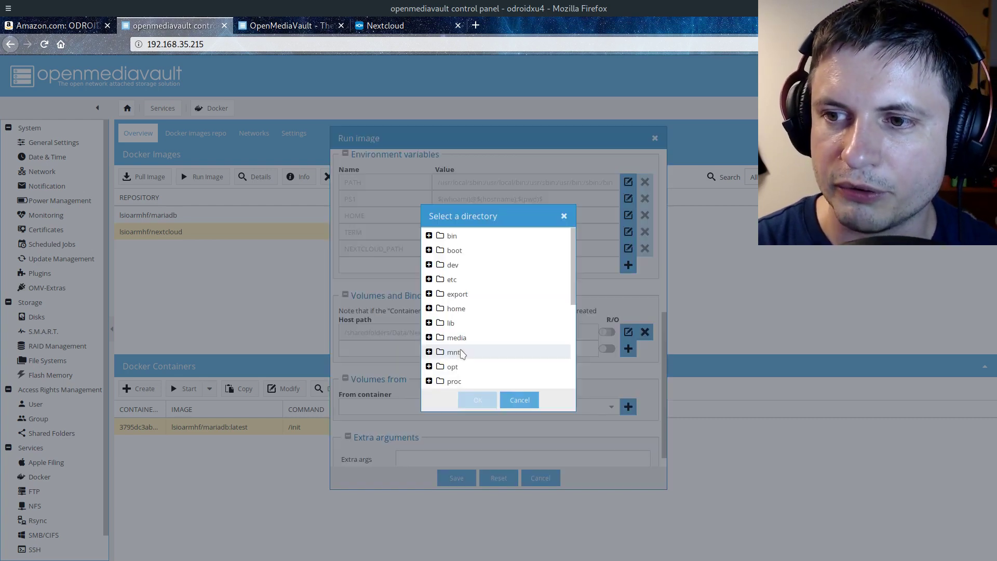
scroll(456, 347, "down", 5)
left_click(429, 313)
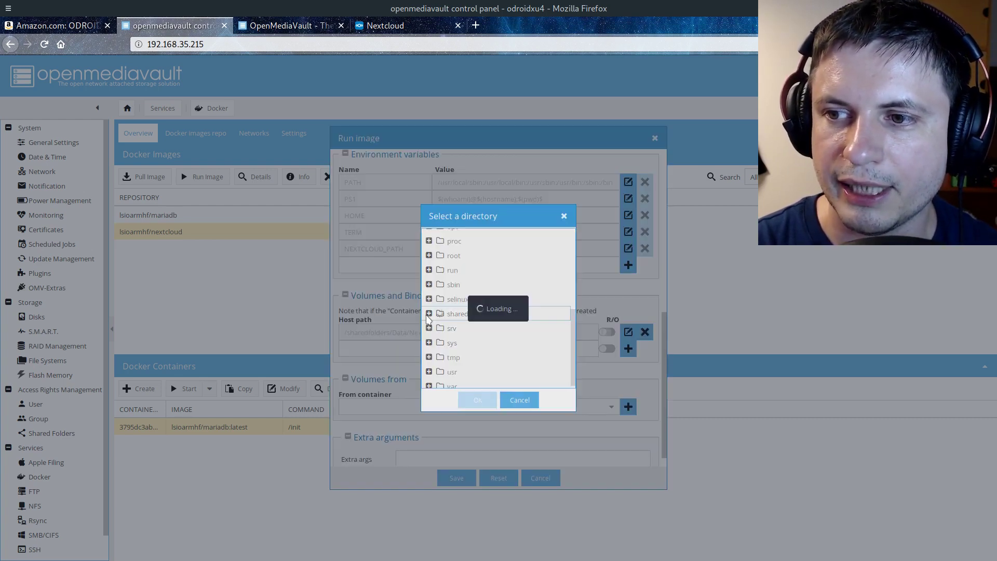
left_click(442, 329)
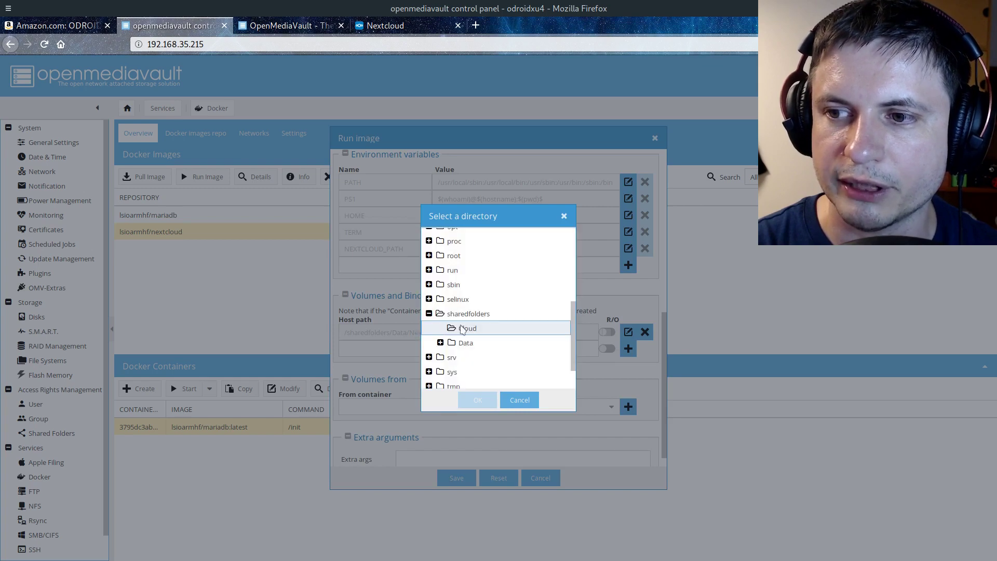
left_click(481, 400)
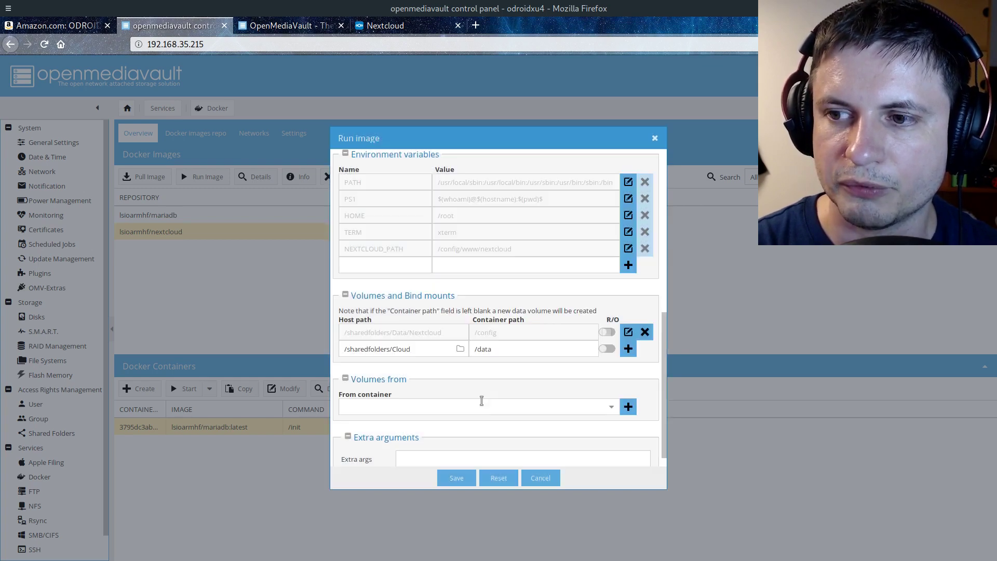
left_click(628, 349)
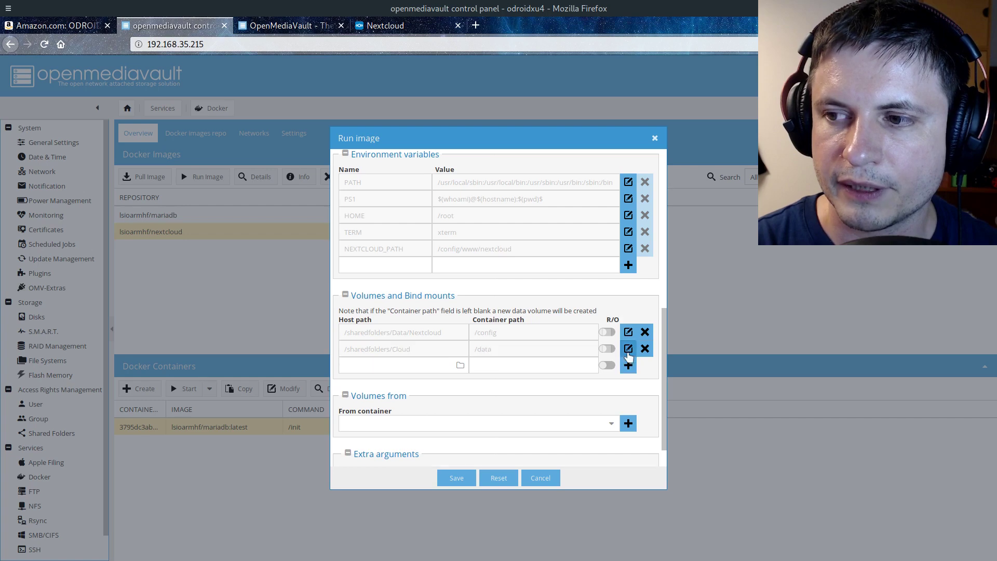
scroll(497, 338, "down", 1)
left_click(456, 477)
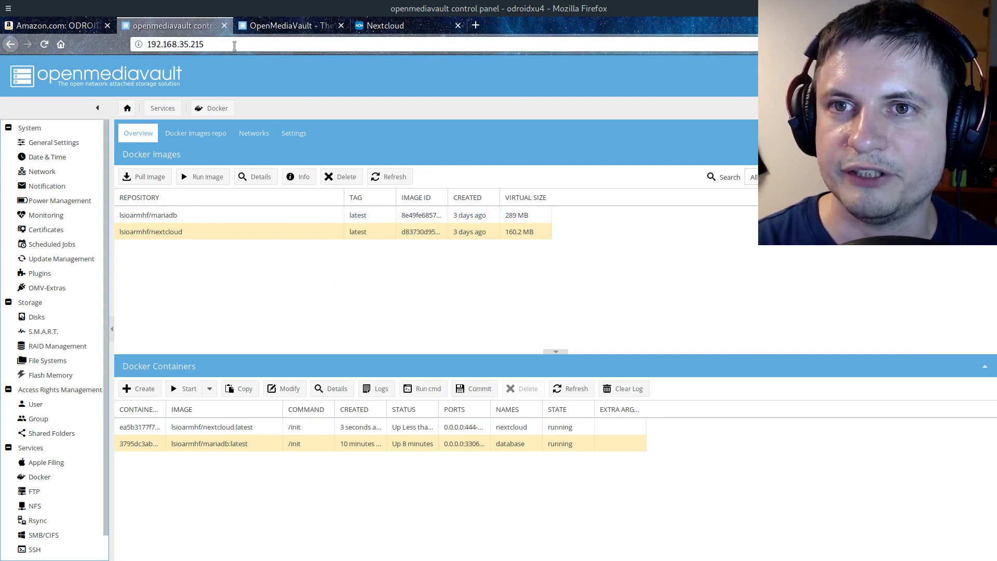
Copy the NAS address 192.168.35.215 from Firefox's address bar
left_click(227, 44)
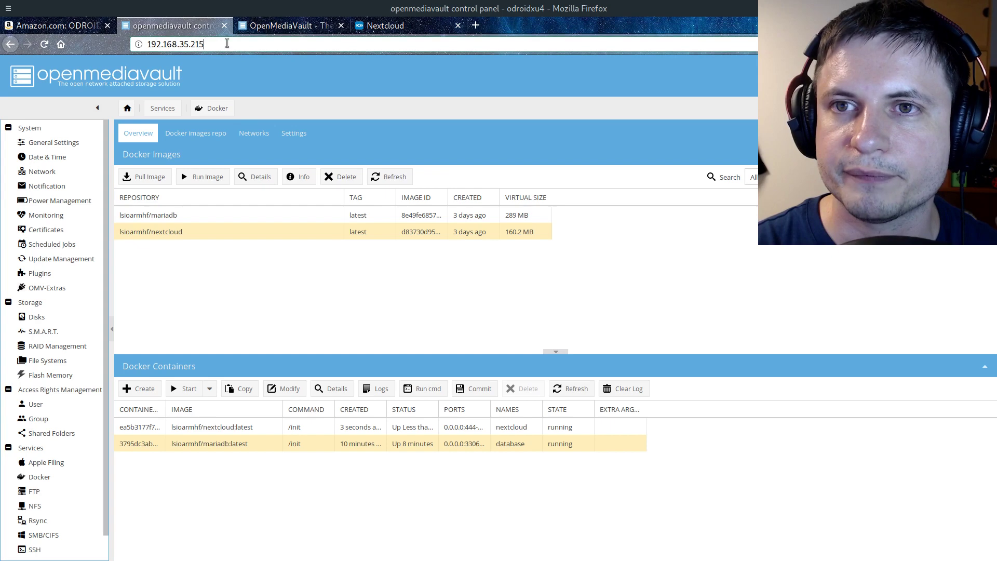
key("ctrl+a")
key("ctrl+c")
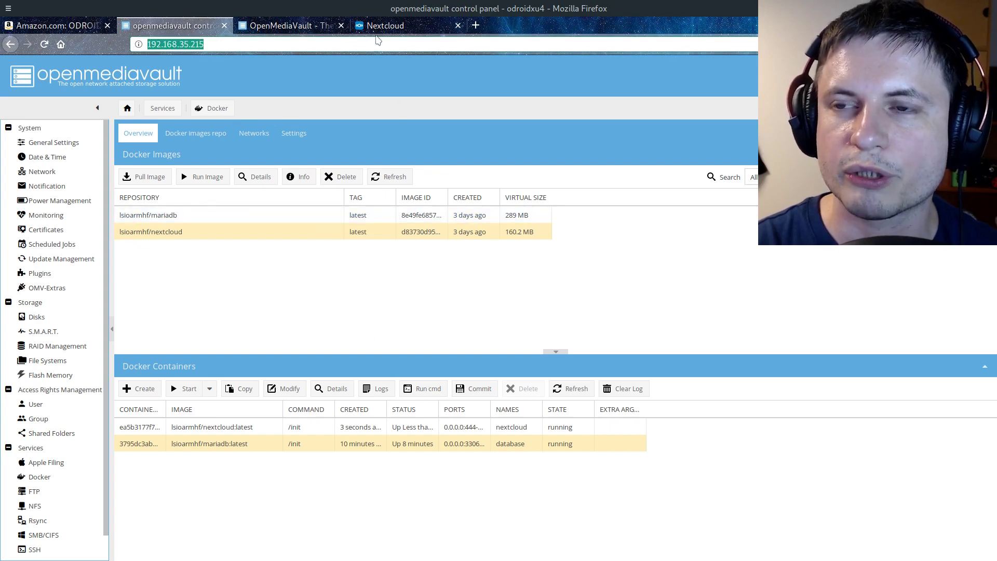
Load the NAS address 192.168.35.215 on port 444 in the Nextcloud tab
left_click(413, 26)
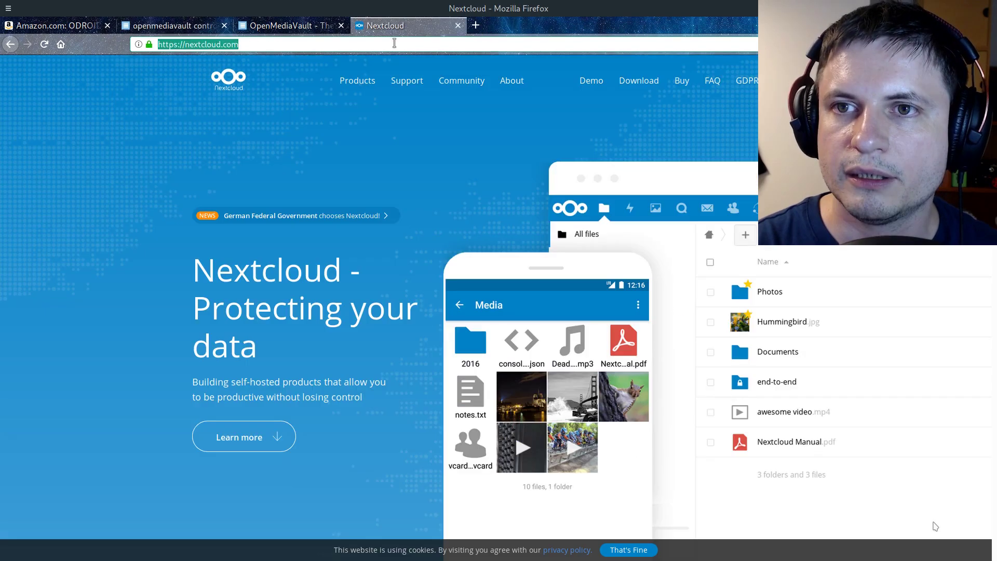
left_click(393, 45)
key("ctrl+v")
key("BackSpace")
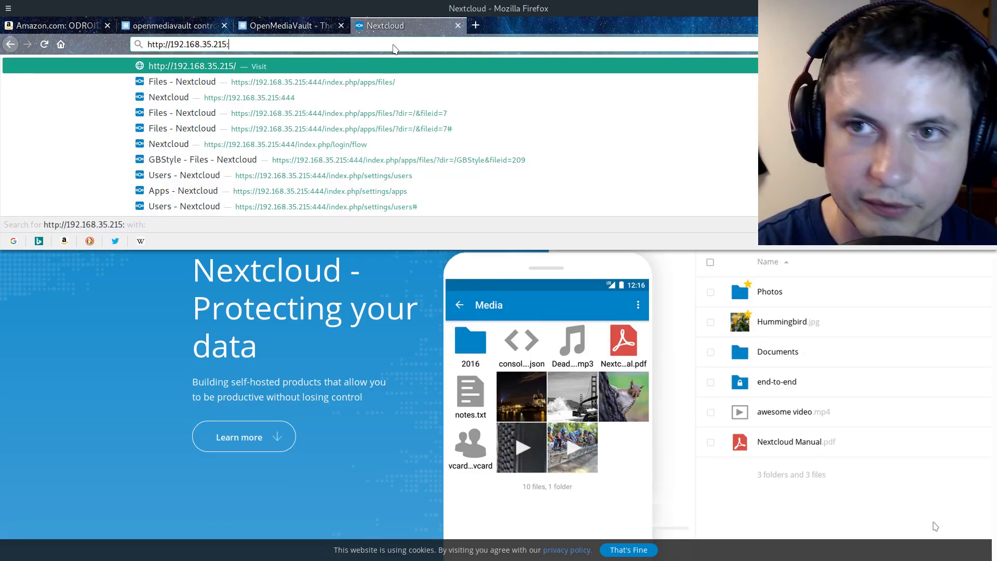
type(":444")
key("Return")
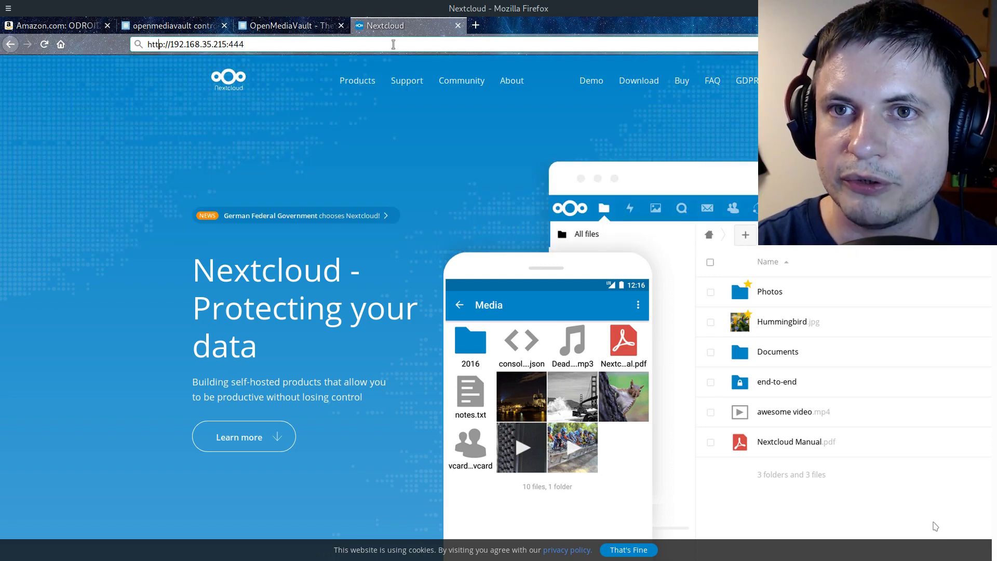
Switch the address to https and permanently accept the site's self-signed certificate
left_click(394, 45)
key("Home")
key("Right")
key("Right")
key("Right")
key("Right")
type("s")
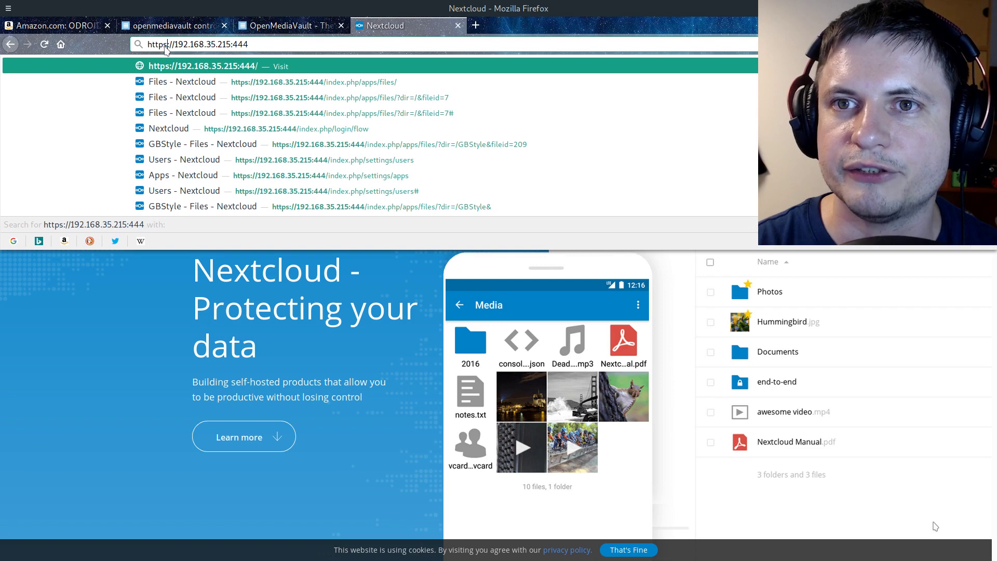
key("Return")
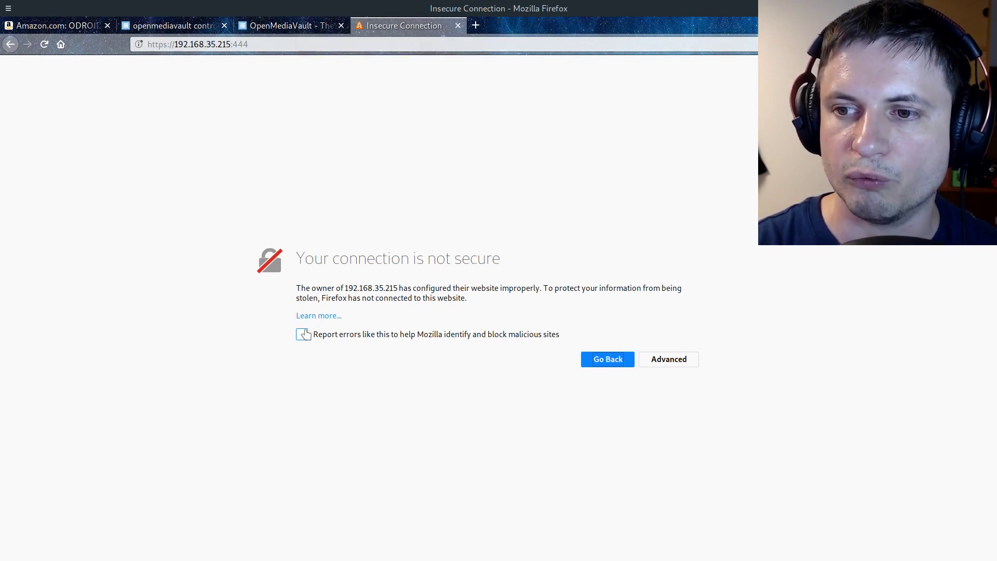
left_click(671, 362)
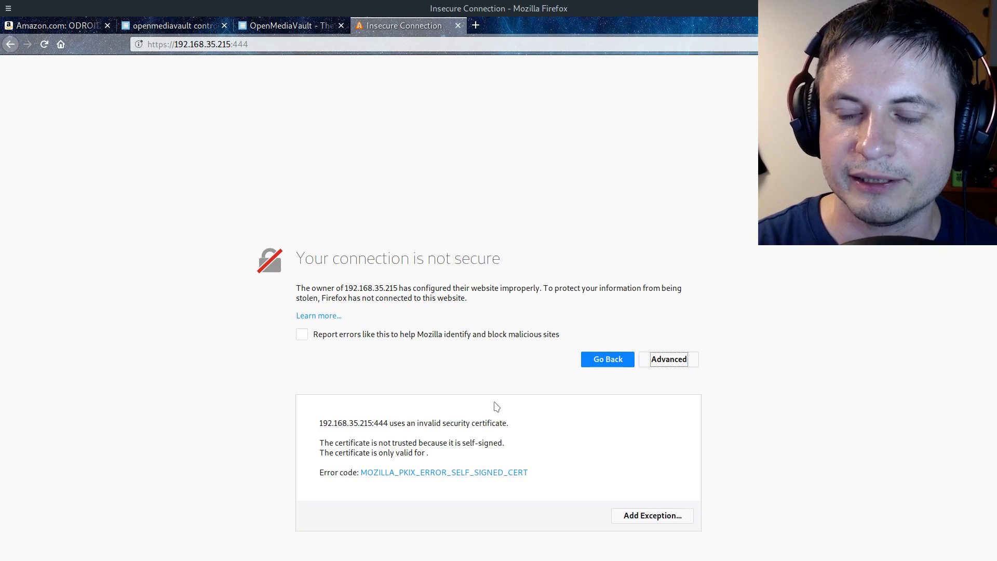
left_click(643, 521)
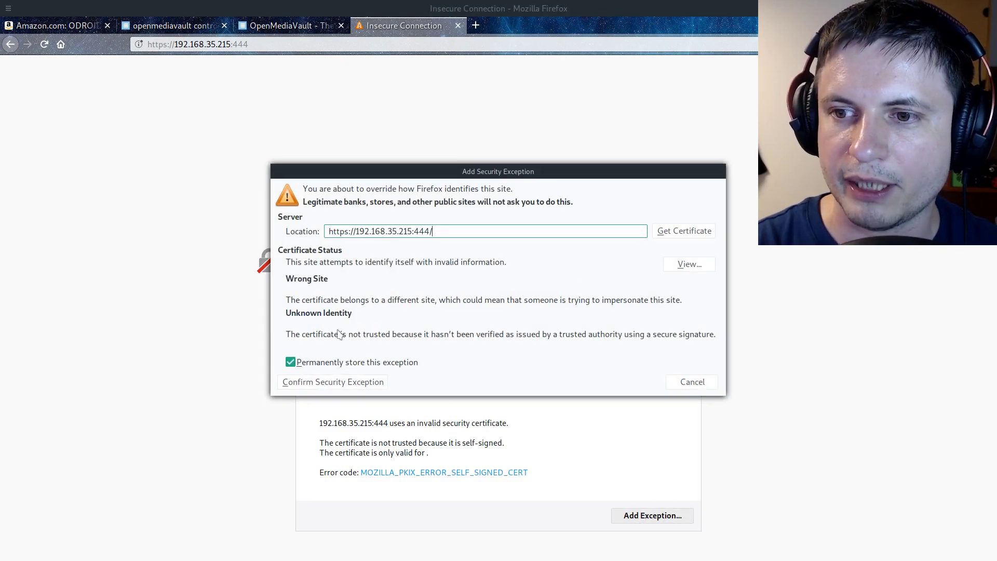
left_click(357, 385)
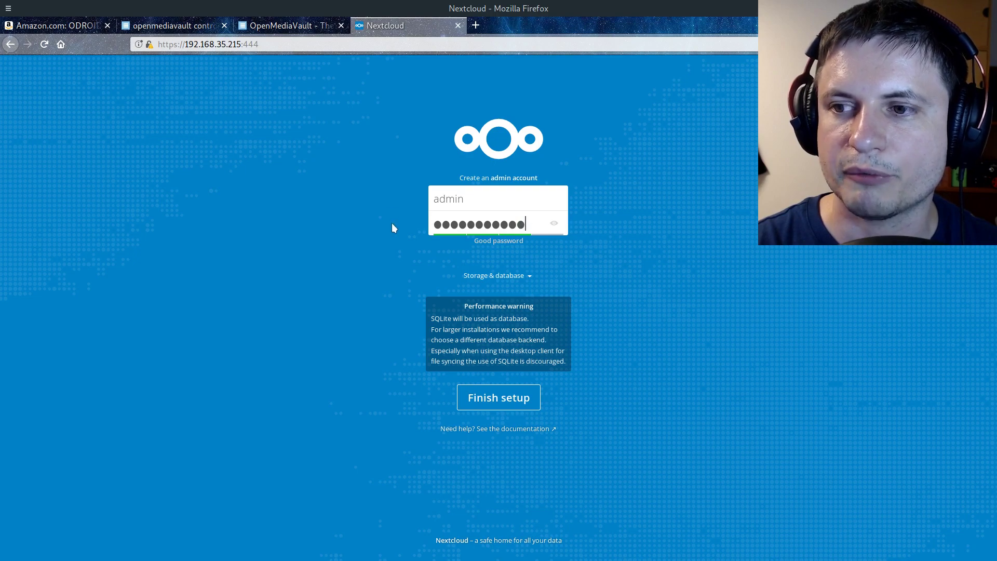
Choose MySQL/MariaDB as the database and enter the database user and password
left_click(498, 275)
left_click(475, 367)
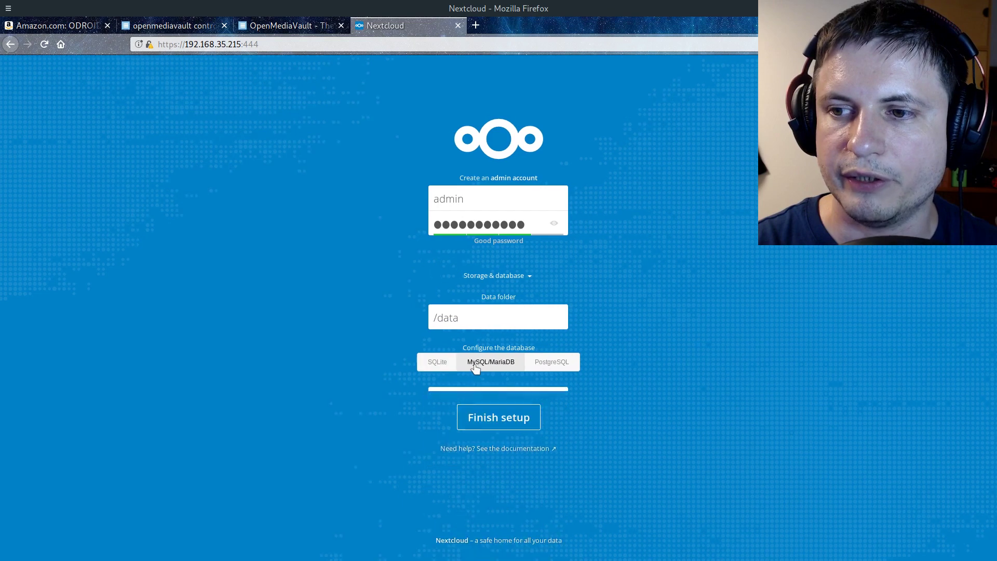
scroll(405, 315, "down", 1)
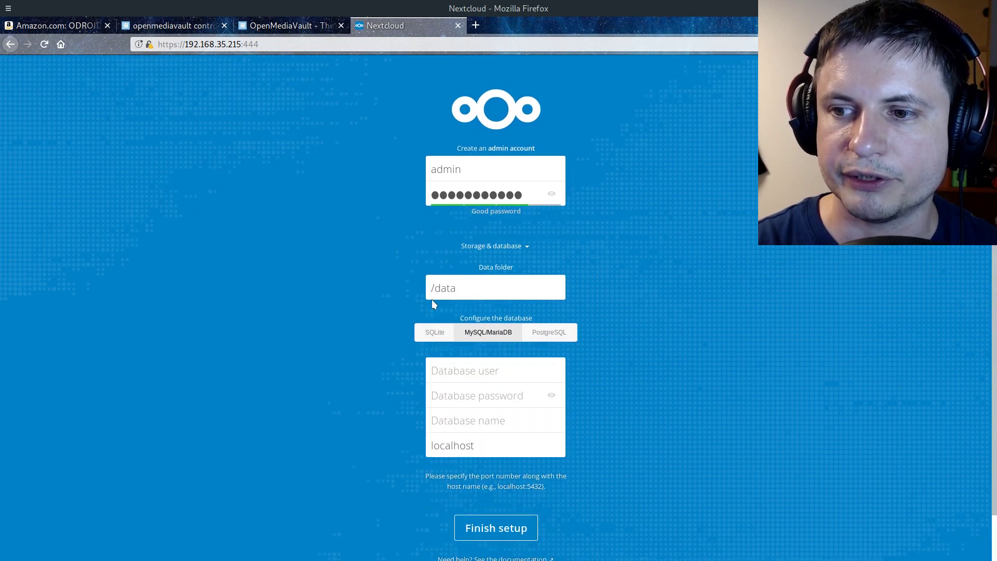
left_click(470, 369)
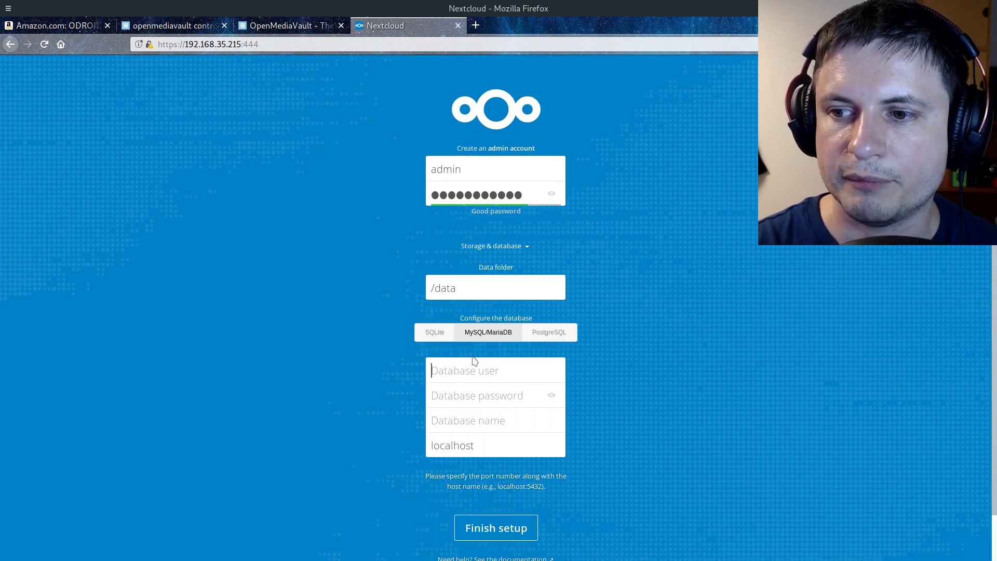
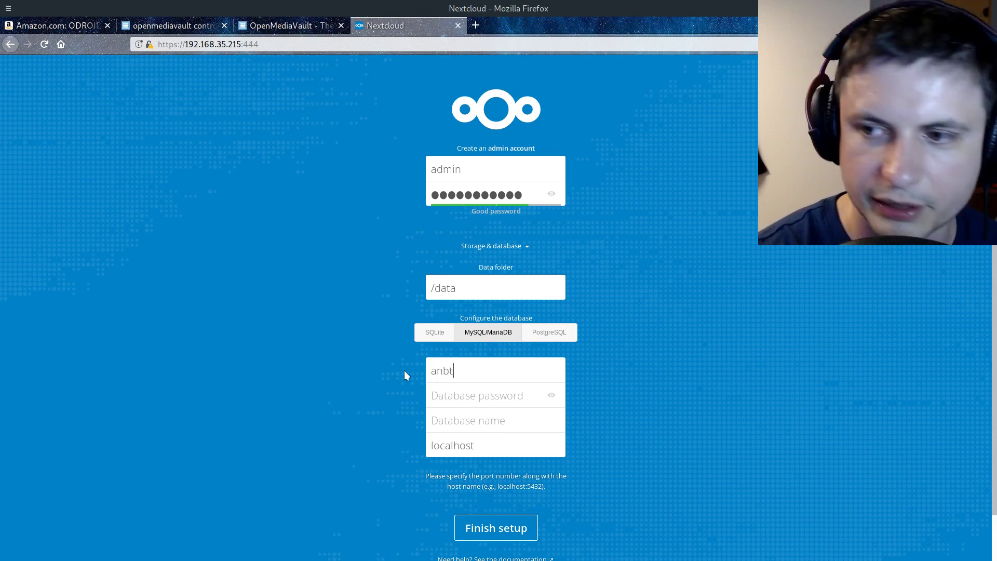
key("BackSpace")
key("BackSpace")
key("Tab")
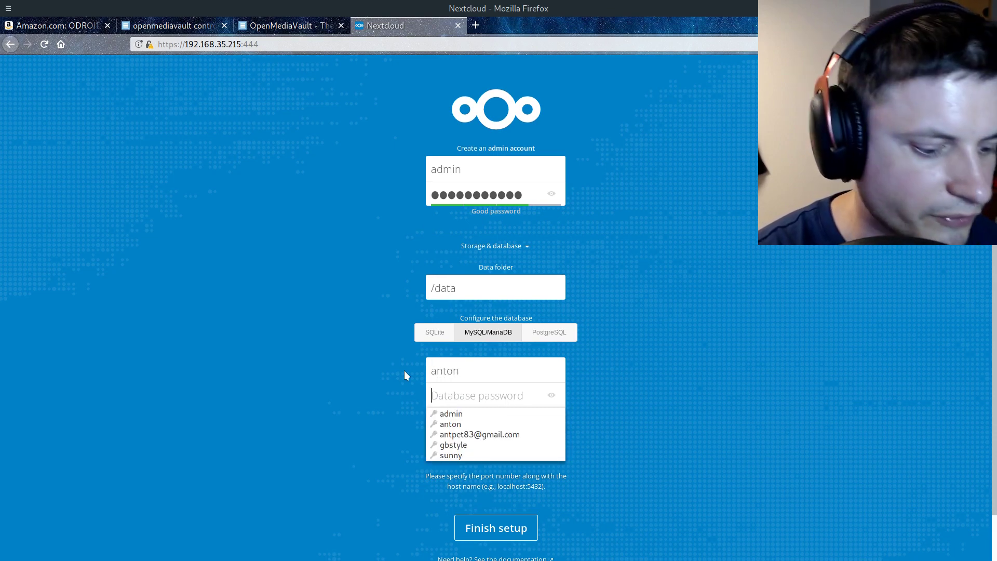
Check the database password, finish the setup, and dismiss the welcome overlay
left_click(552, 394)
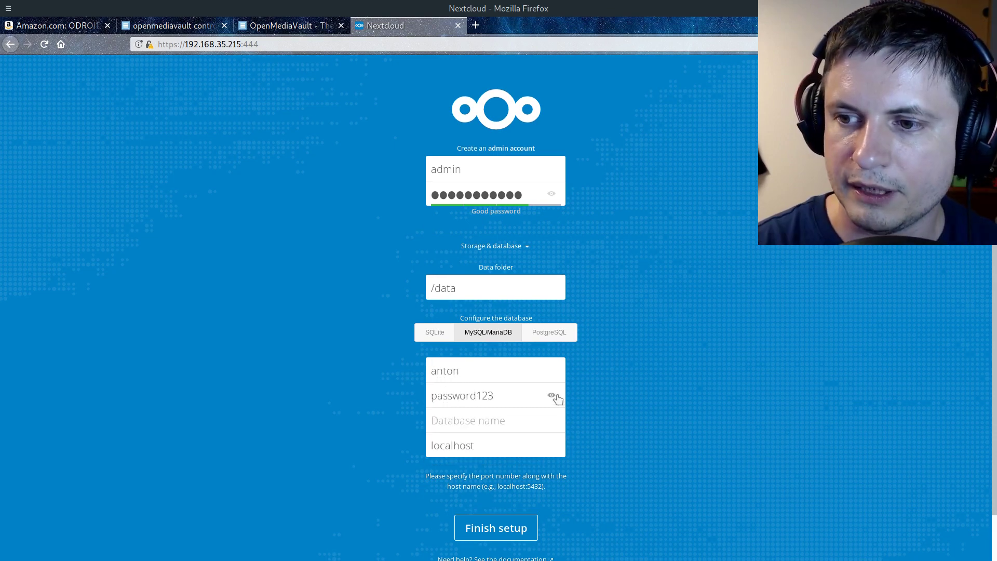
scroll(435, 395, "down", 1)
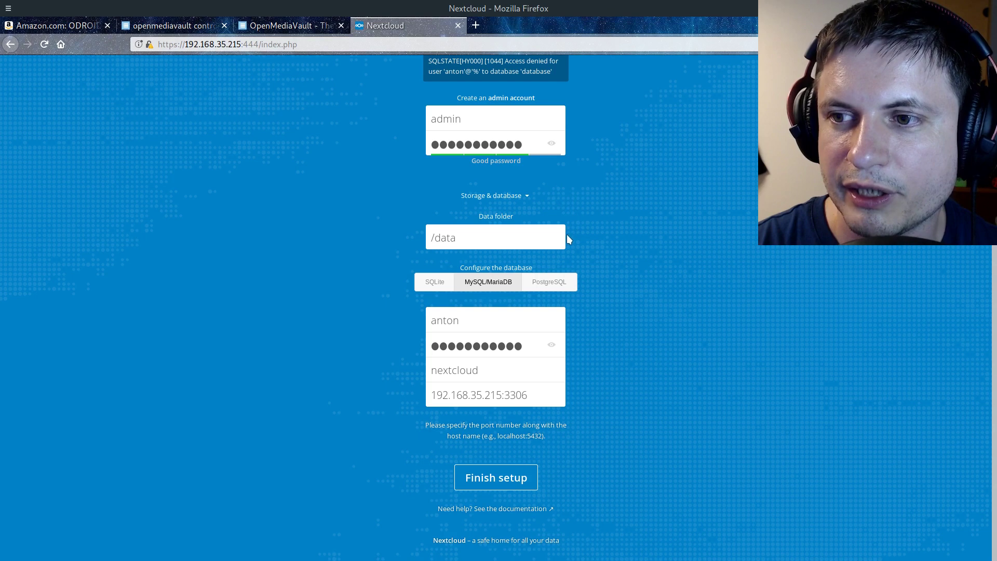
left_click(552, 344)
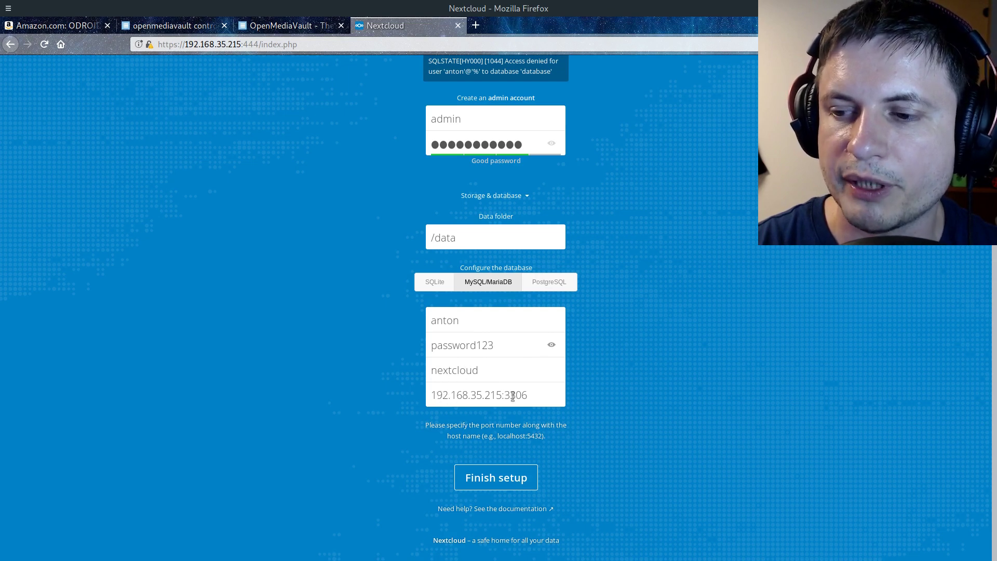
left_click(510, 477)
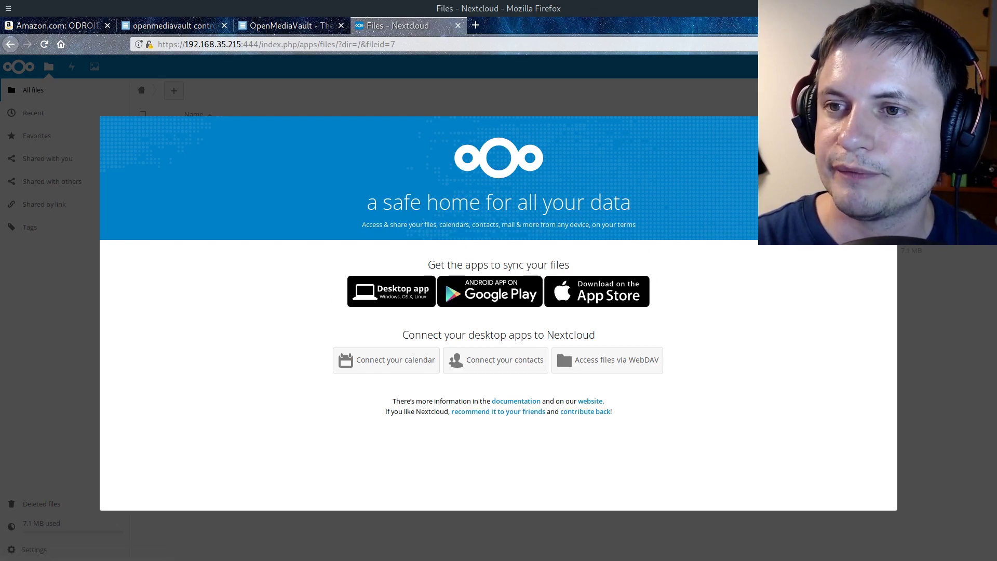
left_click(663, 163)
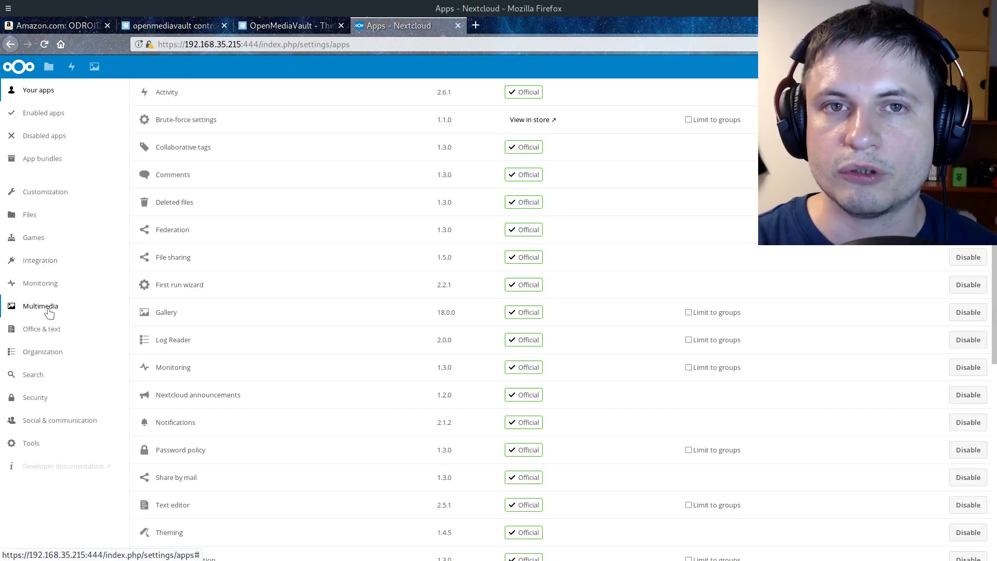
Enable Audio Player from the Multimedia apps and read the DICOM Viewer description
left_click(50, 311)
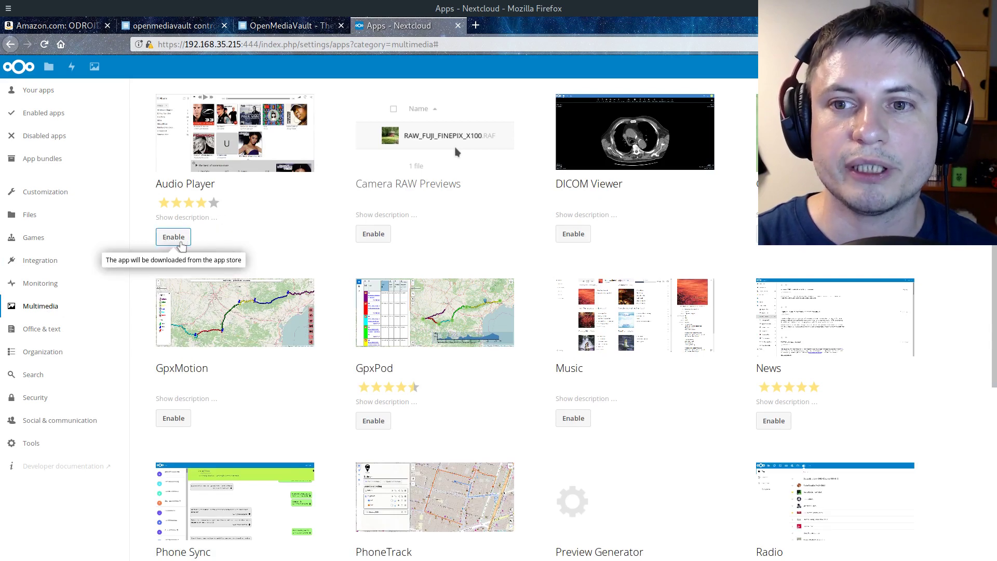
left_click(176, 238)
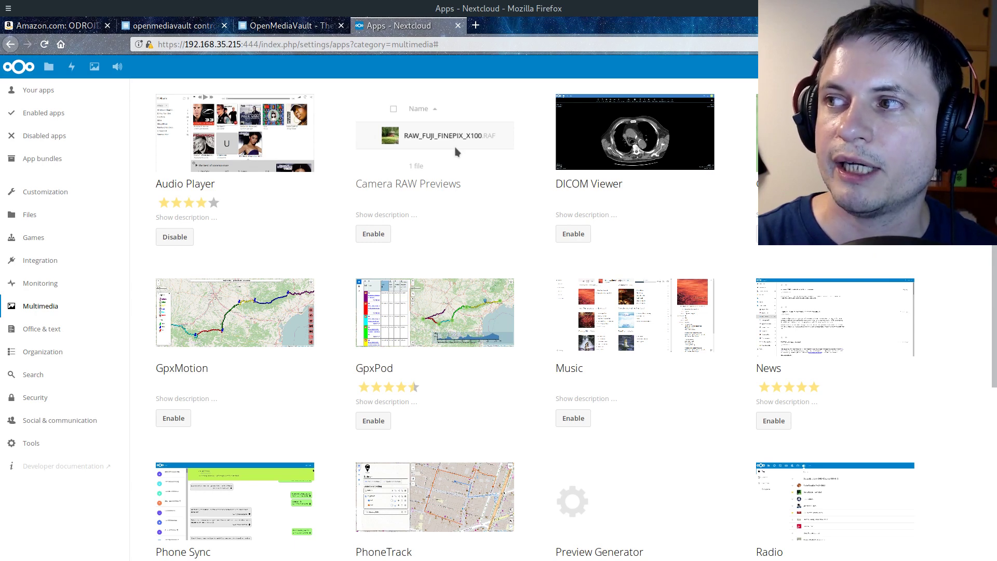
left_click(714, 217)
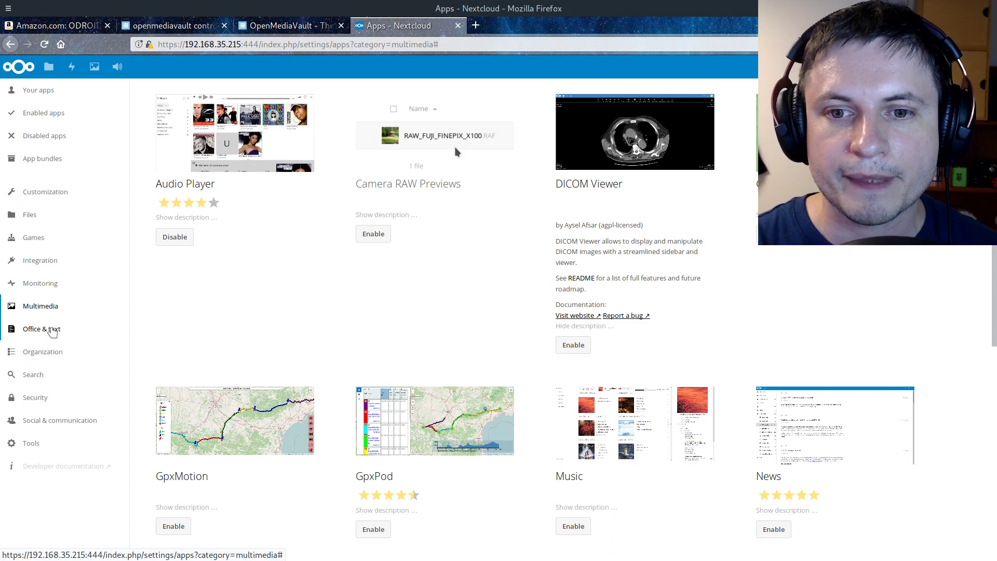
left_click(52, 330)
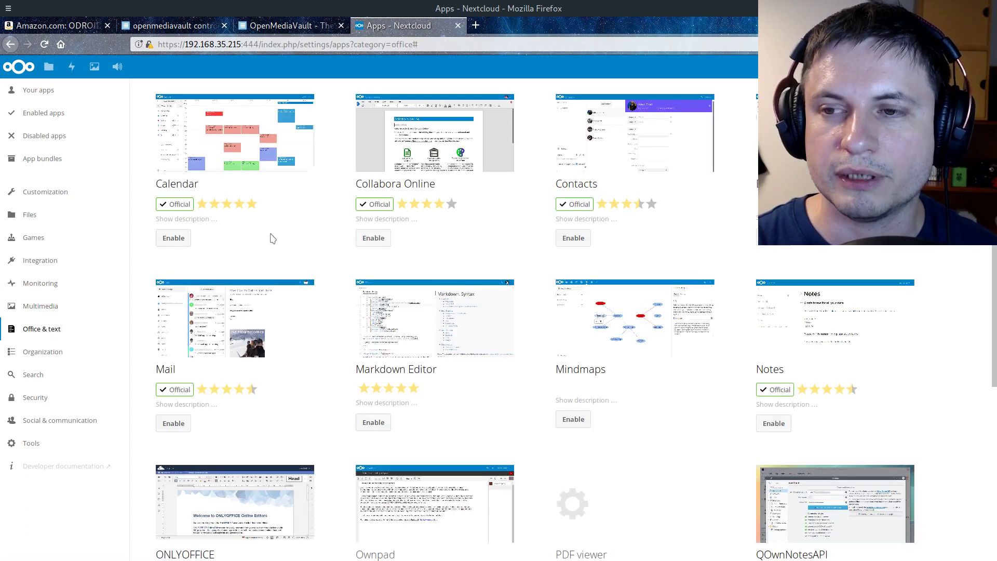
Enable the PDF viewer app from the Office & text list, then go to Files
scroll(674, 153, "down", 2)
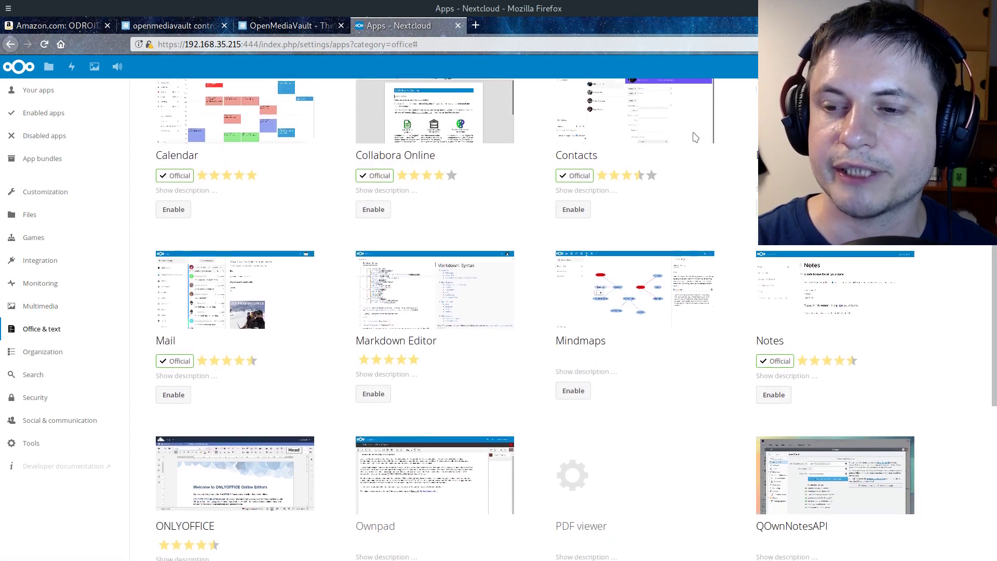
scroll(674, 153, "down", 4)
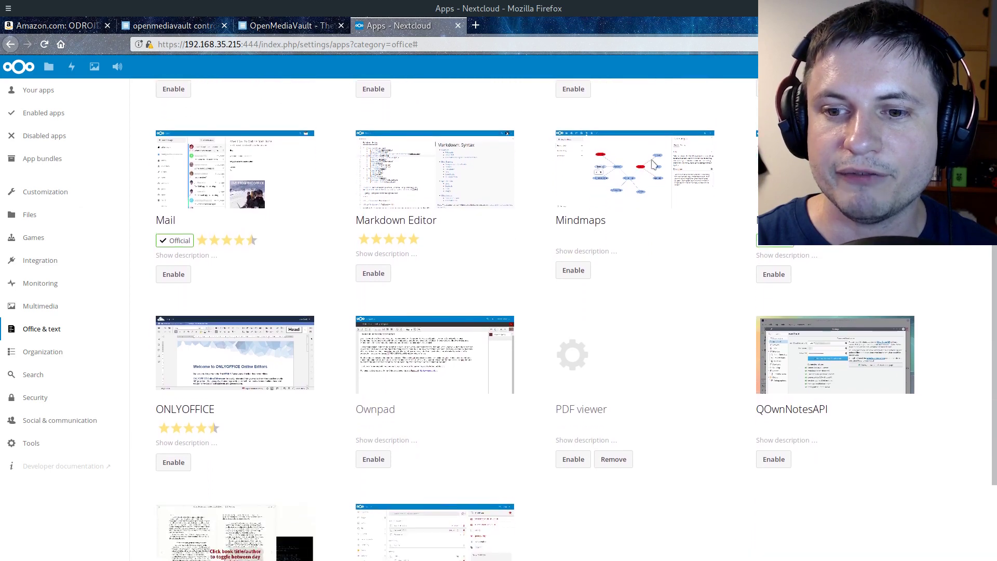
scroll(644, 168, "down", 3)
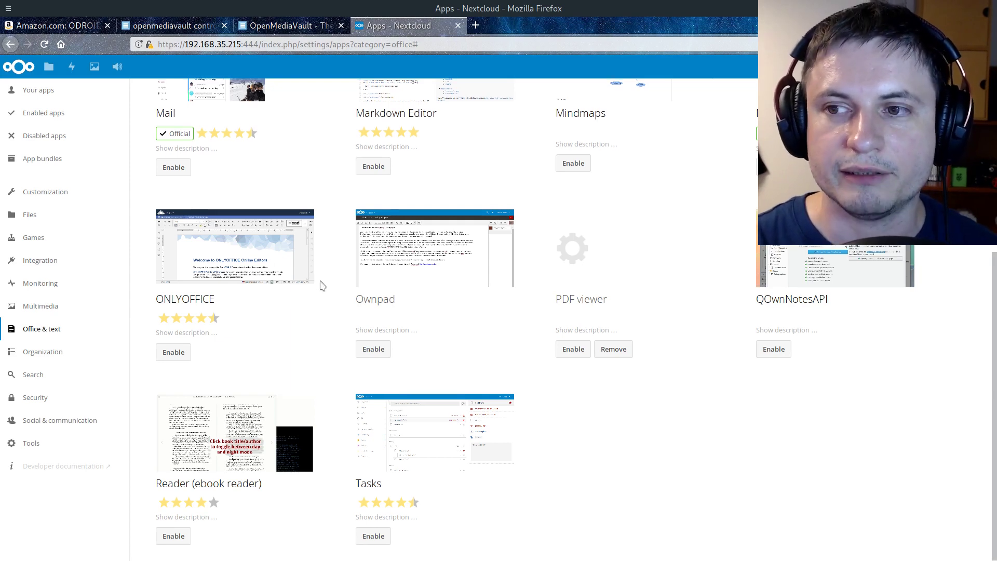
scroll(320, 285, "up", 2)
scroll(318, 291, "down", 1)
scroll(312, 300, "up", 5)
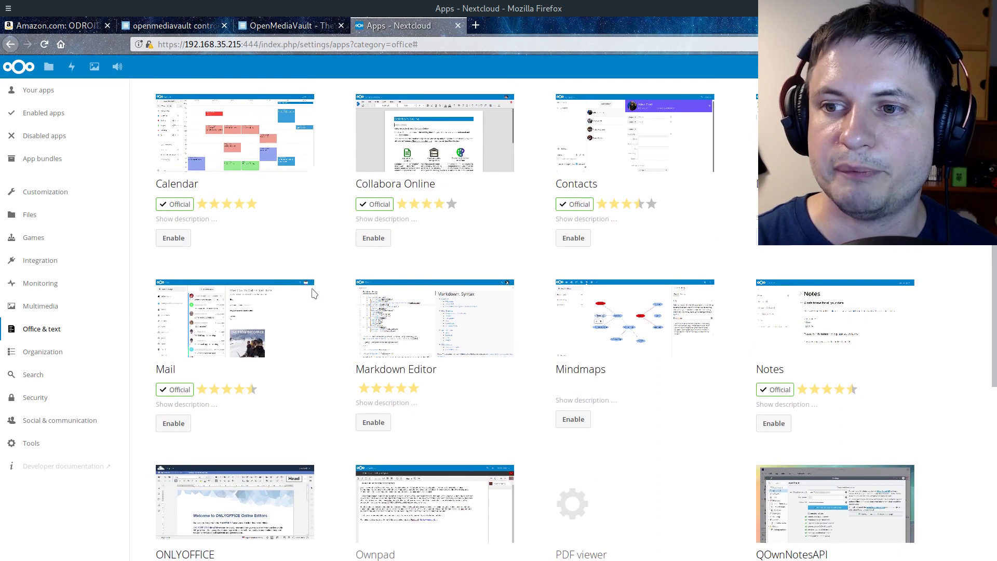
scroll(457, 326, "down", 4)
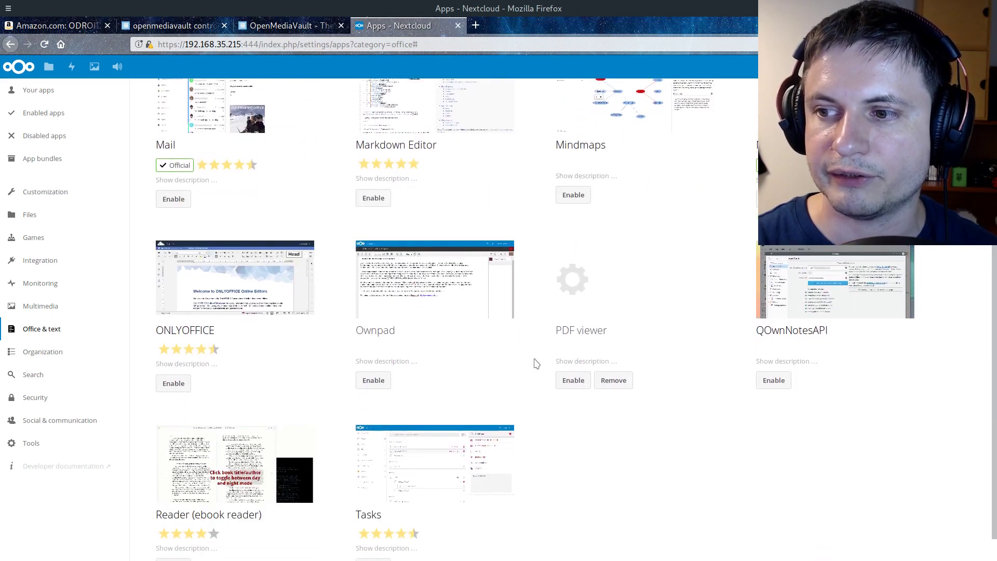
scroll(488, 306, "up", 4)
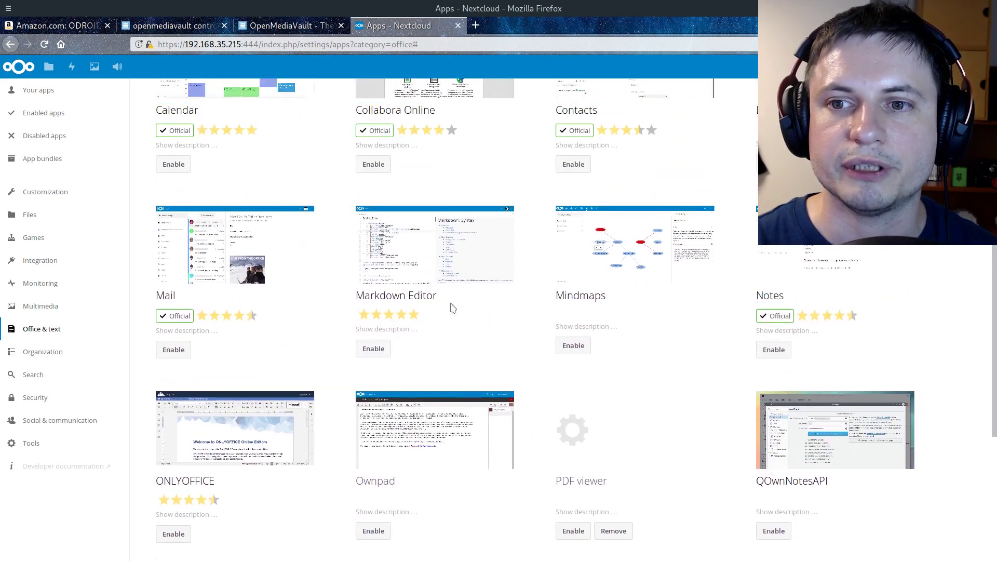
scroll(481, 327, "down", 4)
left_click(573, 382)
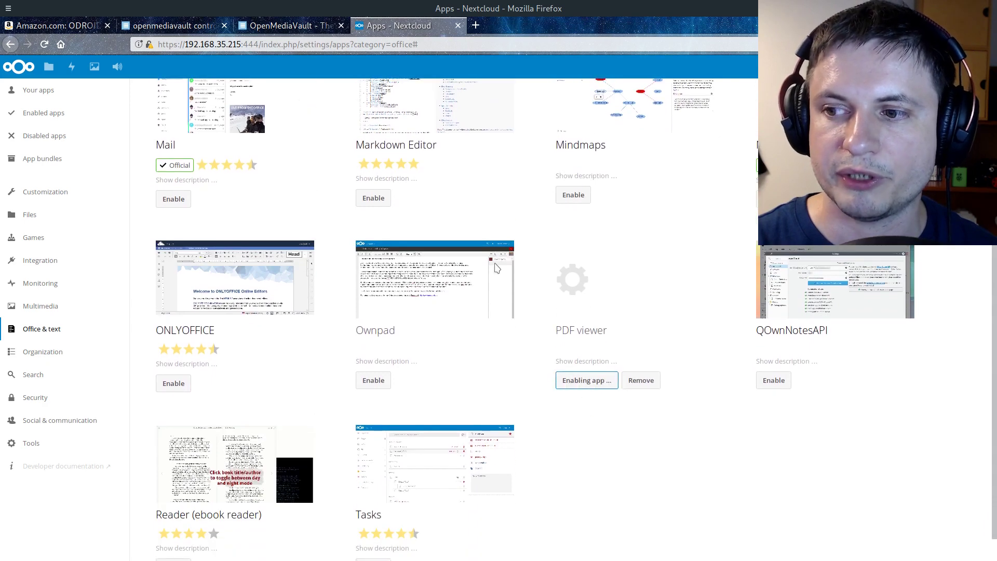
scroll(509, 329, "up", 4)
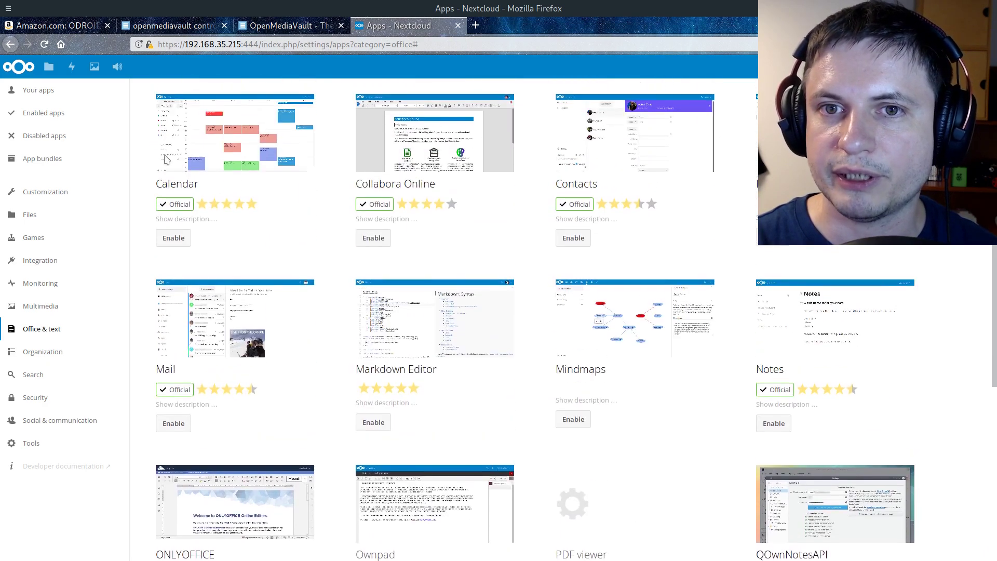
left_click(52, 69)
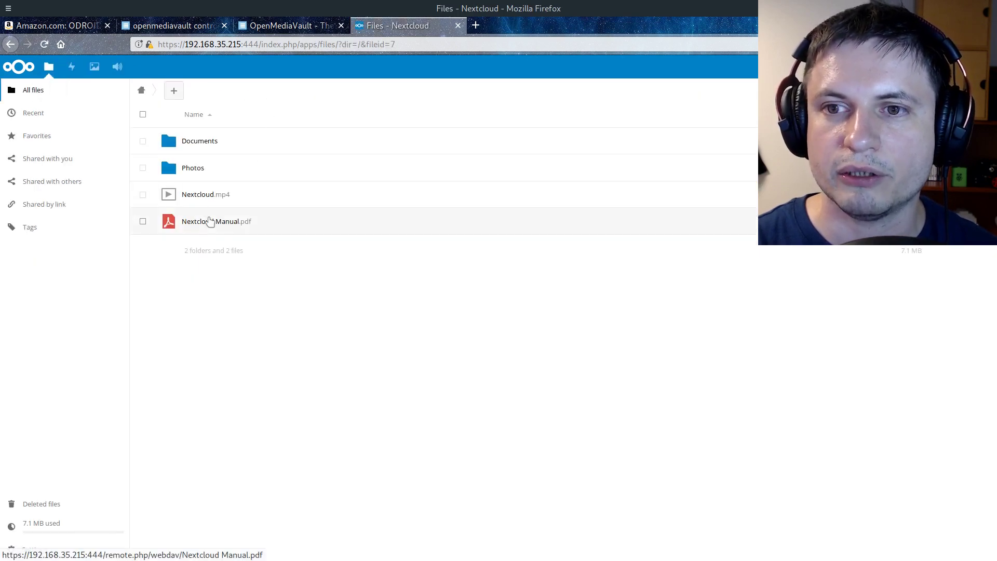
Open Nextcloud Manual.pdf in the viewer, then return to the file list
left_click(209, 221)
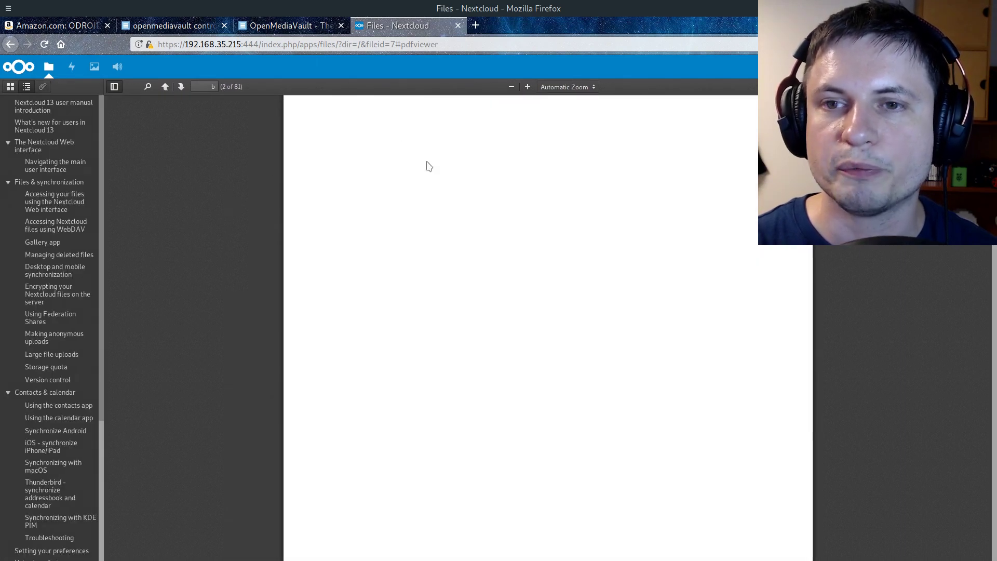
scroll(425, 182, "up", 5)
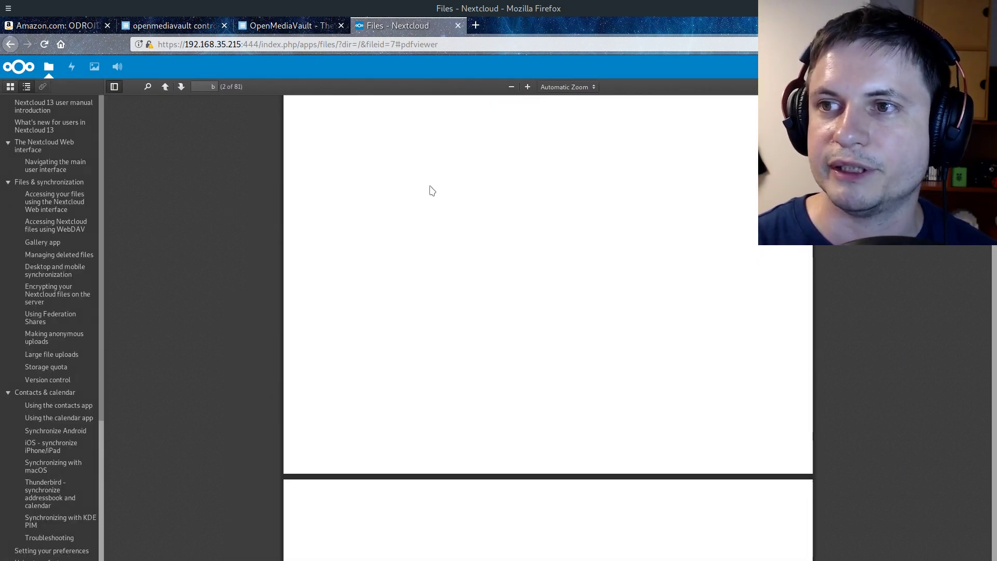
scroll(422, 178, "down", 3)
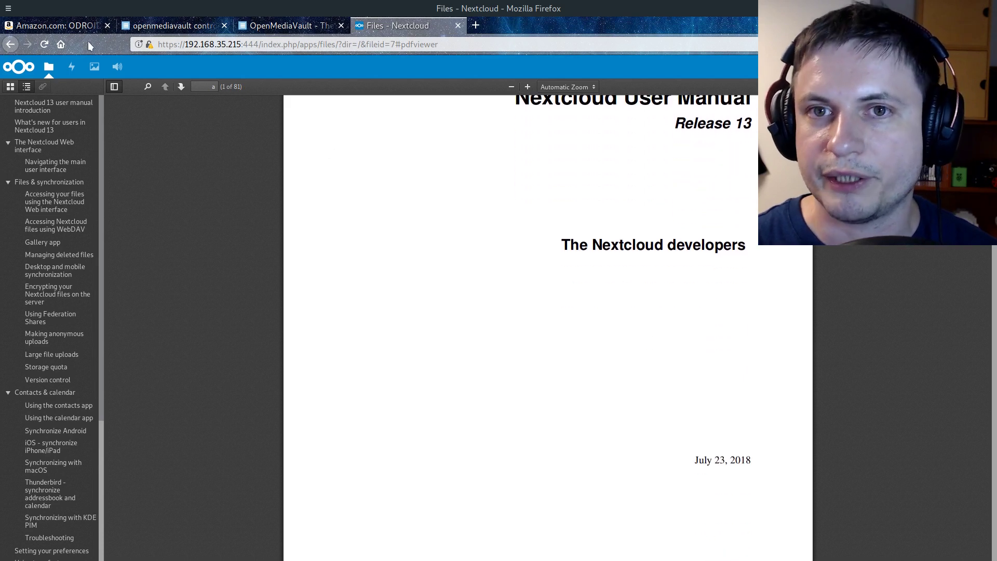
left_click(9, 44)
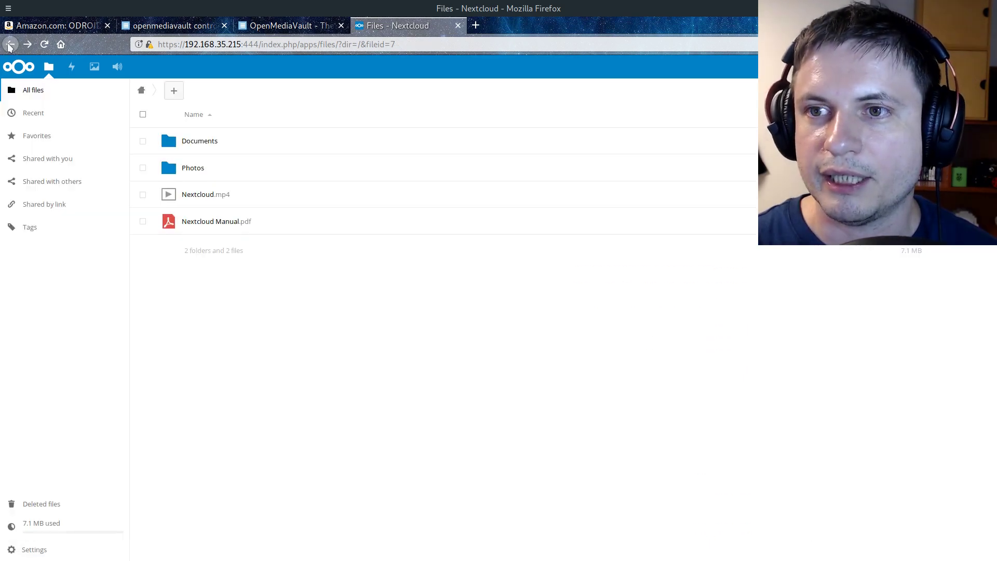
Play Nextcloud.mp4, close the viewer, and switch to the Amazon ODROID-XU4 tab
left_click(204, 195)
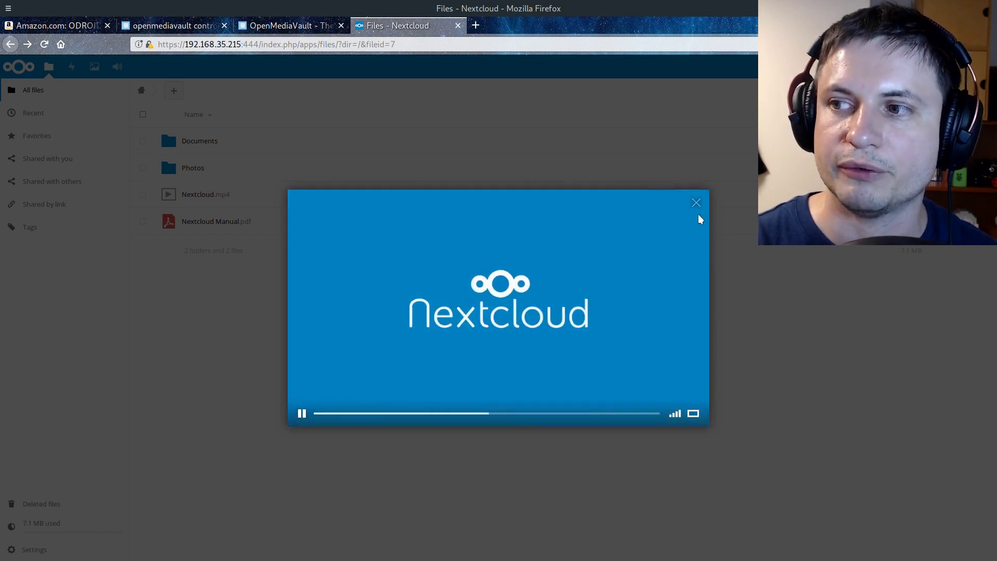
left_click(695, 205)
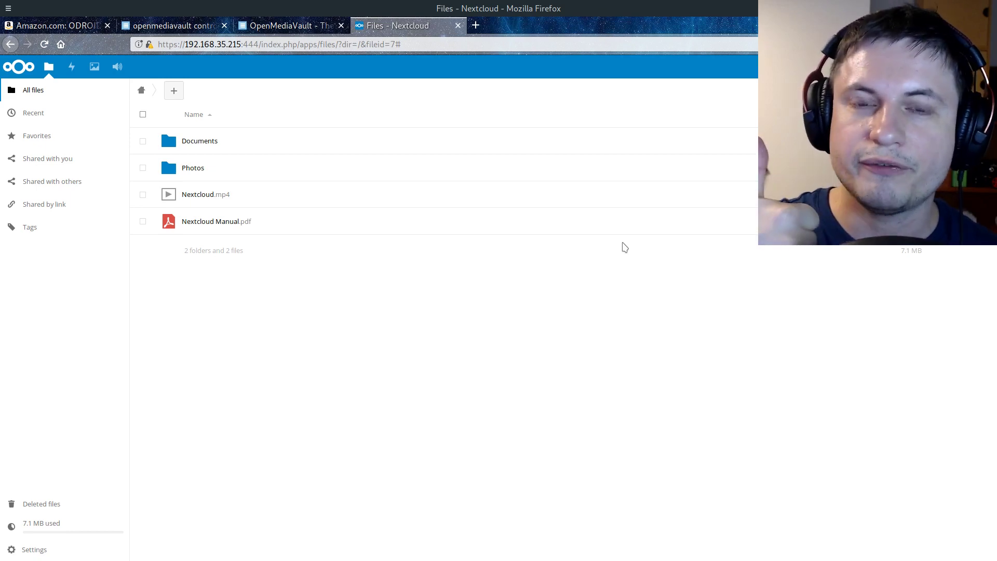
key("ctrl+1")
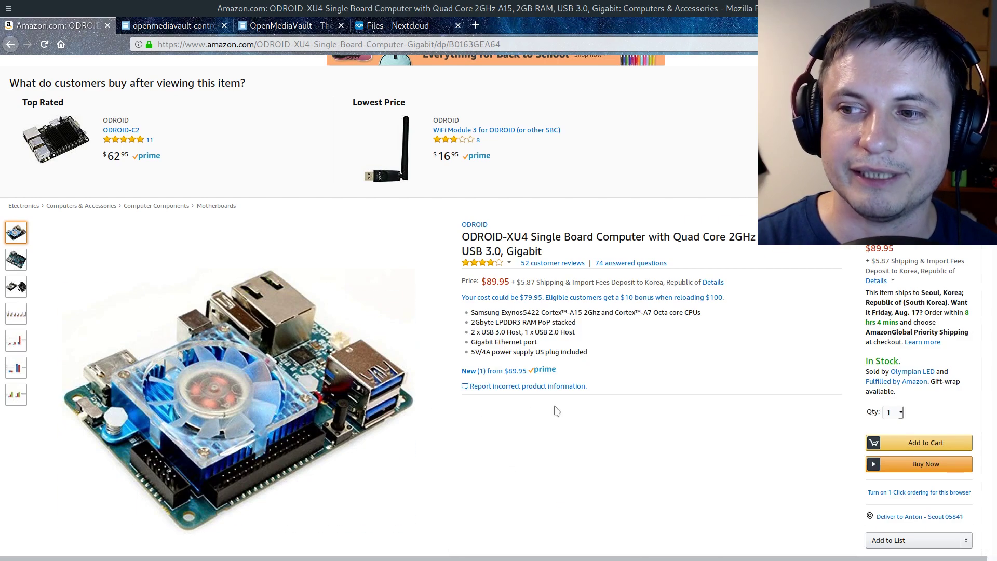
Drop down the terminal over the Amazon page, showing the SSH login's password prompt
mouse_move(242, 395)
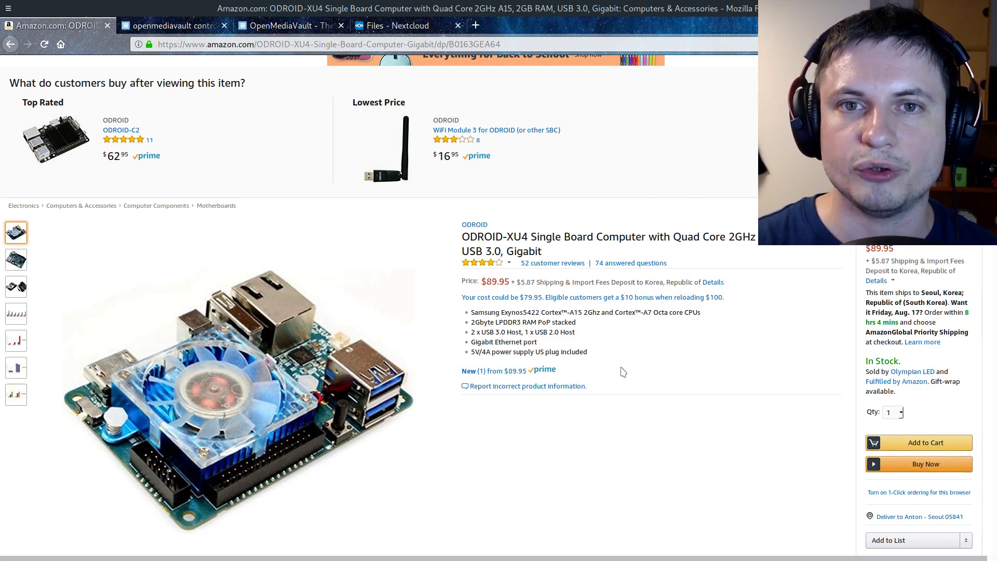
key("F12")
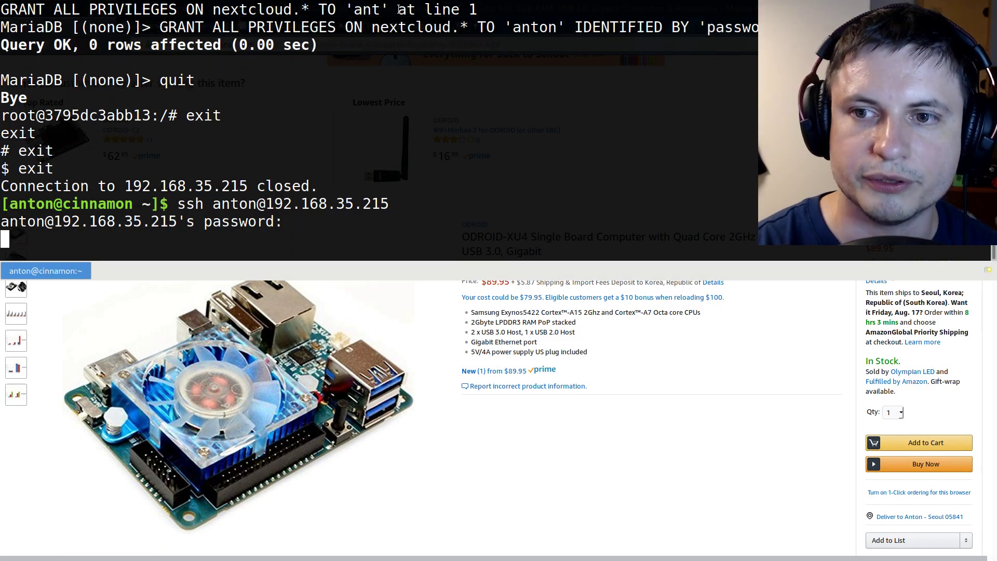
Submit the SSH password to log into the Odroid, then hide the terminal
key("Return")
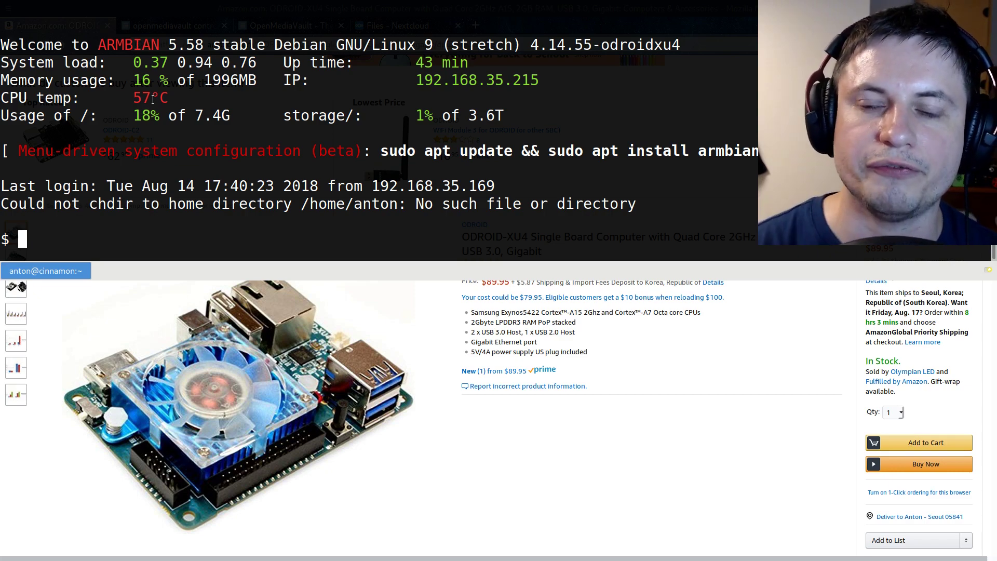
key("F12")
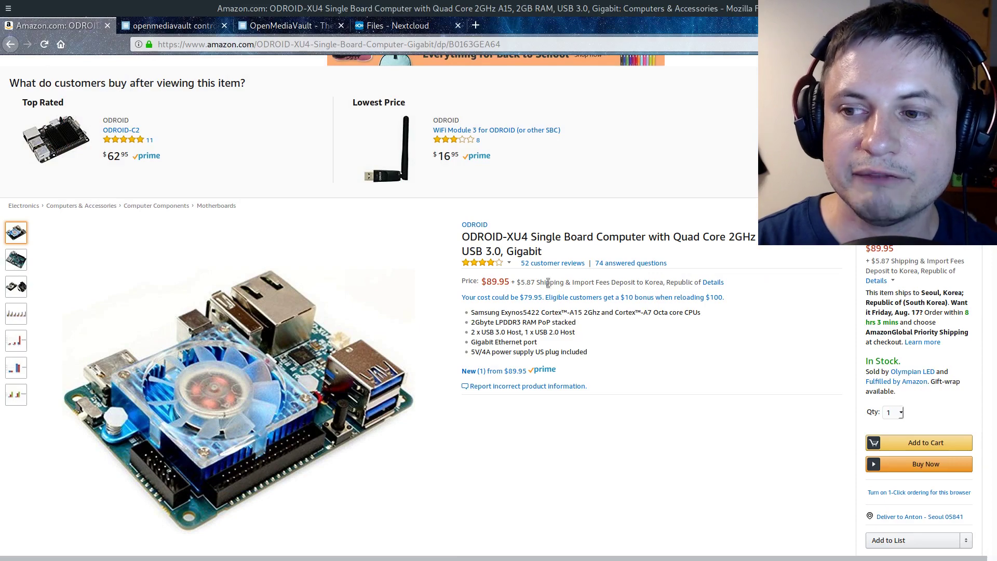
Go back to the Amazon page for the WD 4TB My Passport portable hard drive
mouse_move(388, 397)
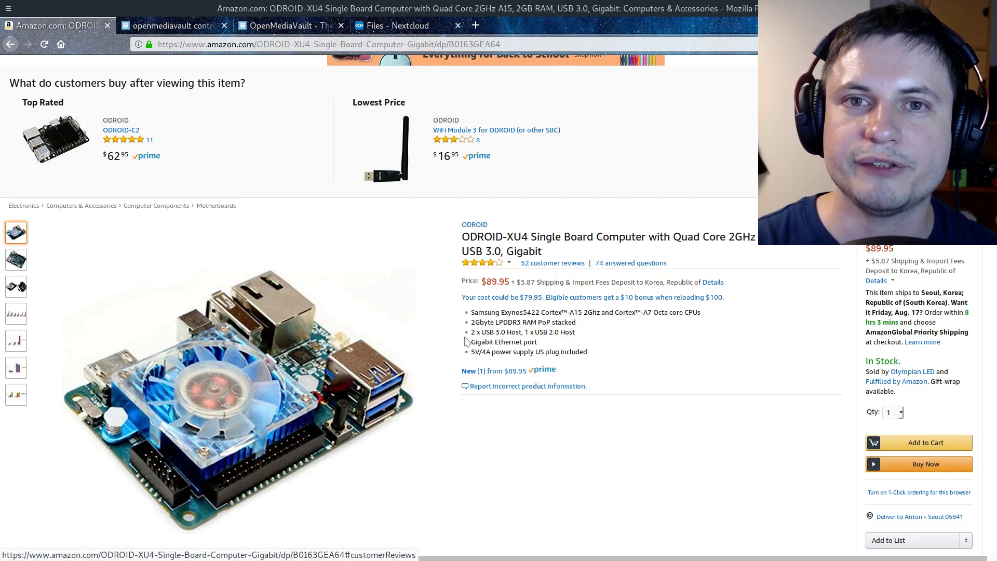
key("alt+Left")
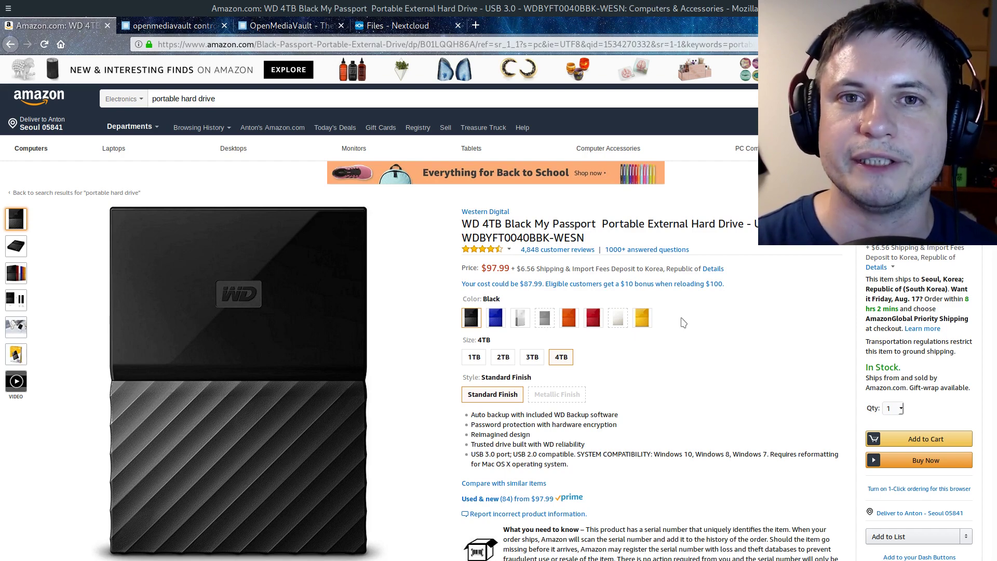
View the OpenMediaVault homepage tab, then return to the Nextcloud Files list showing Documents and Photos
key("alt+3")
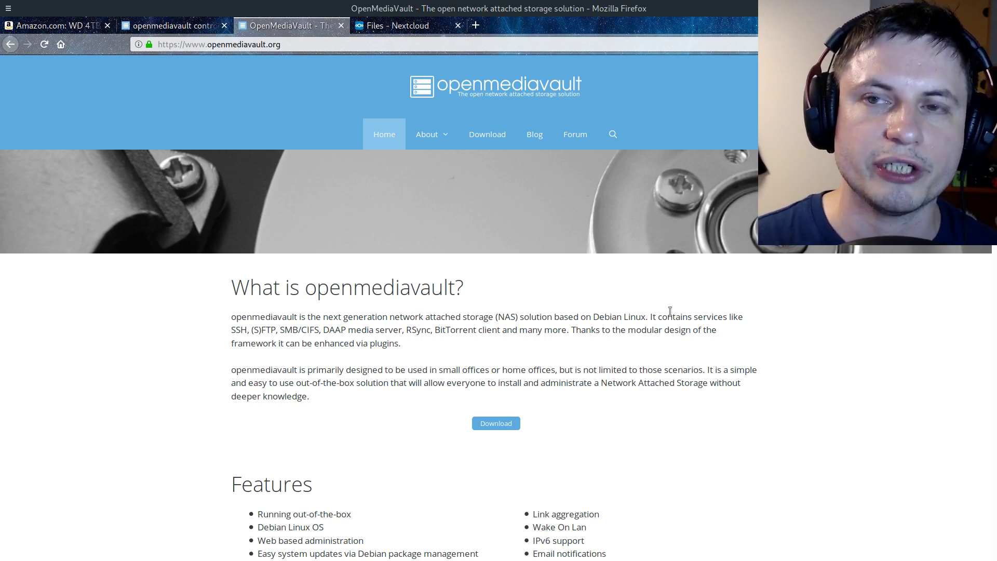
key("ctrl+Tab")
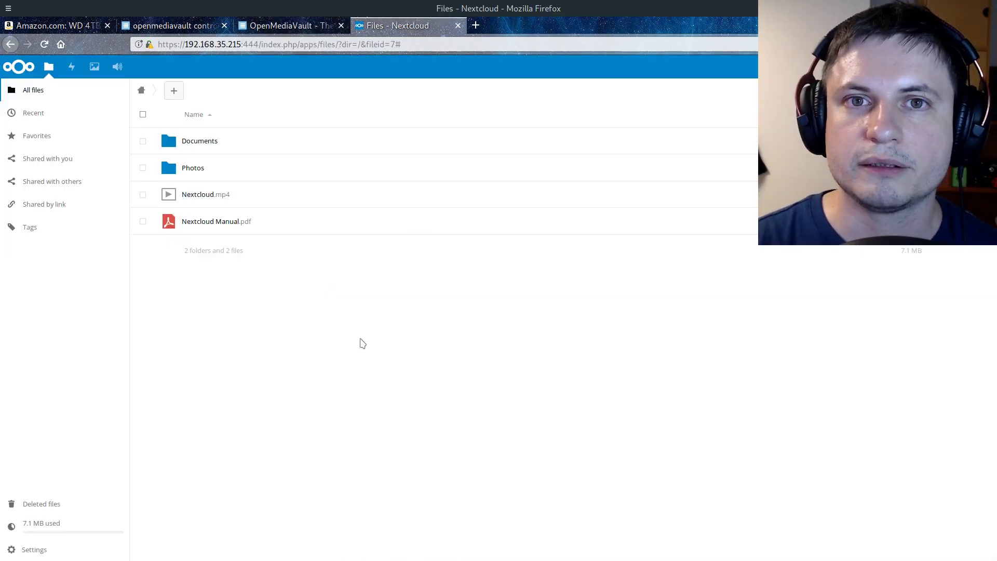